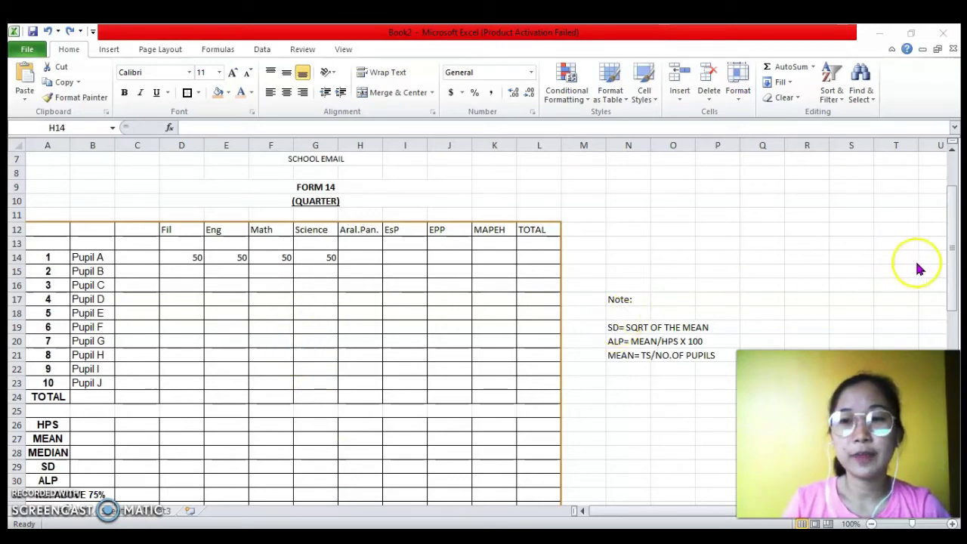
Look over the Form 14 heading, the subject column headers and Pupil A's row of scores
{"action": "left_click", "coordinate": [950, 278]}
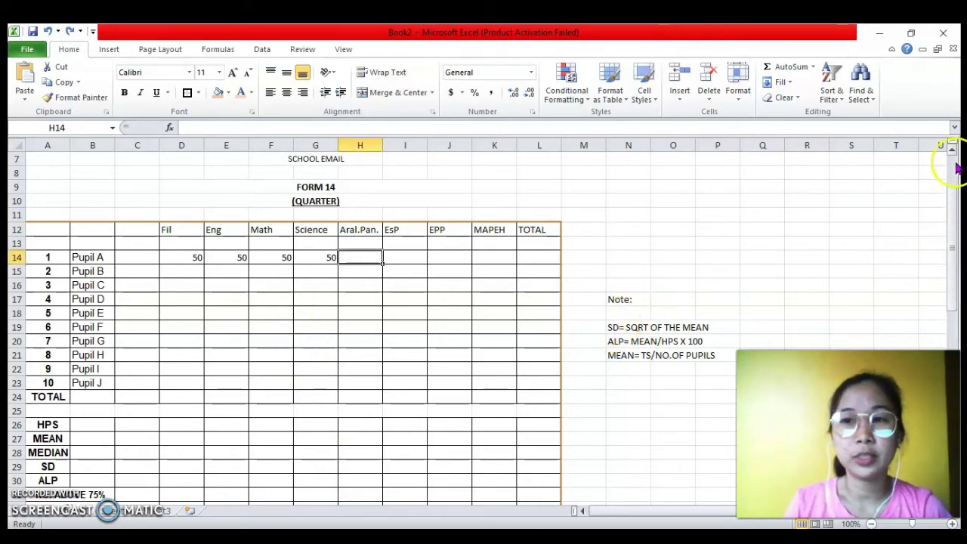
{"action": "scroll", "coordinate": [953, 153], "scroll_direction": "up", "scroll_amount": 2}
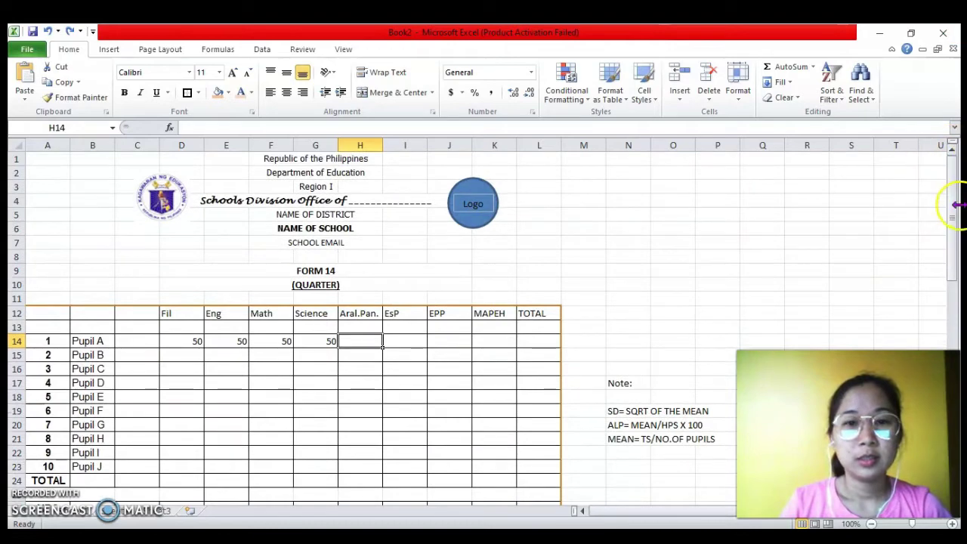
{"action": "left_click_drag", "start_coordinate": [953, 219], "coordinate": [949, 243]}
{"action": "left_click", "coordinate": [165, 231]}
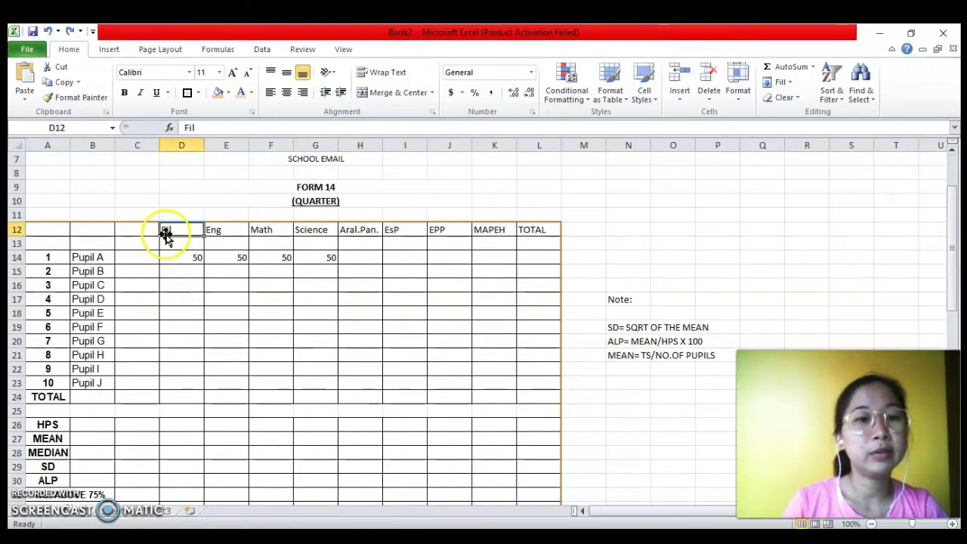
{"action": "key", "text": "Right"}
{"action": "key", "text": "Right"}
{"action": "key", "text": "Right"}
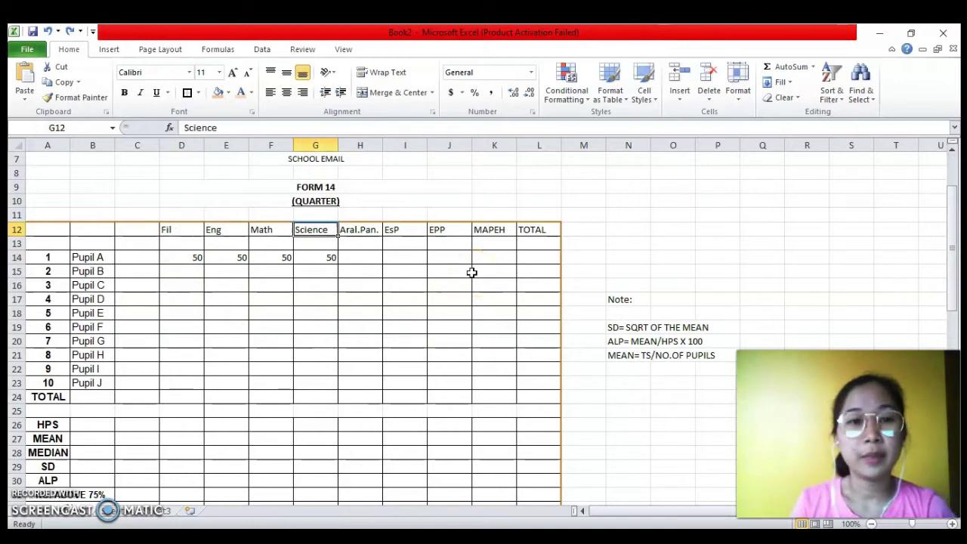
{"action": "key", "text": "Left"}
{"action": "key", "text": "Left"}
{"action": "key", "text": "Left"}
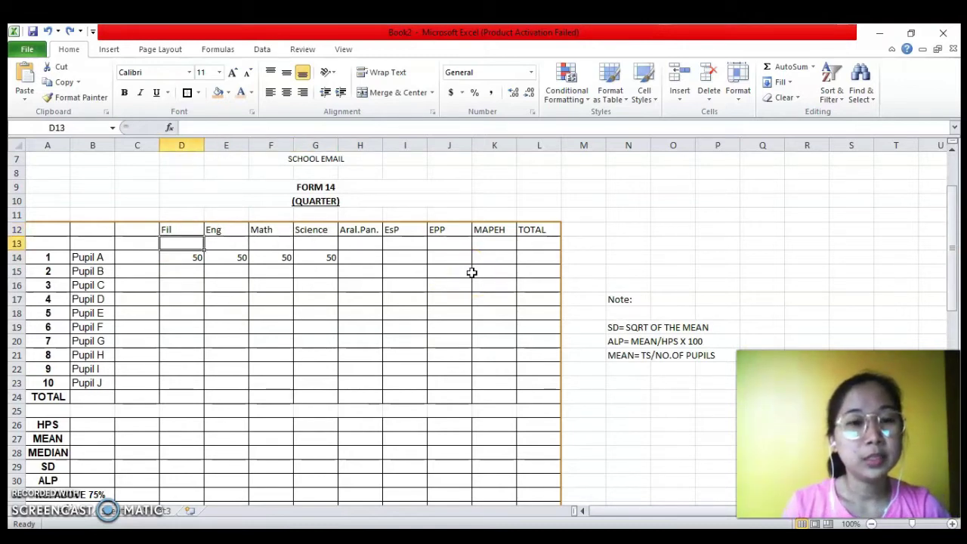
{"action": "key", "text": "Right"}
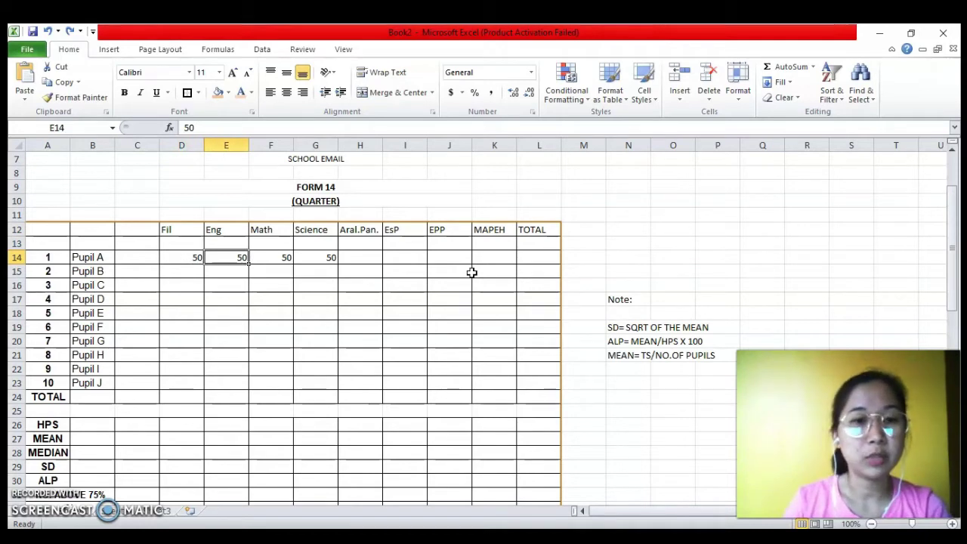
{"action": "key", "text": "Left"}
{"action": "key", "text": "Right"}
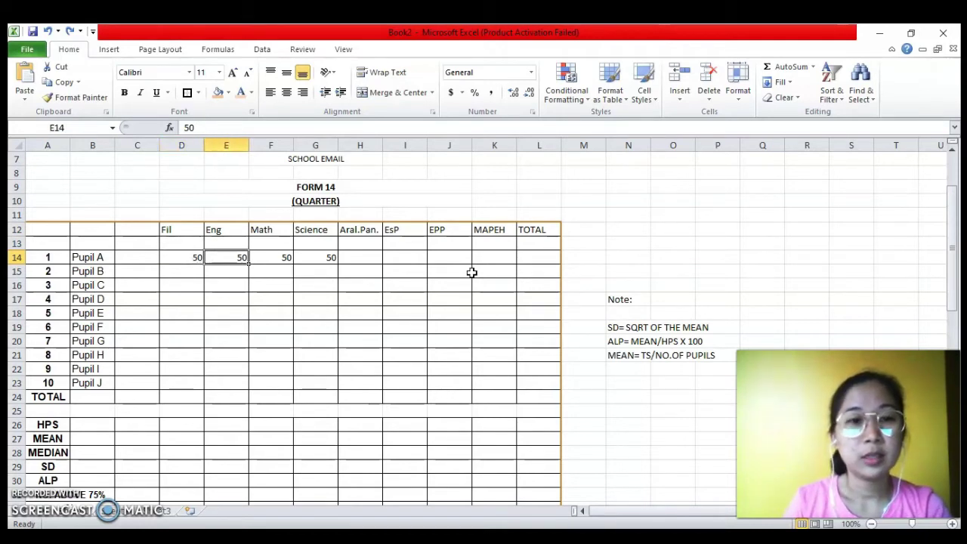
{"action": "key", "text": "Right"}
{"action": "key", "text": "Right"}
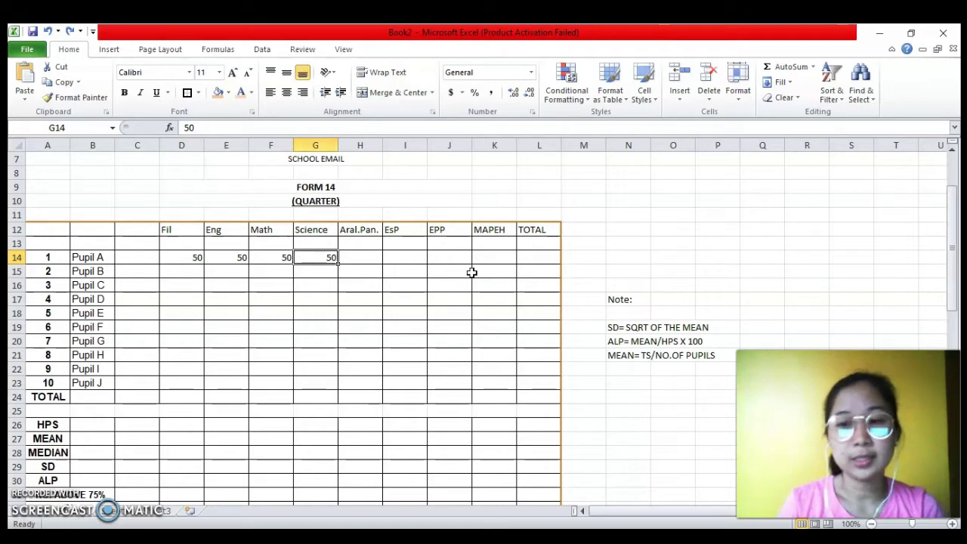
Enter a score of 50 for Pupil A in Aral.Pan., EsP, EPP and MAPEH
{"action": "key", "text": "Right"}
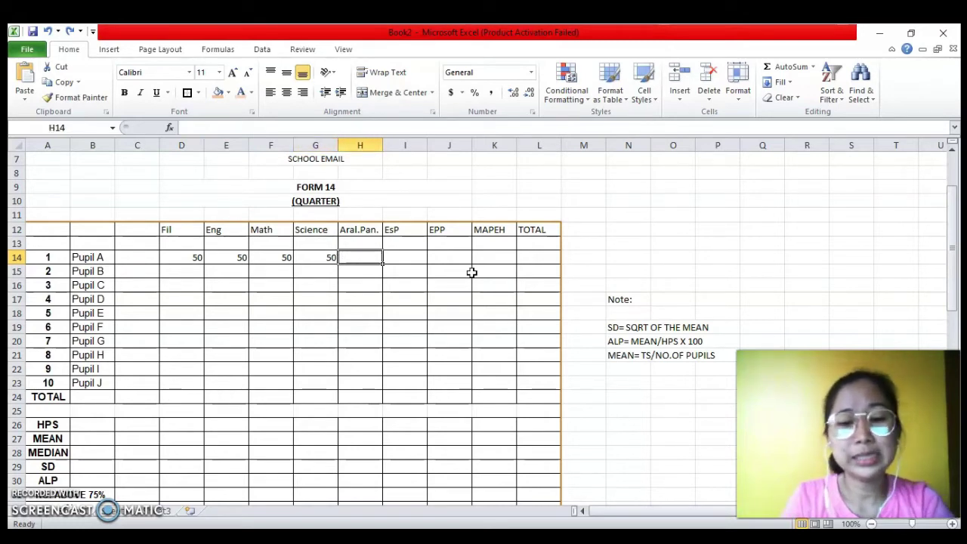
{"action": "type", "text": "50"}
{"action": "key", "text": "Right"}
{"action": "type", "text": "50"}
{"action": "key", "text": "Right"}
{"action": "type", "text": "5"}
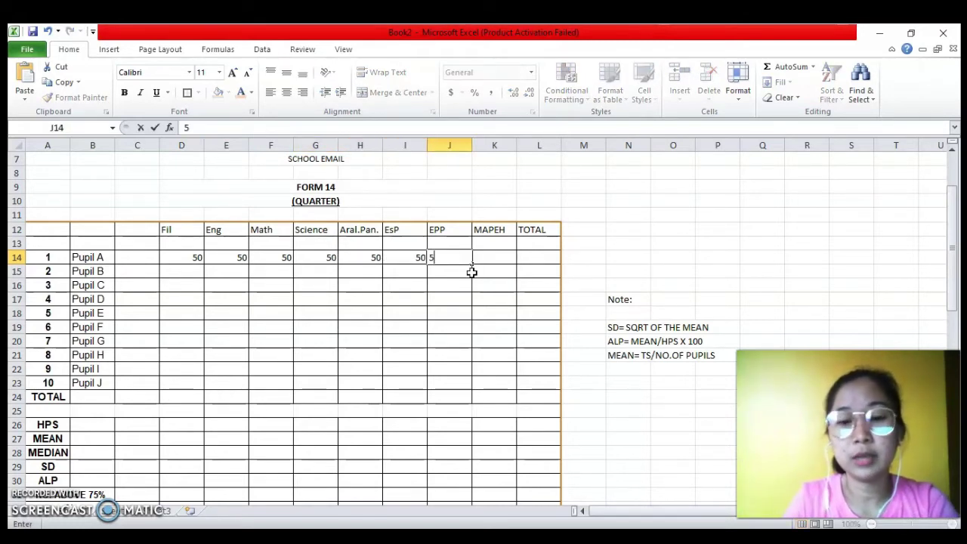
{"action": "type", "text": "0"}
{"action": "key", "text": "Right"}
{"action": "type", "text": "50"}
{"action": "key", "text": "Right"}
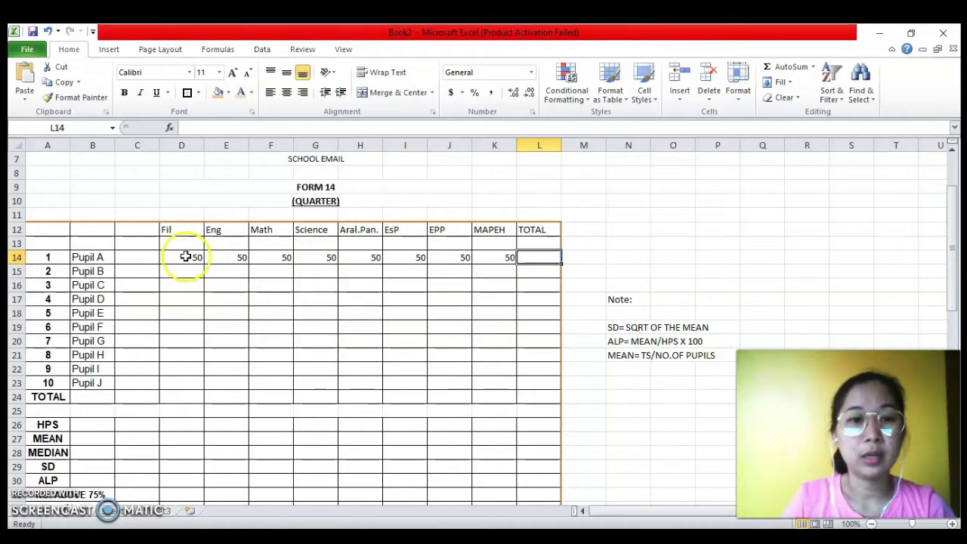
Total Pupil A's subject scores in D14:K14 with AutoSum, and undo that total
{"action": "left_click_drag", "start_coordinate": [181, 259], "coordinate": [504, 258]}
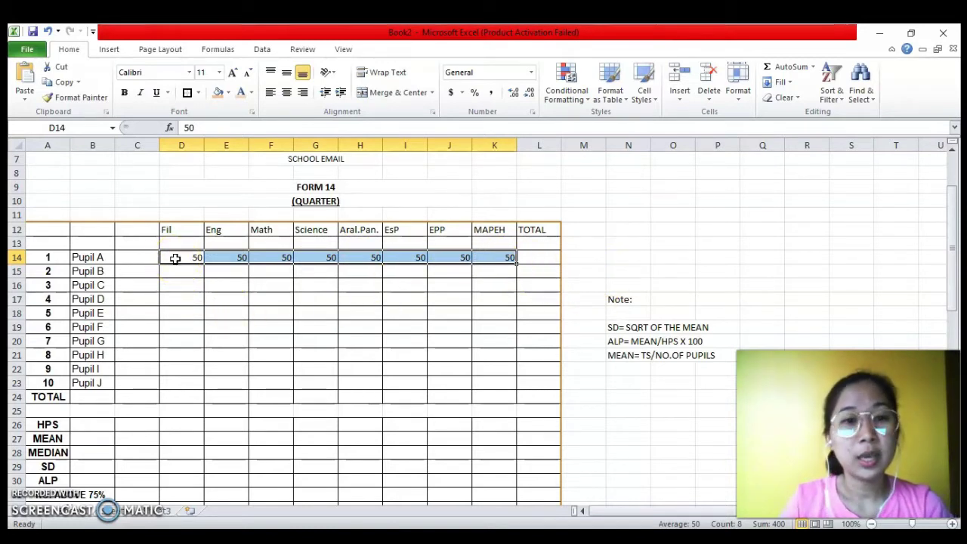
{"action": "left_click", "coordinate": [200, 293]}
{"action": "left_click", "coordinate": [172, 259]}
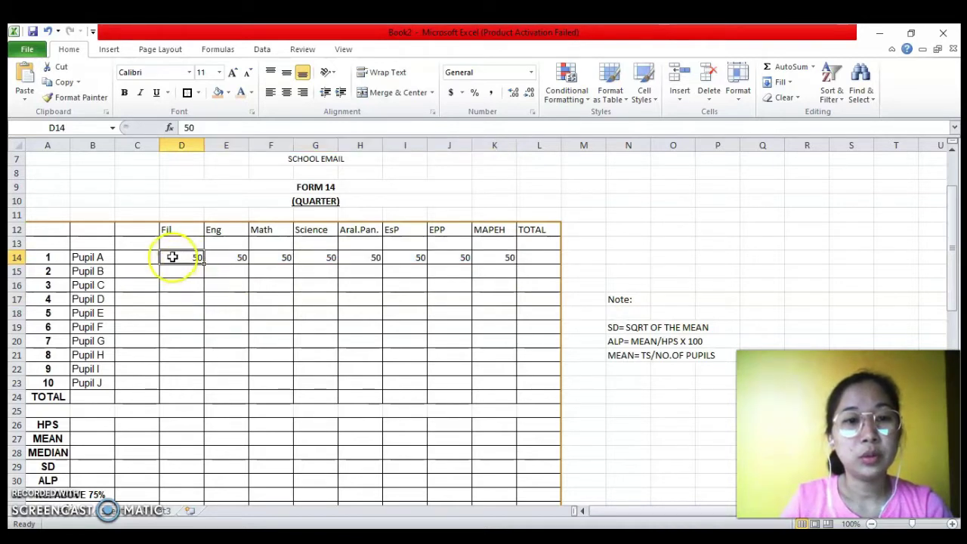
{"action": "left_click_drag", "start_coordinate": [173, 258], "coordinate": [503, 258]}
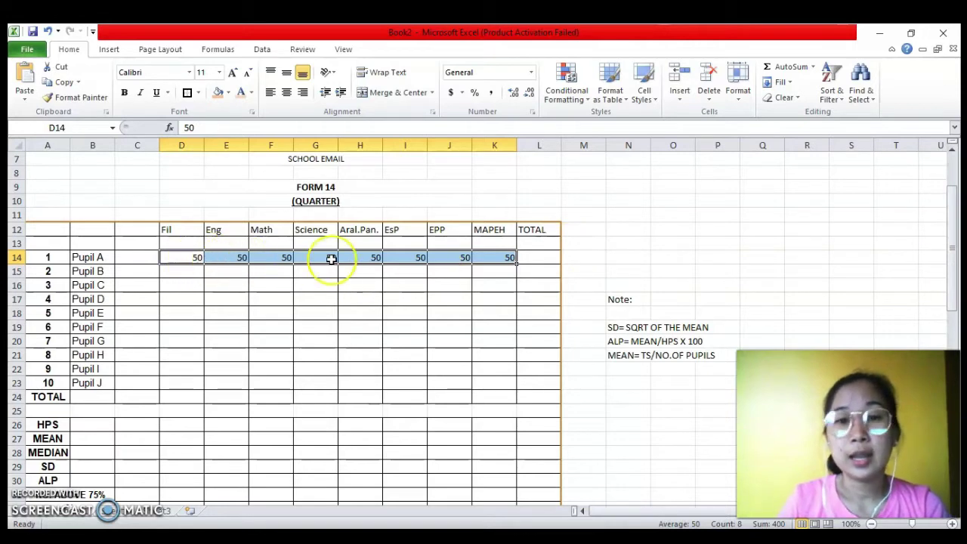
{"action": "left_click", "coordinate": [799, 70]}
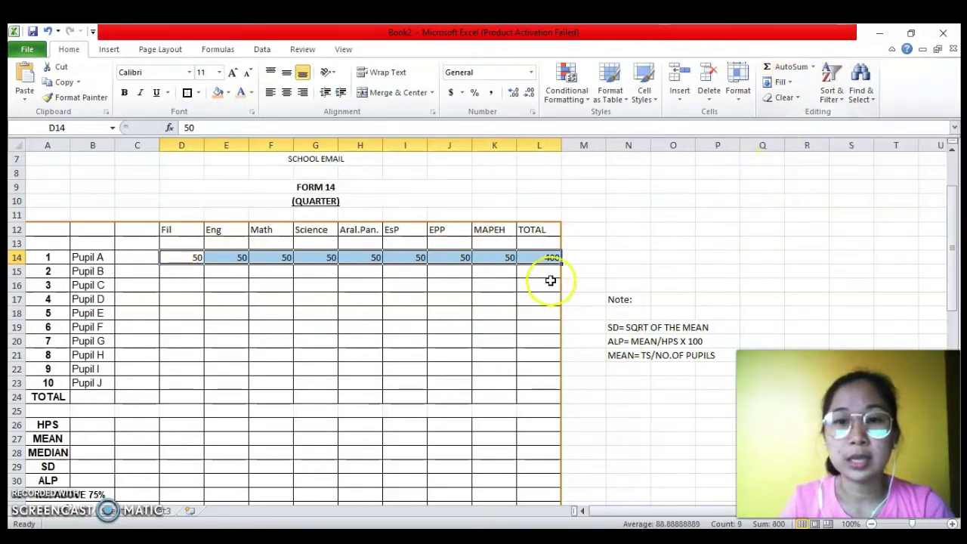
{"action": "left_click", "coordinate": [580, 270]}
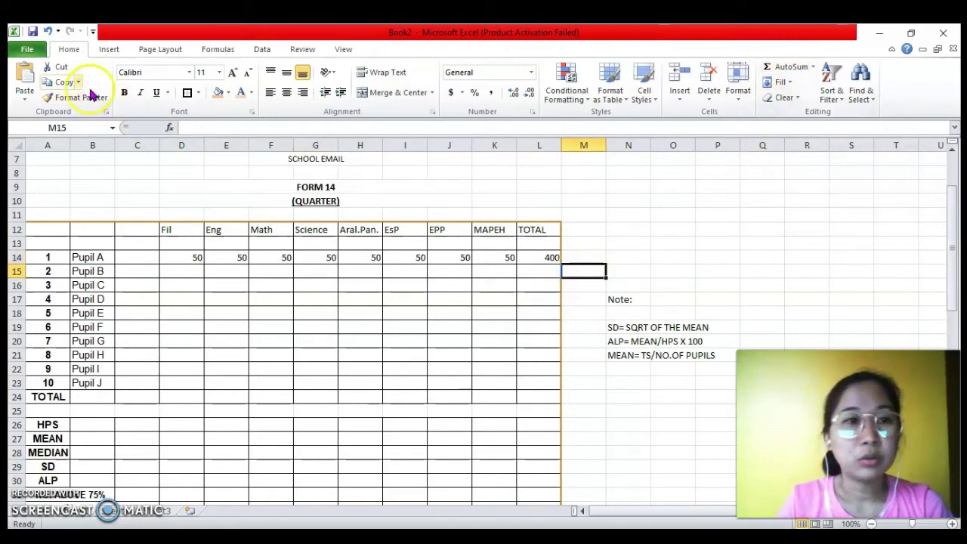
{"action": "left_click", "coordinate": [46, 32]}
Apply AutoSum to Pupil A's scores D14:K14 again, check the formula in L14, and clear that cell
{"action": "left_click_drag", "start_coordinate": [169, 258], "coordinate": [508, 257]}
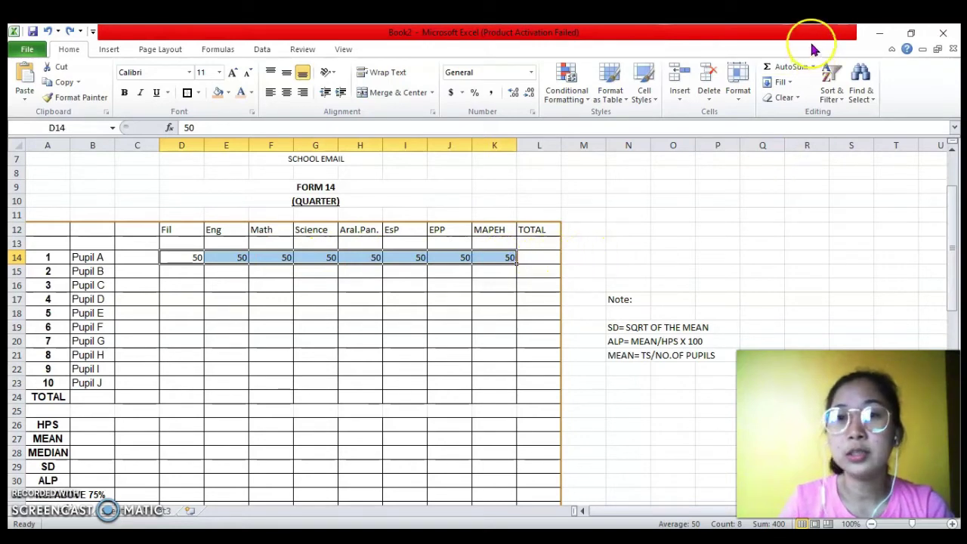
{"action": "left_click", "coordinate": [787, 70]}
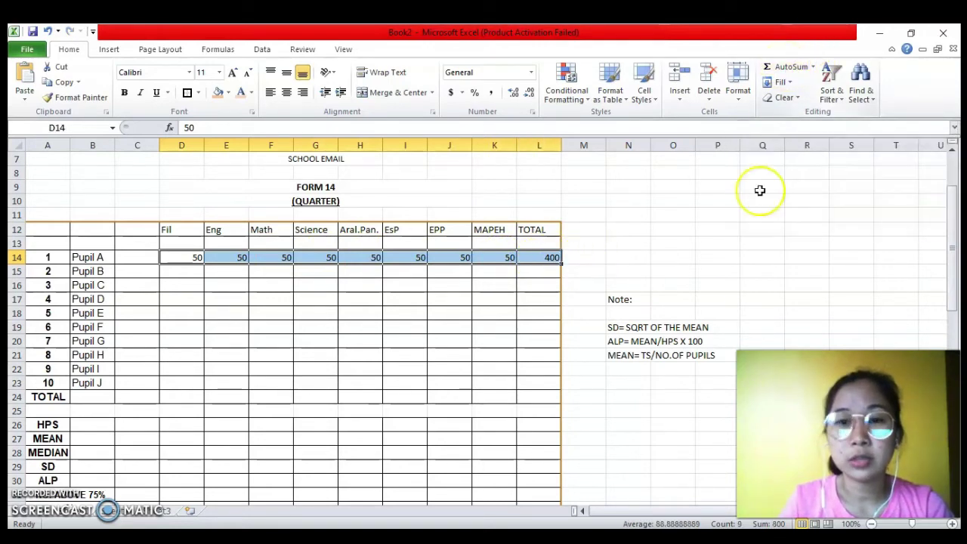
{"action": "left_click", "coordinate": [593, 257]}
{"action": "left_click", "coordinate": [552, 258]}
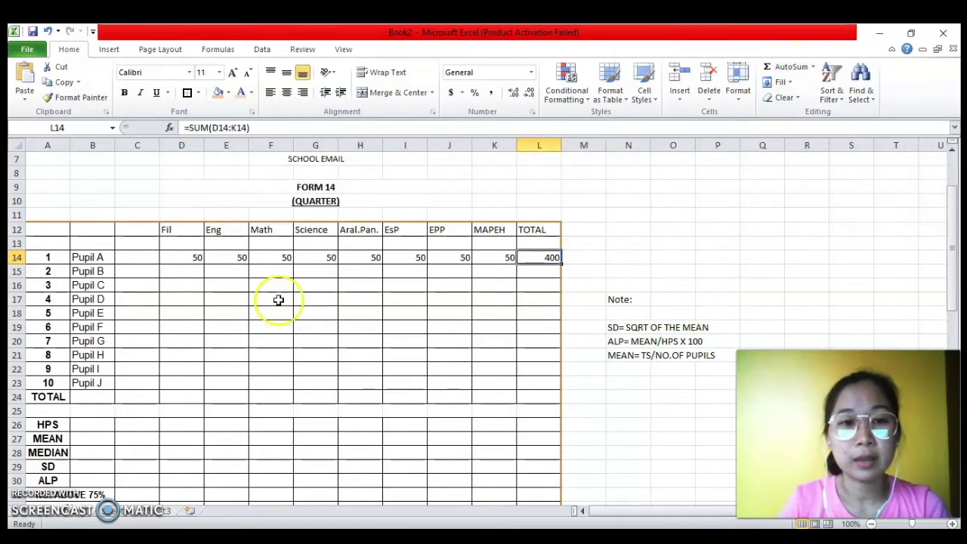
{"action": "key", "text": "BackSpace"}
{"action": "left_click", "coordinate": [626, 270]}
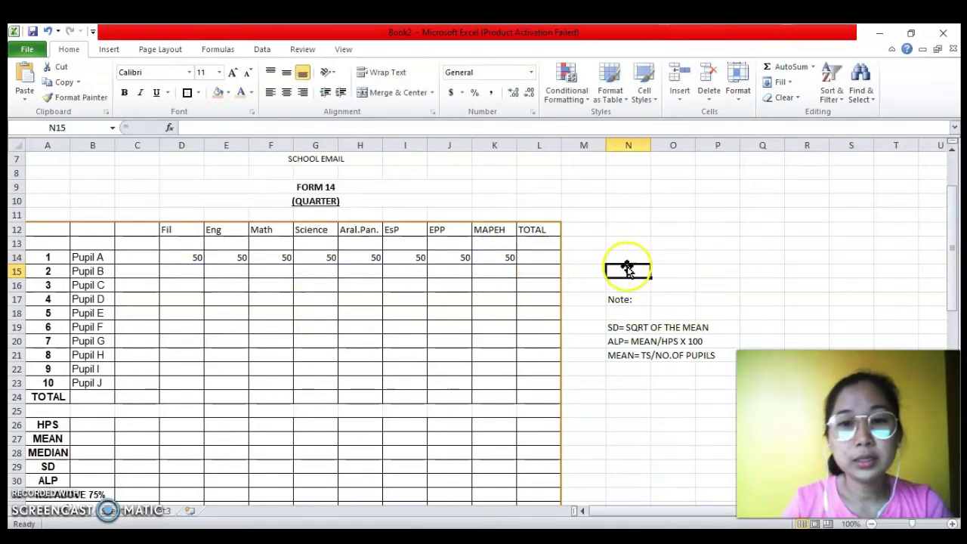
Total Pupil A's scores in L14 with the formula =D14+E14+F14+G14+H14+I14+J14+K14
{"action": "left_click", "coordinate": [521, 257]}
{"action": "type", "text": "="}
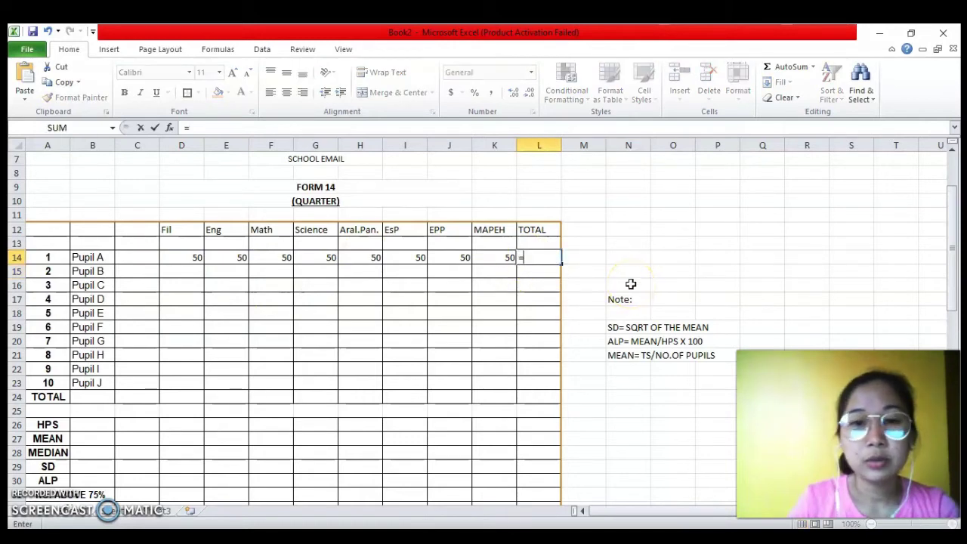
{"action": "left_click", "coordinate": [198, 258]}
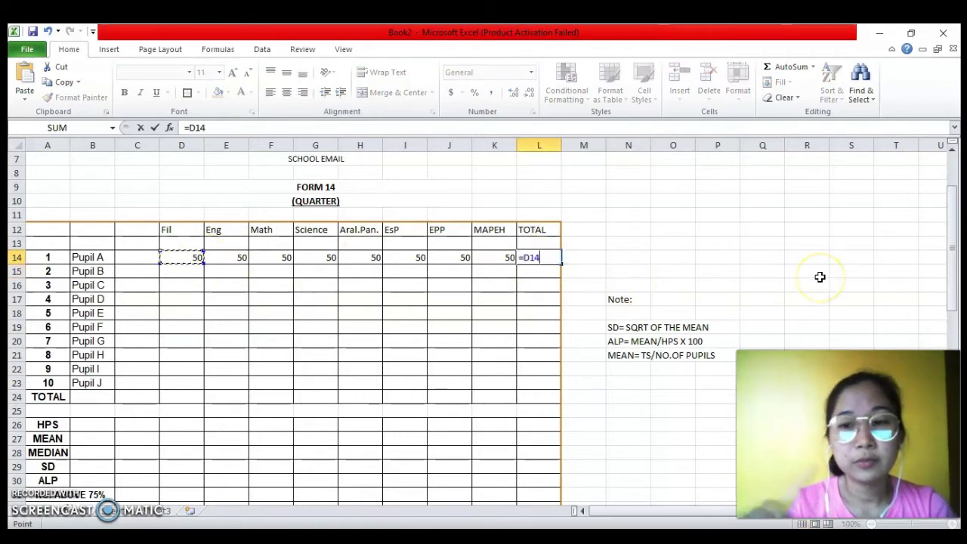
{"action": "type", "text": "+"}
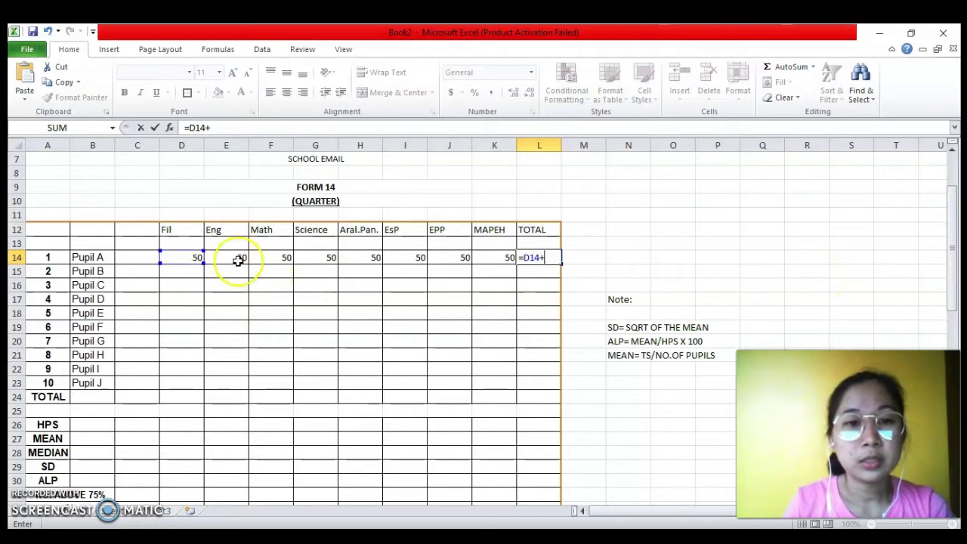
{"action": "left_click", "coordinate": [241, 258]}
{"action": "type", "text": "+"}
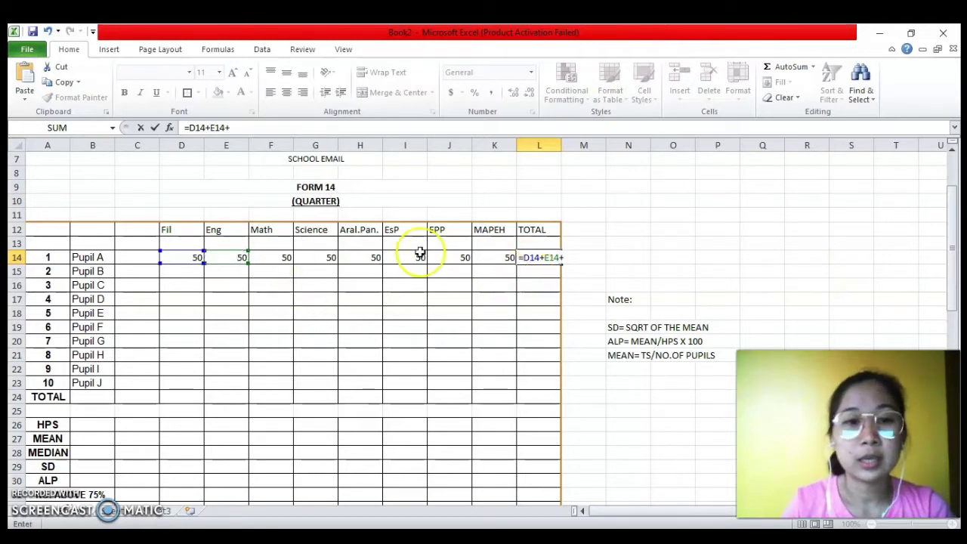
{"action": "left_click", "coordinate": [281, 255]}
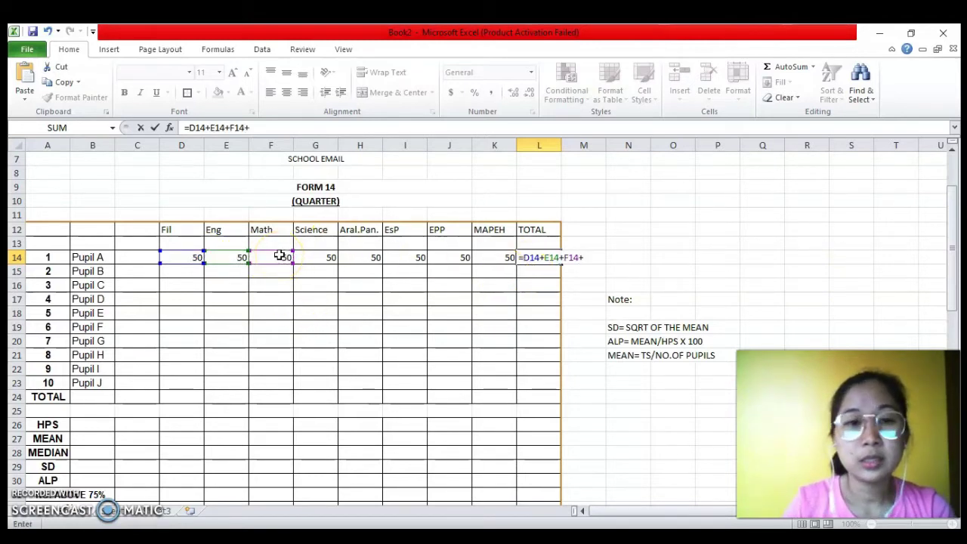
{"action": "type", "text": "+"}
{"action": "left_click", "coordinate": [325, 258]}
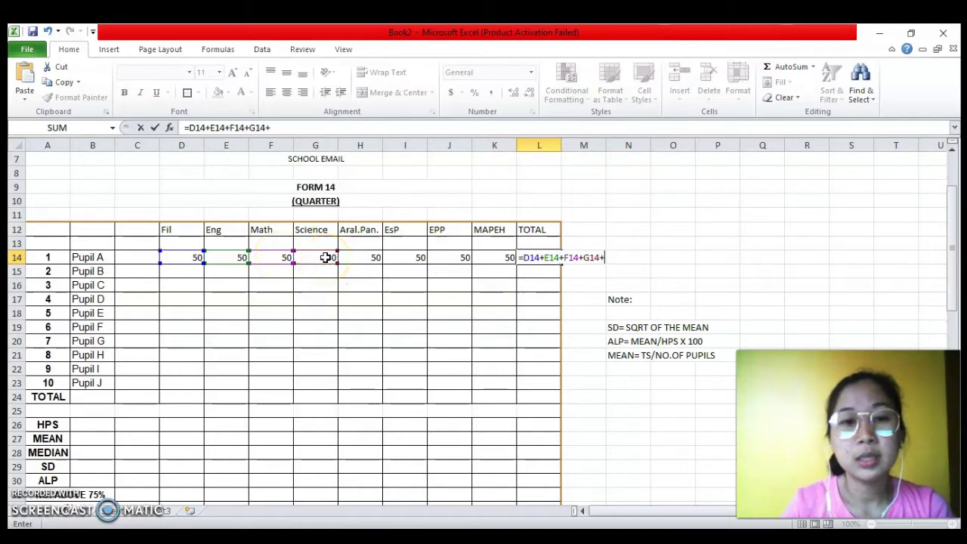
{"action": "type", "text": "+"}
{"action": "left_click", "coordinate": [359, 258]}
{"action": "type", "text": "+"}
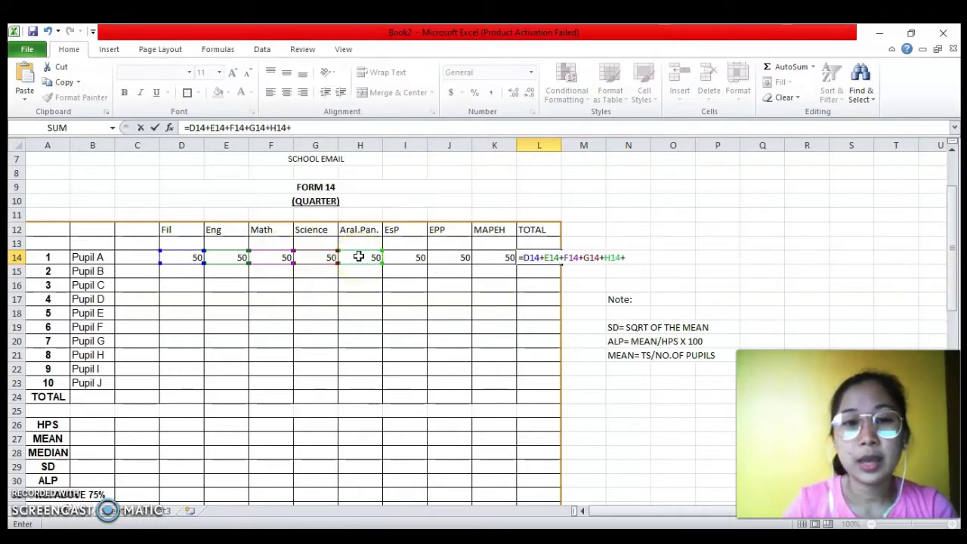
{"action": "left_click", "coordinate": [410, 257]}
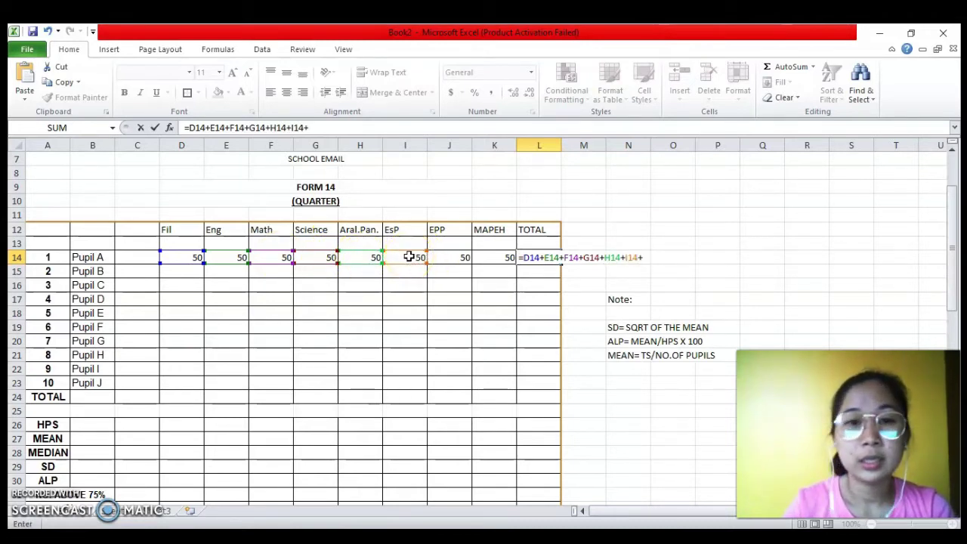
{"action": "left_click", "coordinate": [450, 258]}
{"action": "type", "text": "+"}
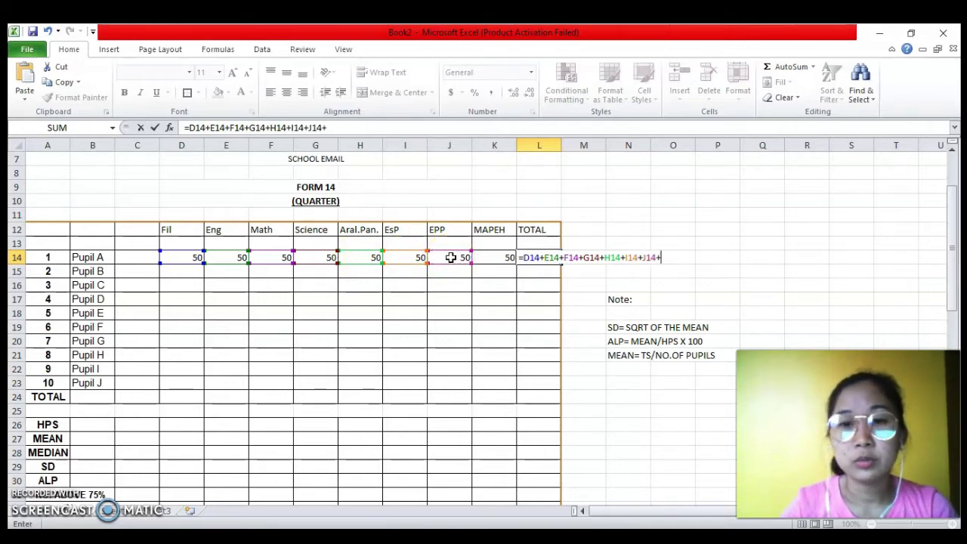
{"action": "left_click", "coordinate": [498, 259]}
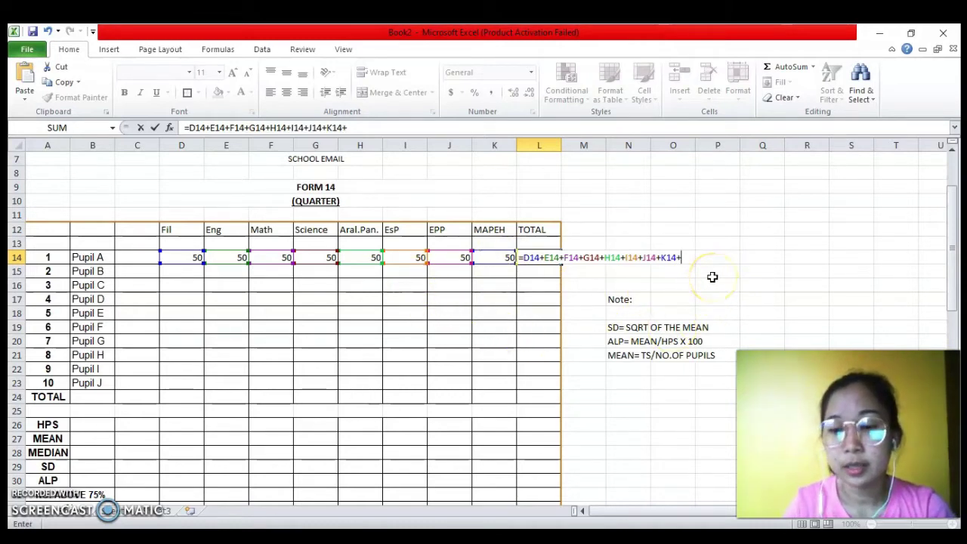
{"action": "key", "text": "Return"}
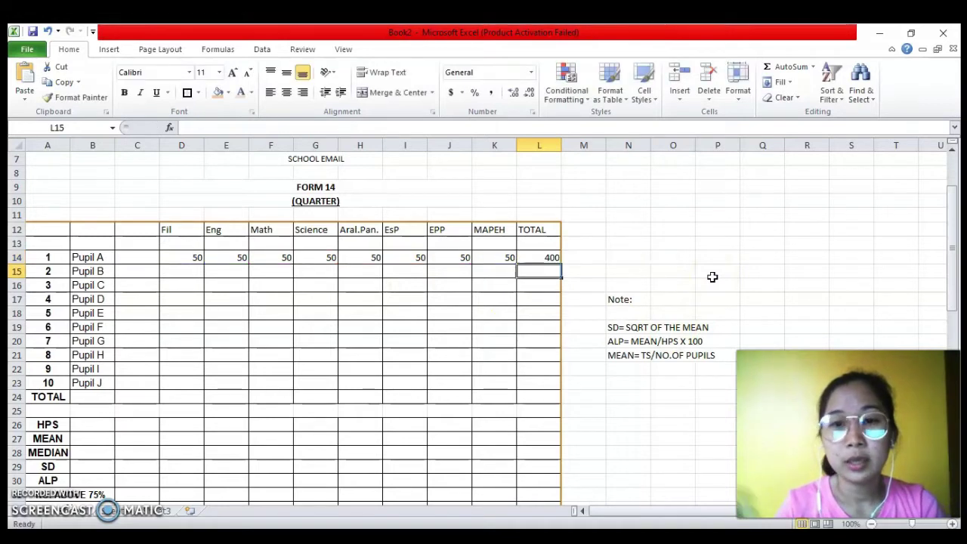
{"action": "left_click", "coordinate": [537, 256]}
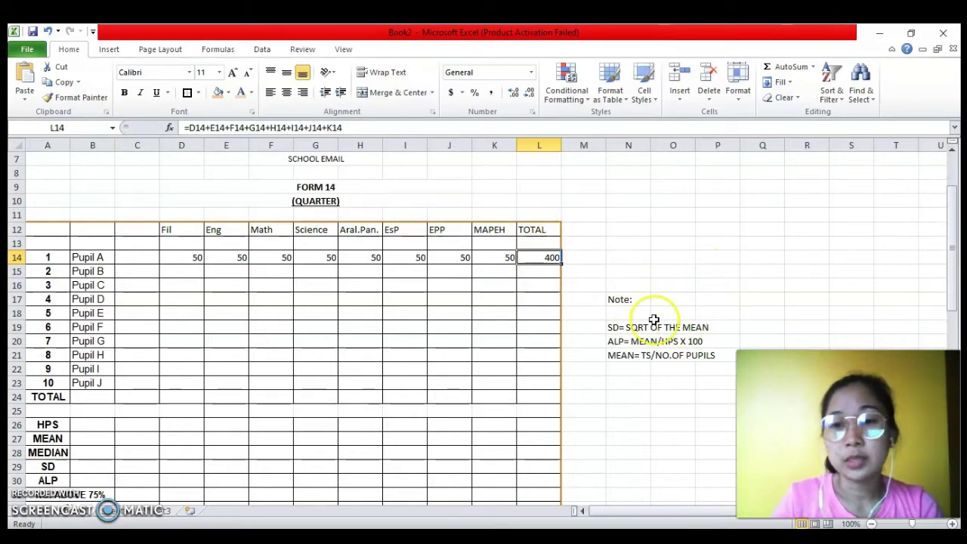
Enter a score of 50 for Pupil B in Fil, Eng, Math and Science
{"action": "left_click", "coordinate": [183, 272]}
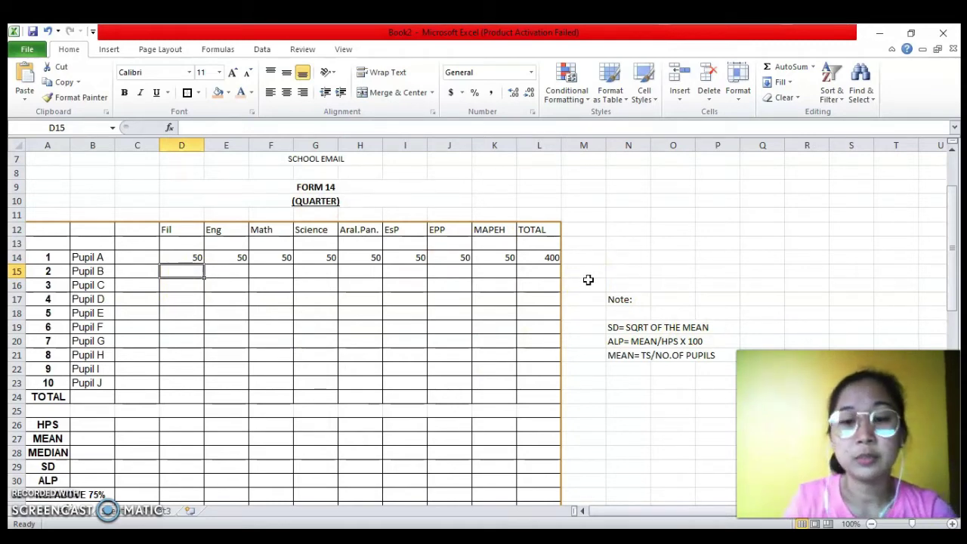
{"action": "type", "text": "50"}
{"action": "key", "text": "Tab"}
{"action": "type", "text": "50"}
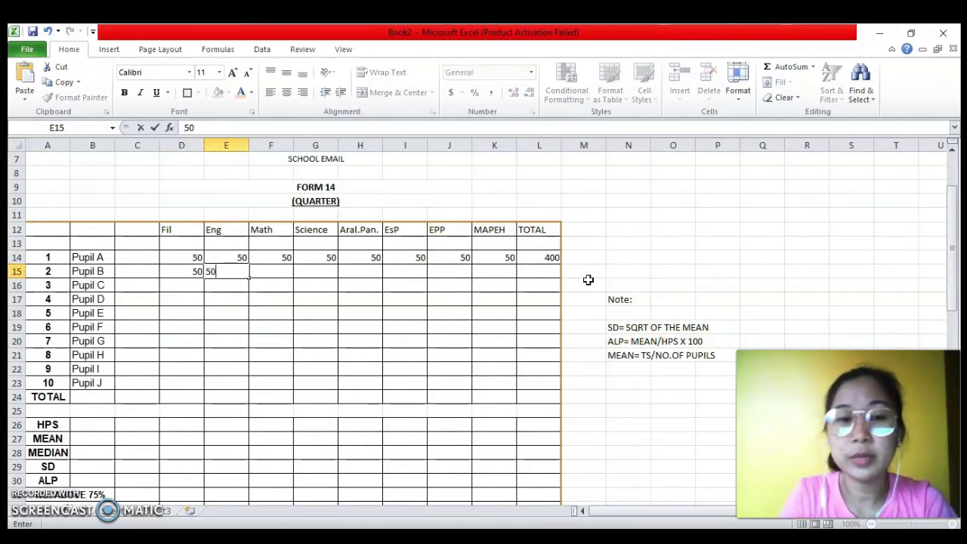
{"action": "key", "text": "Tab"}
{"action": "type", "text": "50"}
{"action": "key", "text": "Tab"}
{"action": "type", "text": "50"}
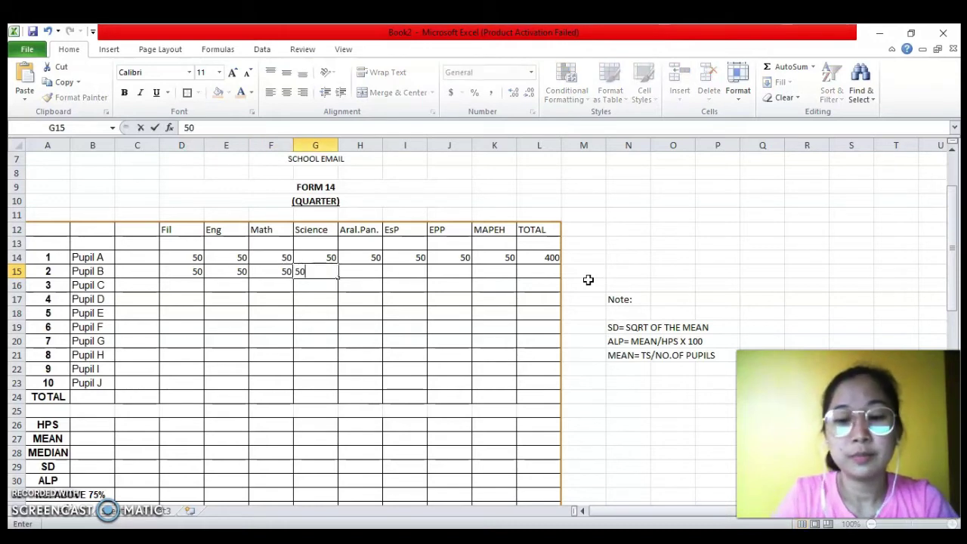
Enter Pupil B's remaining scores: 50 in Aral.Pan., EsP and EPP, and 45 in MAPEH
{"action": "key", "text": "Tab"}
{"action": "type", "text": "50"}
{"action": "key", "text": "Tab"}
{"action": "type", "text": "50"}
{"action": "key", "text": "Tab"}
{"action": "type", "text": "50"}
{"action": "key", "text": "Tab"}
{"action": "type", "text": "45"}
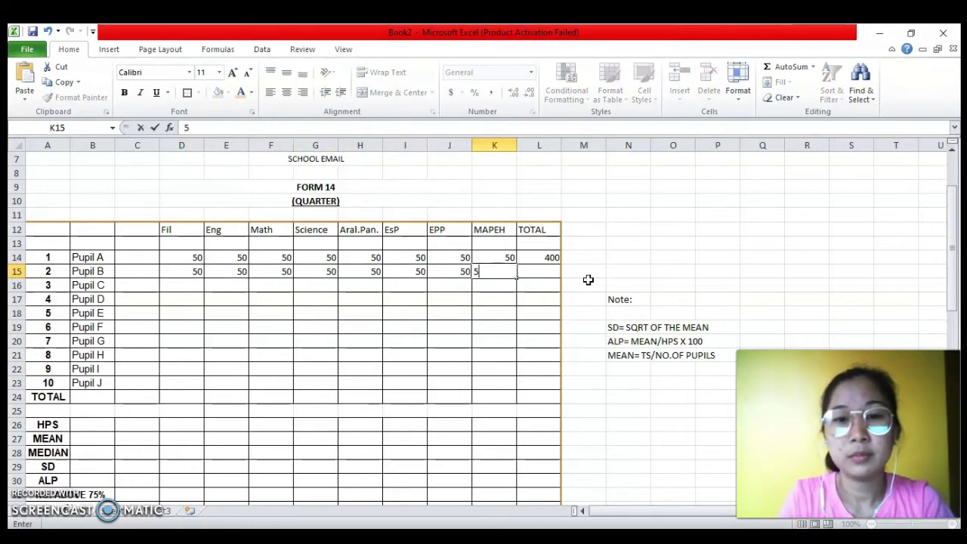
{"action": "key", "text": "Return"}
Enter a score of 50 for Pupil C in Fil, Eng, Math, Science and Aral.Pan
{"action": "key", "text": "Left"}
{"action": "key", "text": "Left"}
{"action": "key", "text": "Left"}
{"action": "key", "text": "Left"}
{"action": "key", "text": "Left"}
{"action": "key", "text": "Left"}
{"action": "key", "text": "Left"}
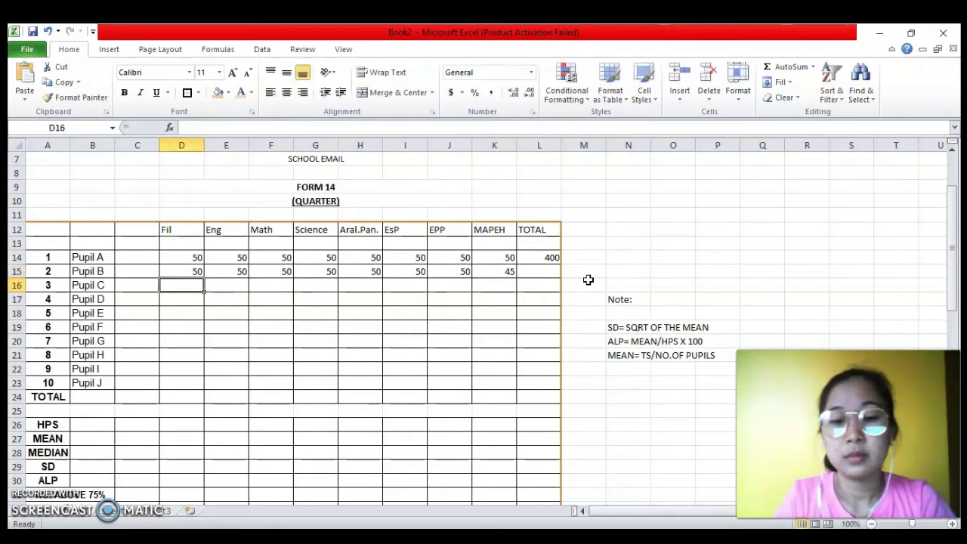
{"action": "type", "text": "50\t50"}
{"action": "key", "text": "Tab"}
{"action": "type", "text": "50"}
{"action": "key", "text": "Tab"}
{"action": "type", "text": "50"}
{"action": "key", "text": "Tab"}
{"action": "type", "text": "50"}
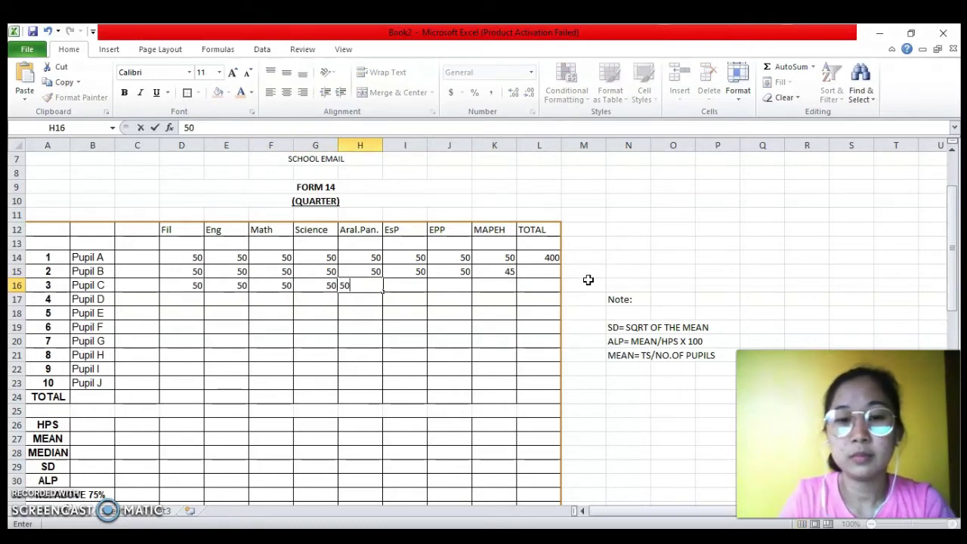
Complete Pupil C's row with 50 in EsP and 45 in both EPP and MAPEH
{"action": "key", "text": "Tab"}
{"action": "type", "text": "50"}
{"action": "key", "text": "Tab"}
{"action": "type", "text": "45"}
{"action": "key", "text": "Tab"}
{"action": "type", "text": "45"}
{"action": "key", "text": "Return"}
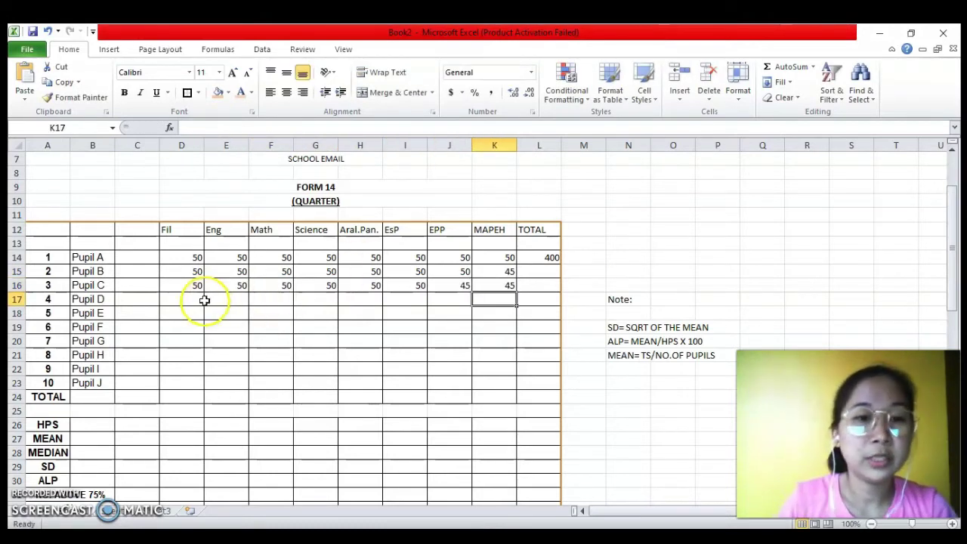
Enter a score of 45 for Pupil D in all eight subjects, from Fil to MAPEH
{"action": "left_click", "coordinate": [202, 300]}
{"action": "type", "text": "45\t45\t45\t45\t45\t45"}
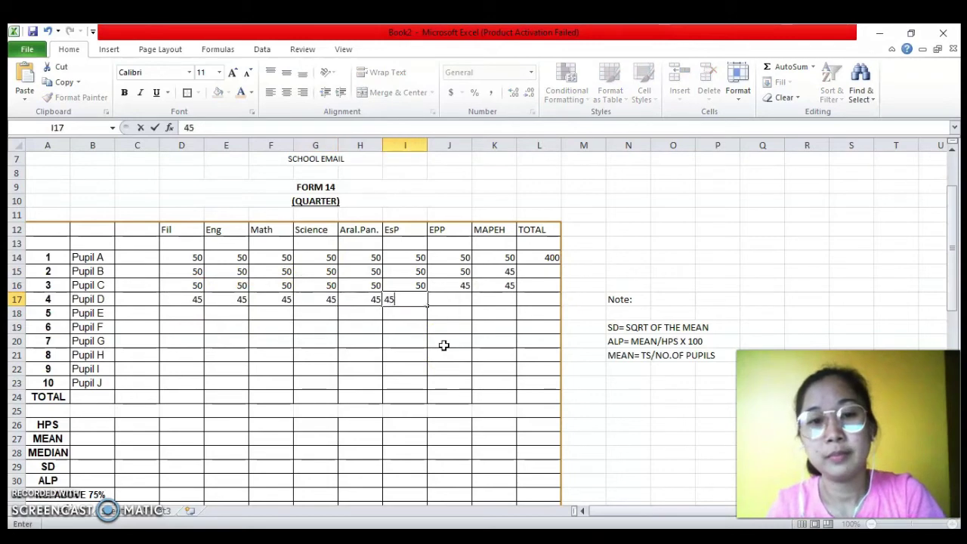
{"action": "key", "text": "Tab"}
{"action": "type", "text": "45\t45"}
{"action": "key", "text": "Return"}
Enter a score of 45 for Pupil E in all eight subjects, from Fil to MAPEH
{"action": "key", "text": "Left"}
{"action": "key", "text": "Left"}
{"action": "key", "text": "Left"}
{"action": "key", "text": "Left"}
{"action": "key", "text": "Left"}
{"action": "key", "text": "Left"}
{"action": "key", "text": "Left"}
{"action": "type", "text": "45\t4"}
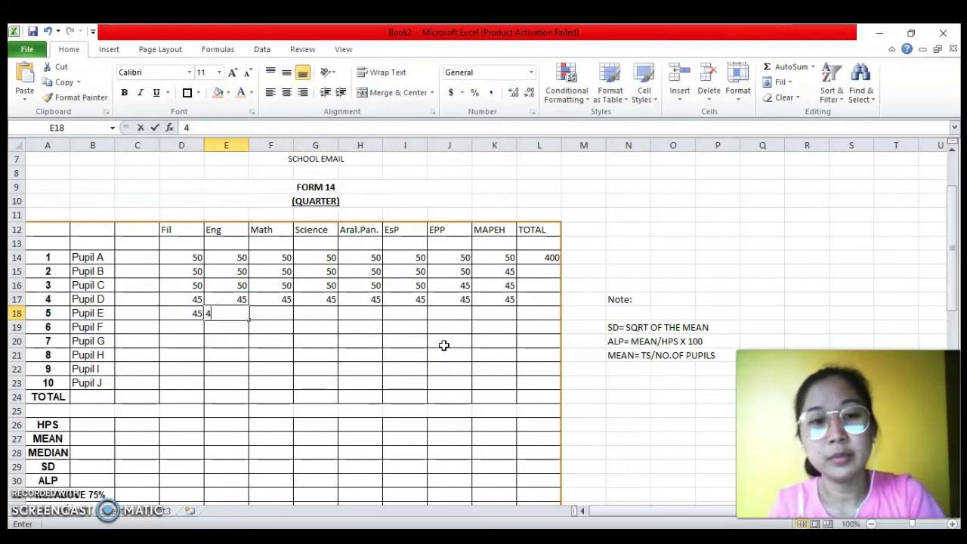
{"action": "type", "text": "5\t45\t45\t45\t45\t45\t45"}
{"action": "key", "text": "Return"}
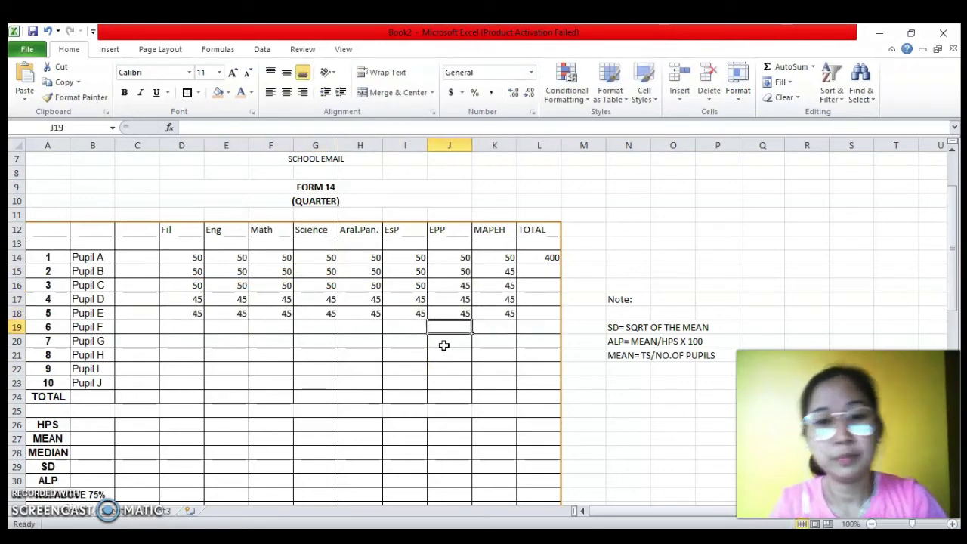
Enter a score of 40 for Pupil F in the six subjects from Fil to EsP
{"action": "key", "text": "Left"}
{"action": "key", "text": "Left"}
{"action": "key", "text": "Left"}
{"action": "key", "text": "Left"}
{"action": "key", "text": "Left"}
{"action": "key", "text": "Left"}
{"action": "type", "text": "40\t40\t40\t"}
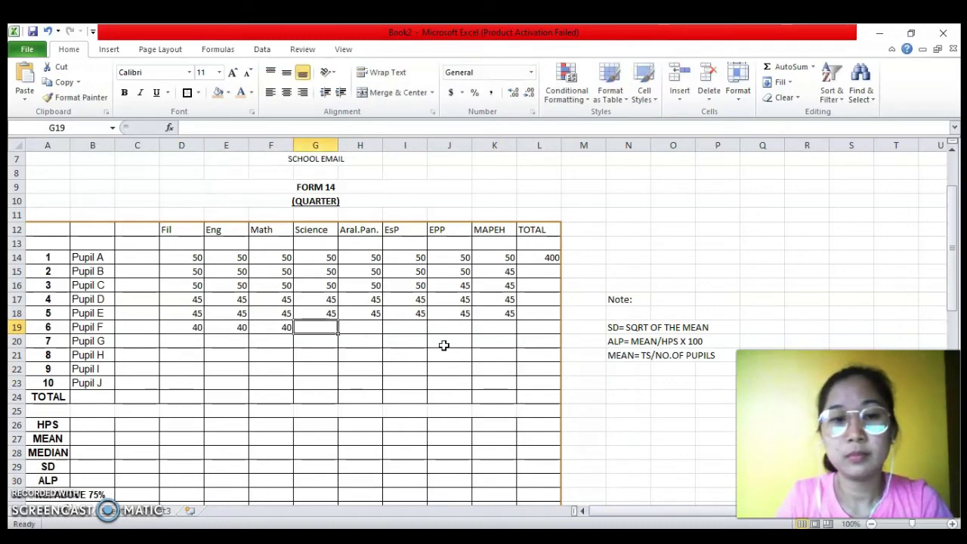
{"action": "type", "text": "40\t40\t40"}
{"action": "key", "text": "Tab"}
{"action": "key", "text": "Tab"}
{"action": "key", "text": "Tab"}
{"action": "key", "text": "Tab"}
{"action": "key", "text": "Tab"}
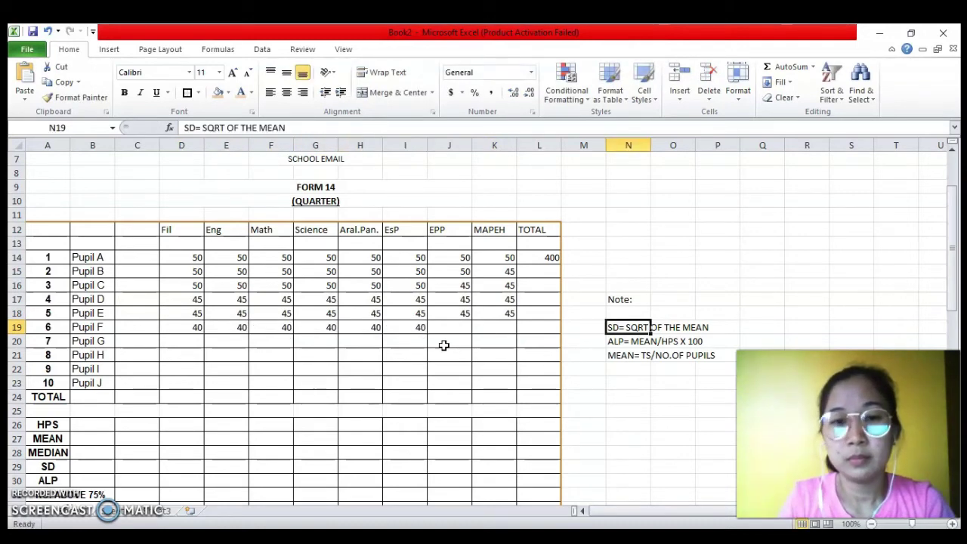
Fill Pupil F's Fil and Eng scores of 40 down to Pupil J, clearing the extra copy from TOTAL cell D24
{"action": "left_click", "coordinate": [189, 327]}
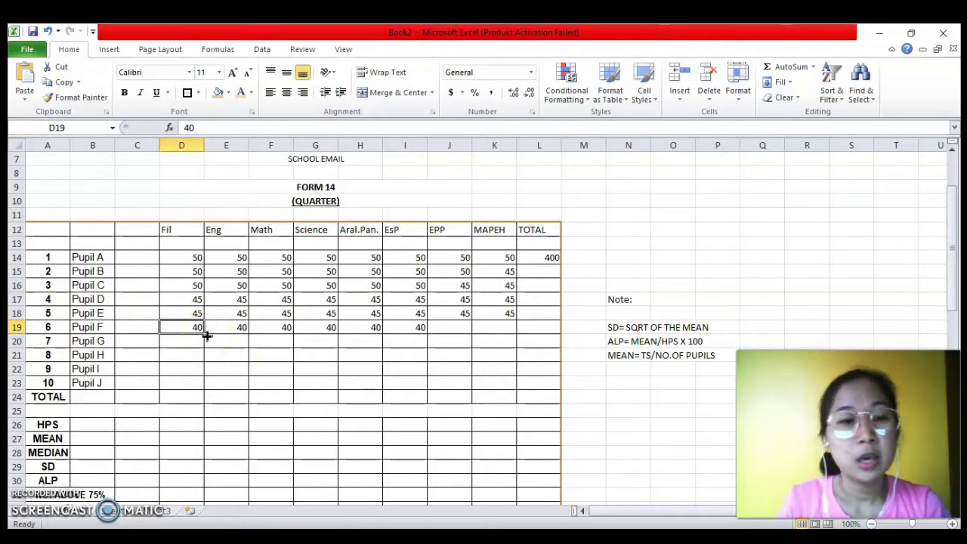
{"action": "left_click_drag", "start_coordinate": [204, 335], "coordinate": [205, 402]}
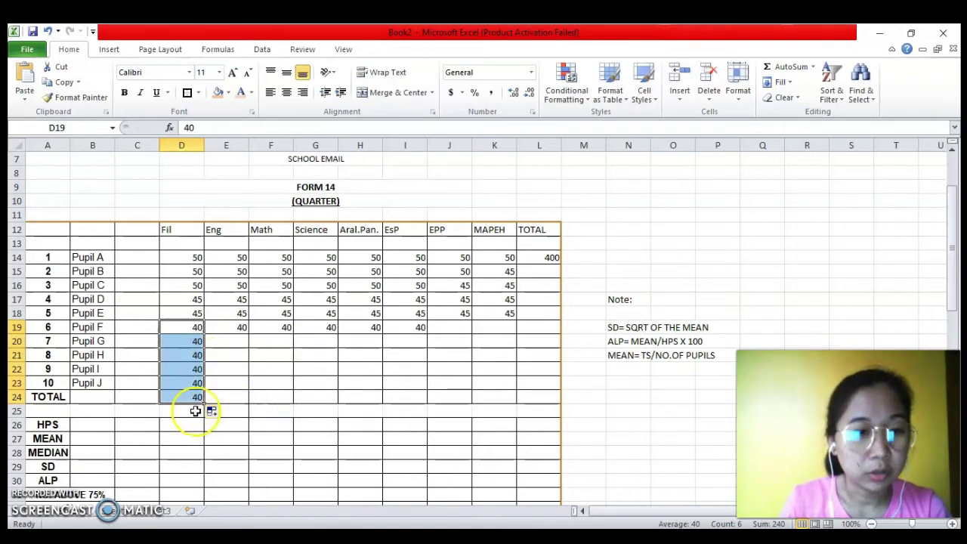
{"action": "left_click", "coordinate": [192, 397]}
{"action": "key", "text": "BackSpace"}
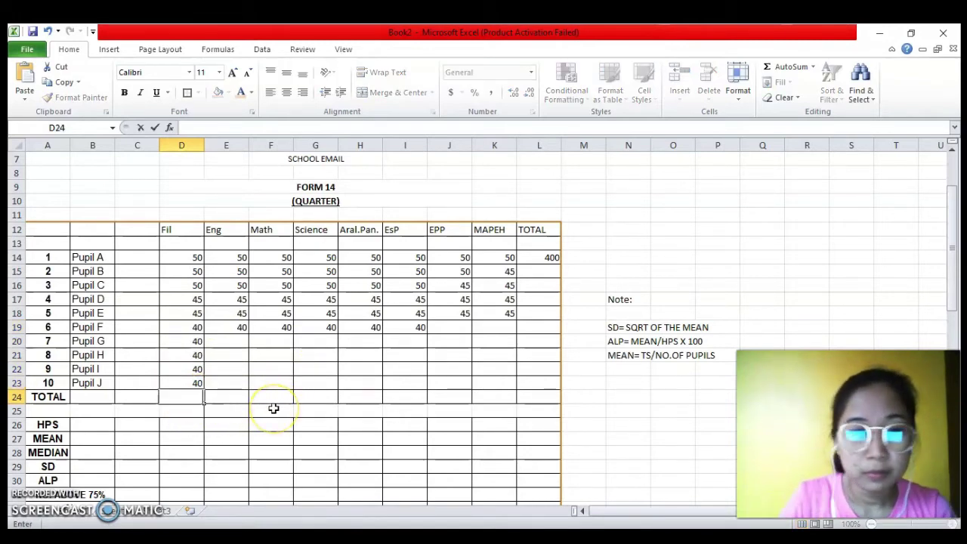
{"action": "left_click", "coordinate": [230, 327]}
{"action": "left_click_drag", "start_coordinate": [248, 334], "coordinate": [248, 388]}
Fill Pupil F's Math score of 40 down to Pupil H, and enter 30 in Math for Pupils I and J
{"action": "left_click", "coordinate": [283, 329]}
{"action": "left_click_drag", "start_coordinate": [293, 334], "coordinate": [293, 361]}
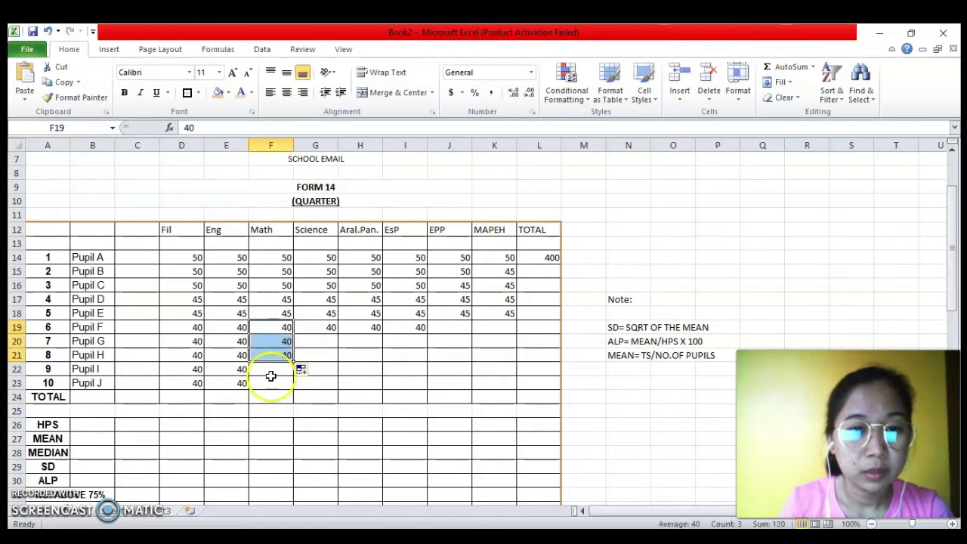
{"action": "left_click", "coordinate": [270, 371]}
{"action": "type", "text": "30"}
{"action": "key", "text": "Return"}
{"action": "type", "text": "30"}
{"action": "key", "text": "Tab"}
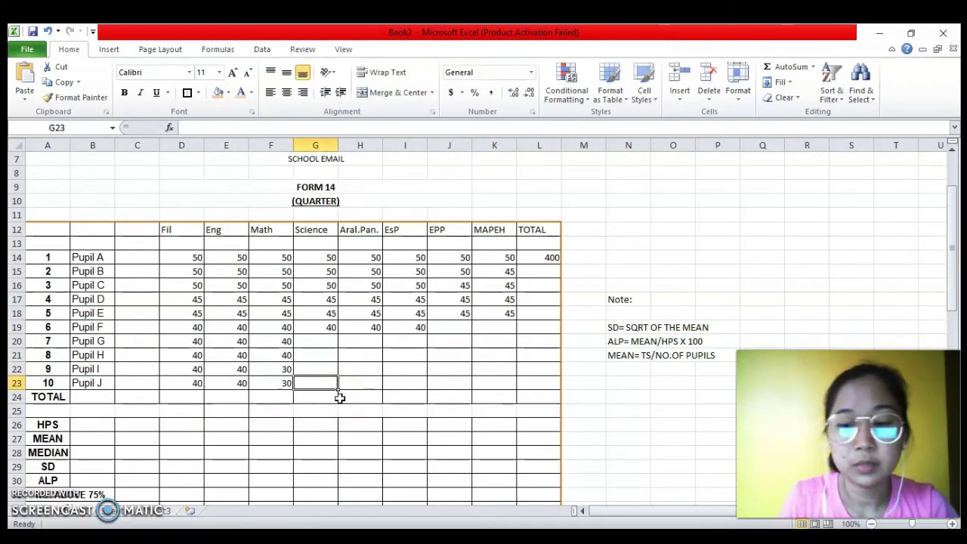
Enter a Science score of 30 for Pupils G, H, I and J
{"action": "key", "text": "Up"}
{"action": "key", "text": "Up"}
{"action": "key", "text": "Up"}
{"action": "type", "text": "30"}
{"action": "key", "text": "Return"}
{"action": "type", "text": "30"}
{"action": "key", "text": "Return"}
{"action": "type", "text": "3"}
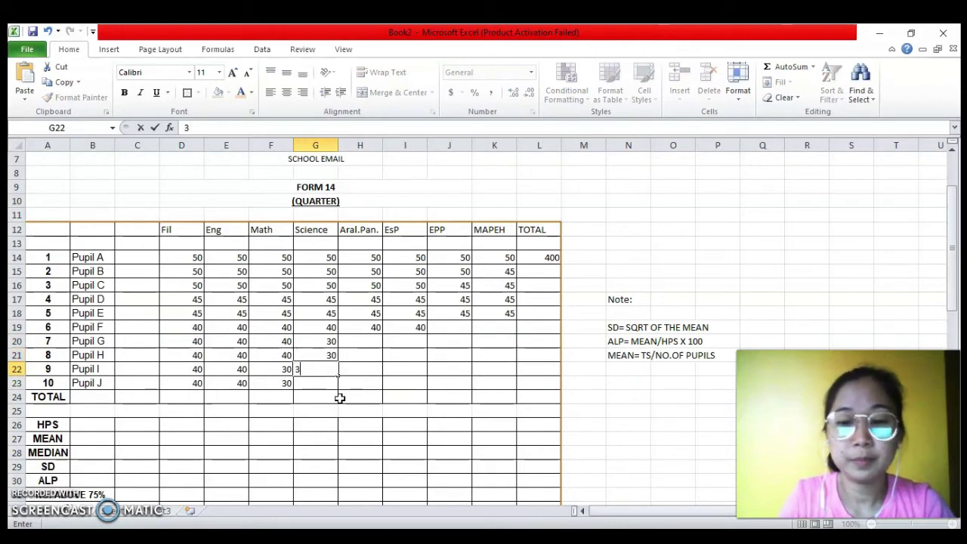
{"action": "type", "text": "0"}
{"action": "key", "text": "Return"}
{"action": "type", "text": "30"}
{"action": "key", "text": "Tab"}
Fill Pupil F's Aral.Pan. and EsP scores of 40 down to Pupil J
{"action": "left_click", "coordinate": [373, 330]}
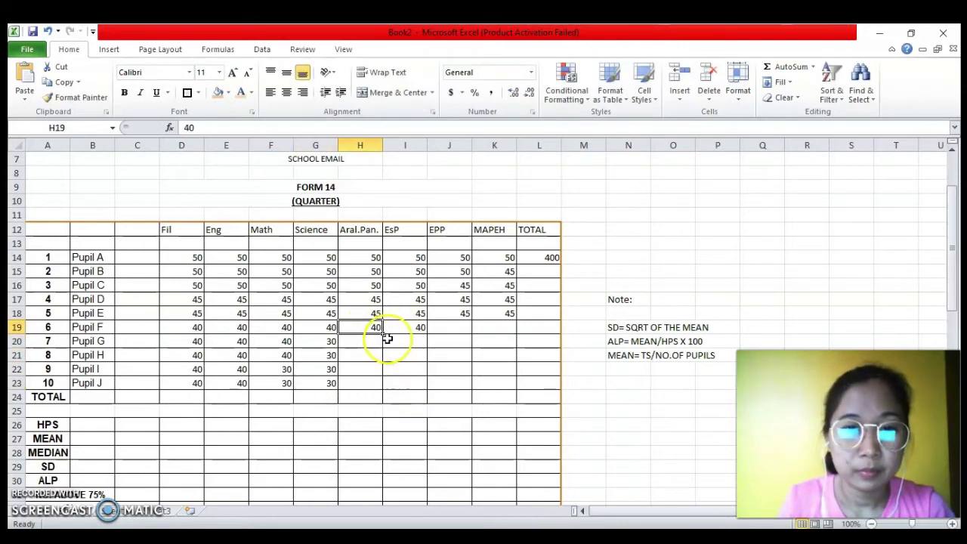
{"action": "left_click_drag", "start_coordinate": [383, 335], "coordinate": [377, 383]}
{"action": "left_click", "coordinate": [416, 326]}
{"action": "left_click_drag", "start_coordinate": [427, 334], "coordinate": [428, 384]}
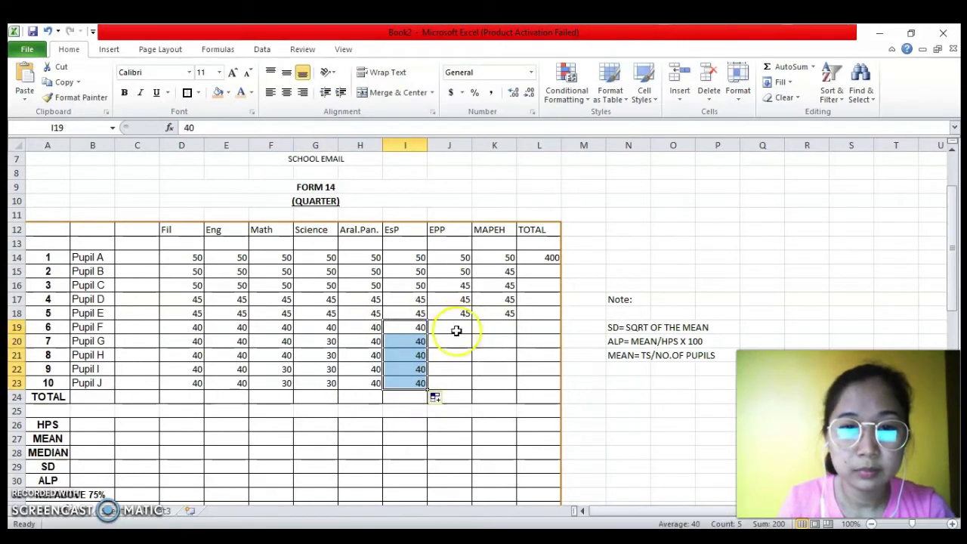
Enter an EPP score of 30 for Pupil F and fill it down to Pupil J
{"action": "left_click", "coordinate": [456, 330]}
{"action": "type", "text": "30"}
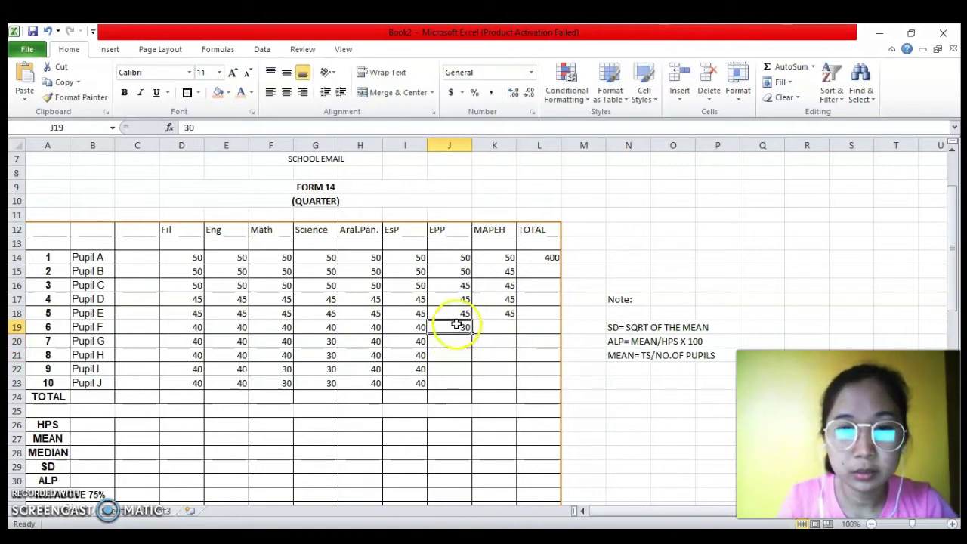
{"action": "left_click_drag", "start_coordinate": [471, 334], "coordinate": [468, 385]}
Enter a MAPEH score of 35 for Pupil F and fill it down to Pupil J
{"action": "left_click", "coordinate": [498, 329]}
{"action": "type", "text": "35"}
{"action": "key", "text": "Return"}
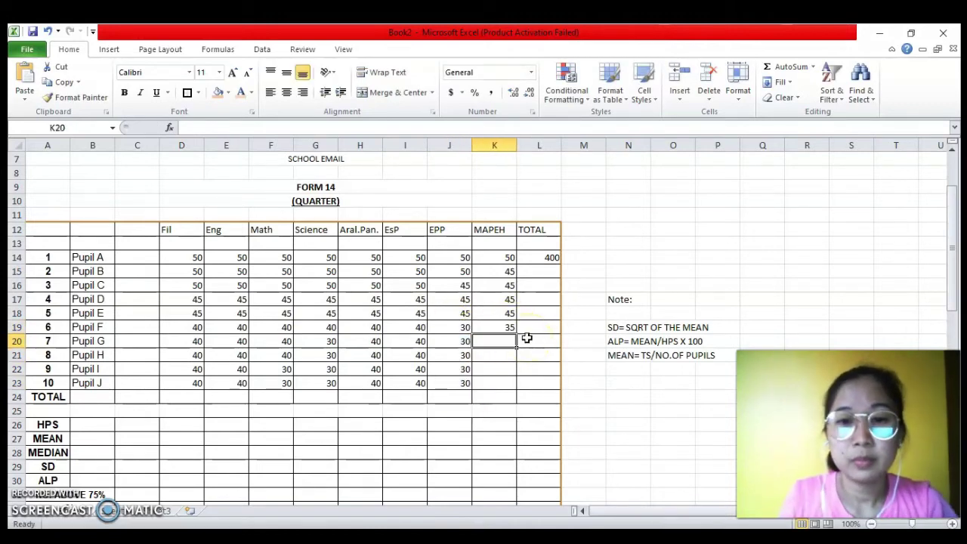
{"action": "left_click", "coordinate": [500, 327]}
{"action": "left_click_drag", "start_coordinate": [518, 334], "coordinate": [521, 385]}
{"action": "left_click", "coordinate": [590, 274]}
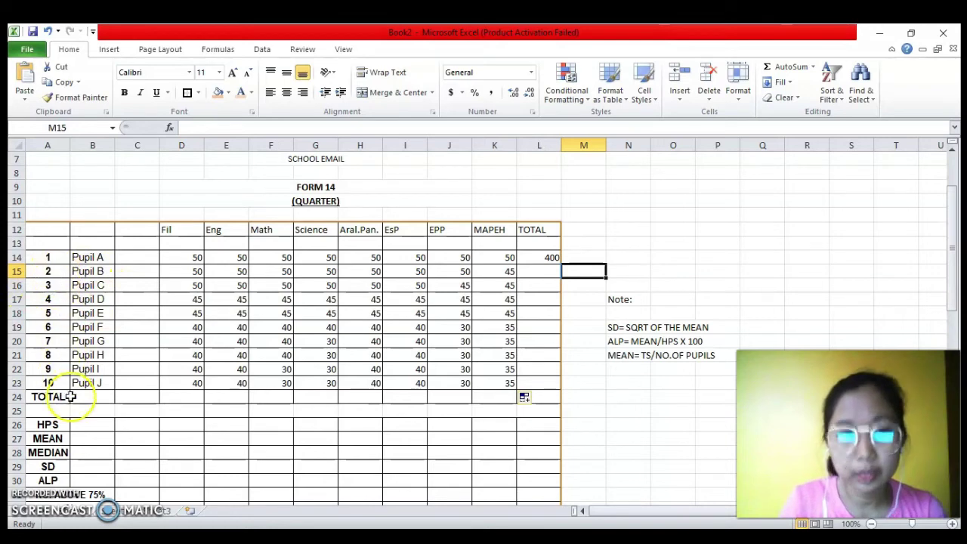
Fill Pupil A's total formula from L14 down to L23 to total the scores of Pupils B to J
{"action": "left_click", "coordinate": [552, 259]}
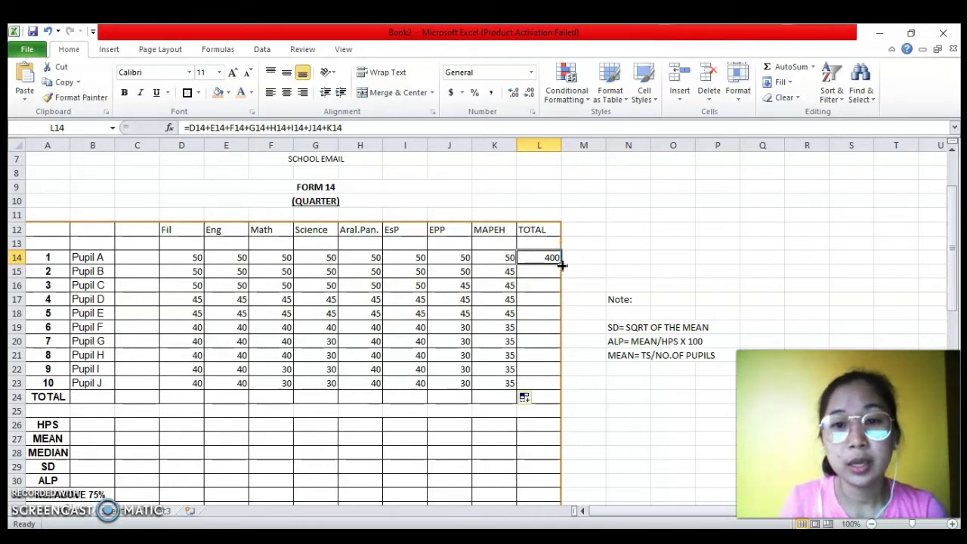
{"action": "left_click_drag", "start_coordinate": [562, 264], "coordinate": [562, 265]}
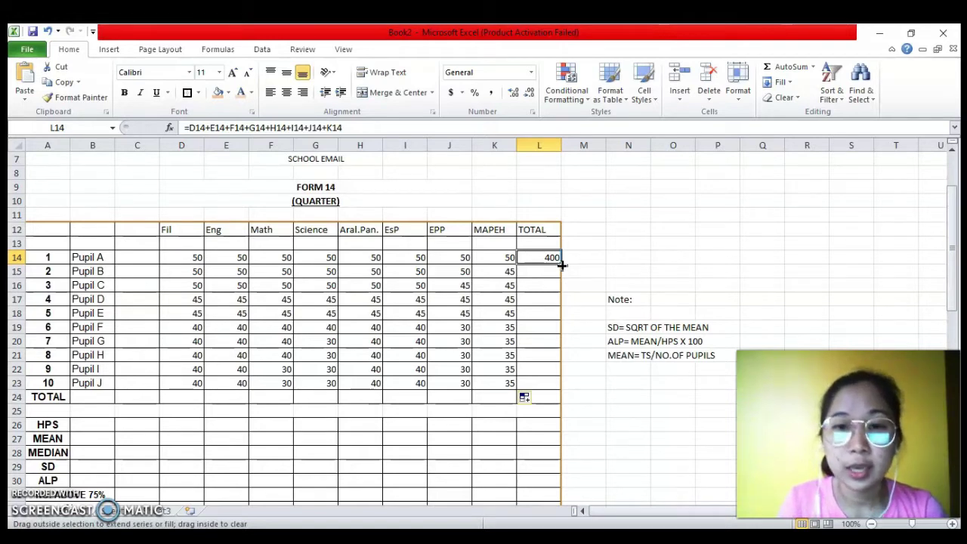
{"action": "left_click_drag", "start_coordinate": [562, 276], "coordinate": [564, 388]}
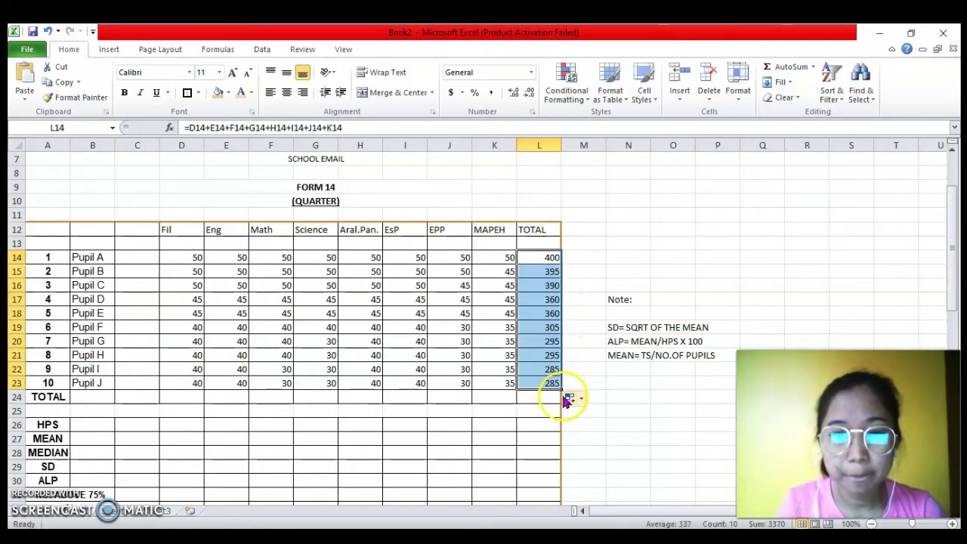
{"action": "left_click", "coordinate": [636, 397]}
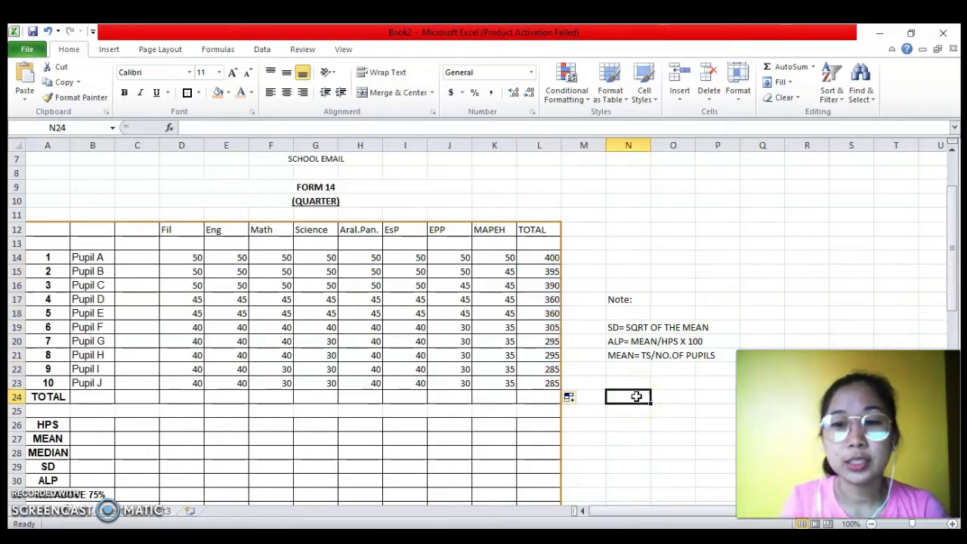
Total the Fil scores D14:D23 in the TOTAL row with AutoSum
{"action": "scroll", "coordinate": [636, 397], "scroll_direction": "down", "scroll_amount": 2}
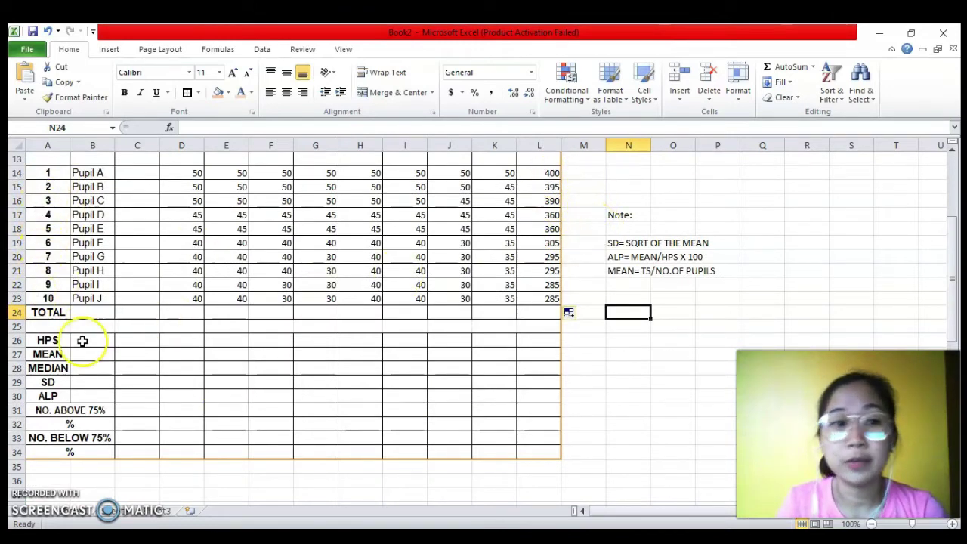
{"action": "left_click", "coordinate": [13, 312]}
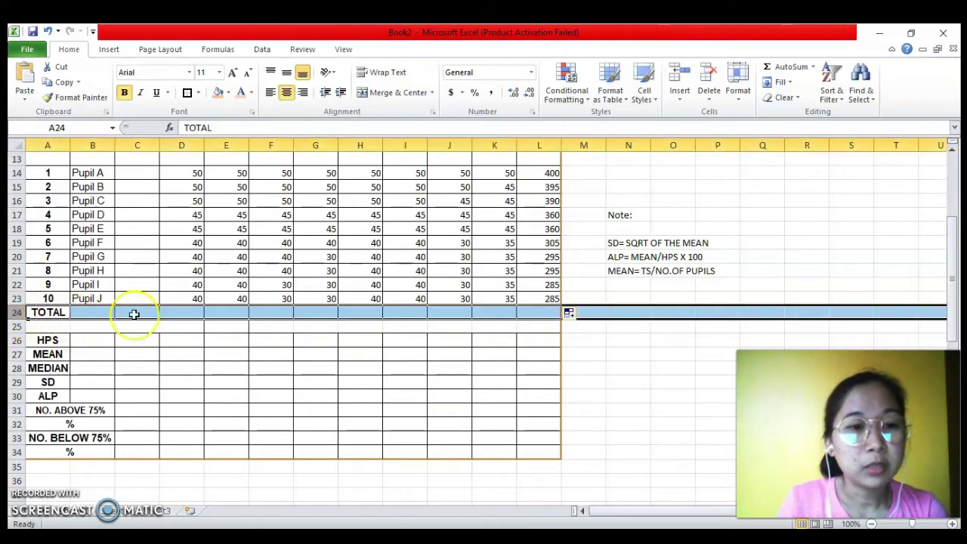
{"action": "left_click", "coordinate": [637, 341]}
{"action": "left_click", "coordinate": [172, 312]}
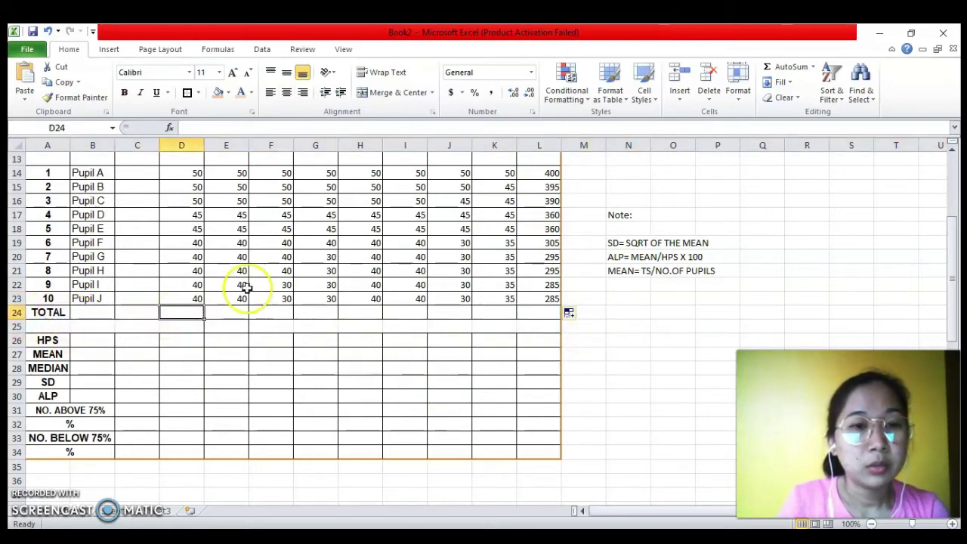
{"action": "scroll", "coordinate": [193, 212], "scroll_direction": "up", "scroll_amount": 1}
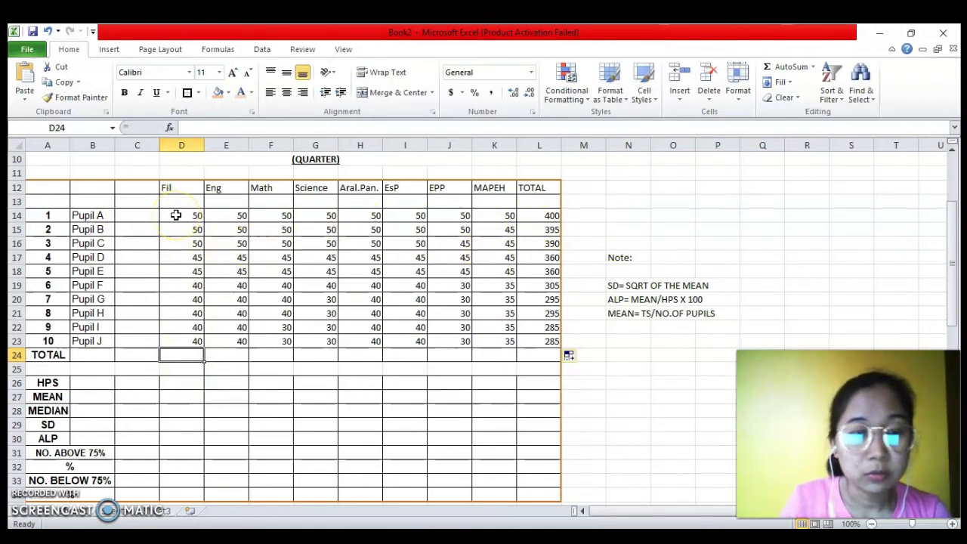
{"action": "left_click_drag", "start_coordinate": [176, 216], "coordinate": [183, 344]}
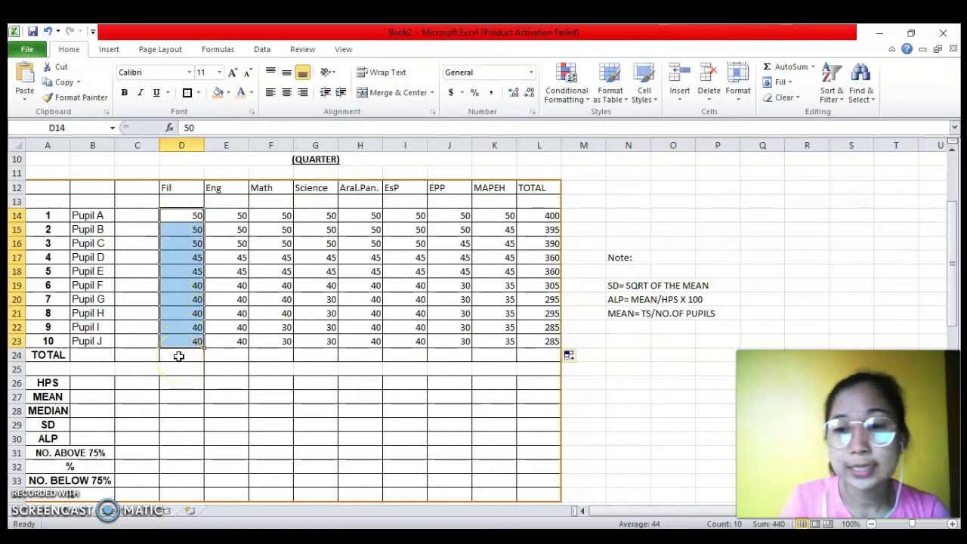
{"action": "left_click", "coordinate": [784, 67]}
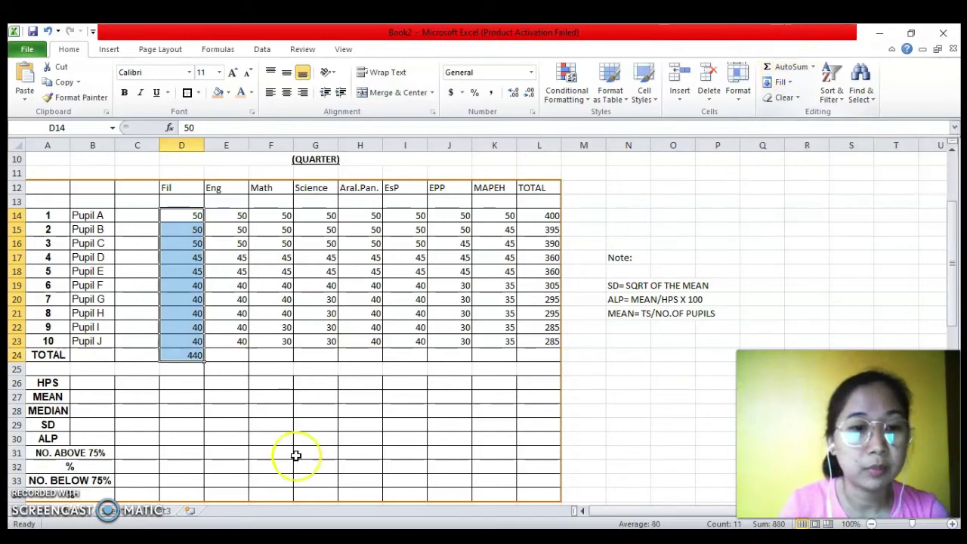
Total the Eng scores E14:E23 and Math scores F14:F23 with AutoSum, and undo both totals
{"action": "left_click", "coordinate": [225, 216]}
{"action": "left_click_drag", "start_coordinate": [227, 216], "coordinate": [225, 342]}
{"action": "left_click", "coordinate": [784, 67]}
{"action": "left_click_drag", "start_coordinate": [276, 215], "coordinate": [270, 341]}
{"action": "left_click", "coordinate": [784, 67]}
{"action": "left_click", "coordinate": [712, 232]}
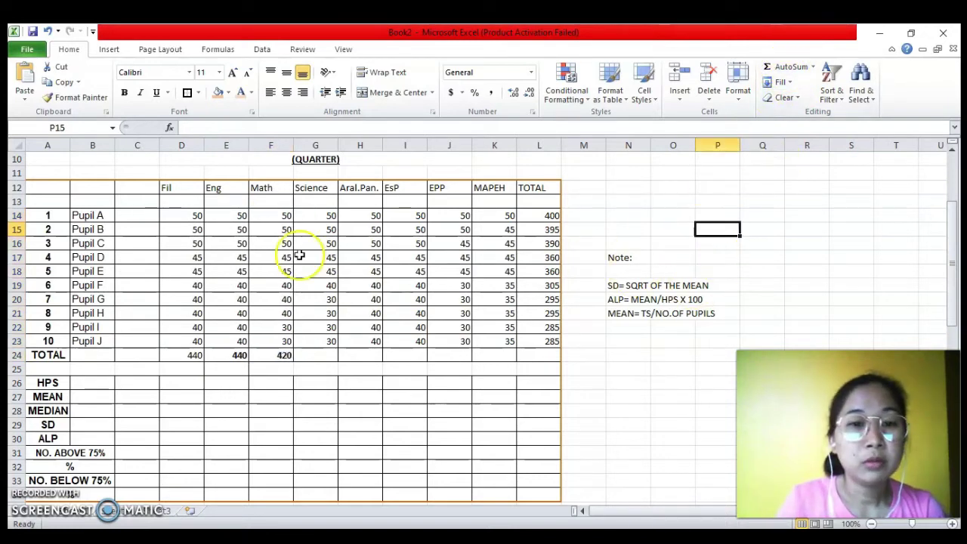
{"action": "left_click", "coordinate": [48, 34]}
{"action": "left_click", "coordinate": [48, 33]}
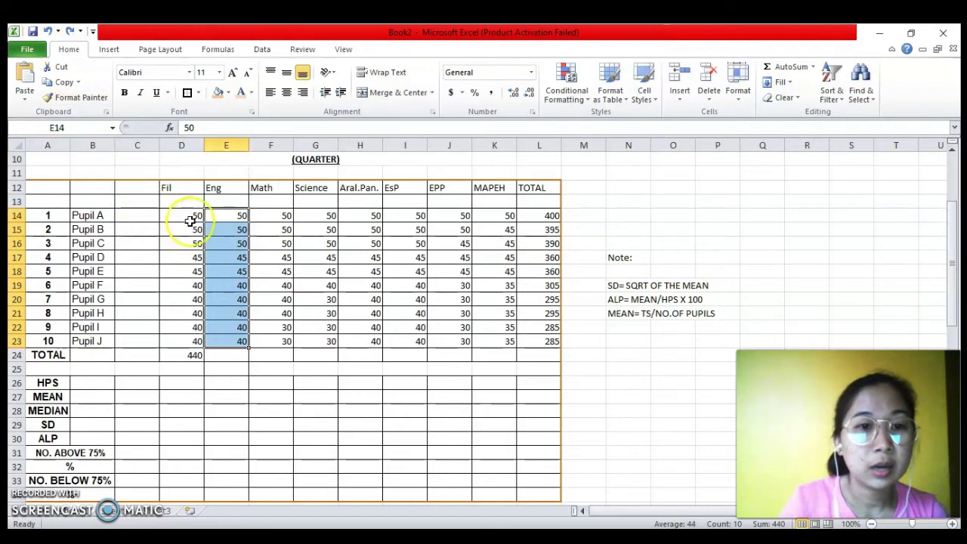
Fill the Fil total formula from D24 across to L24 to total the other subjects and the TOTAL column
{"action": "left_click", "coordinate": [190, 355]}
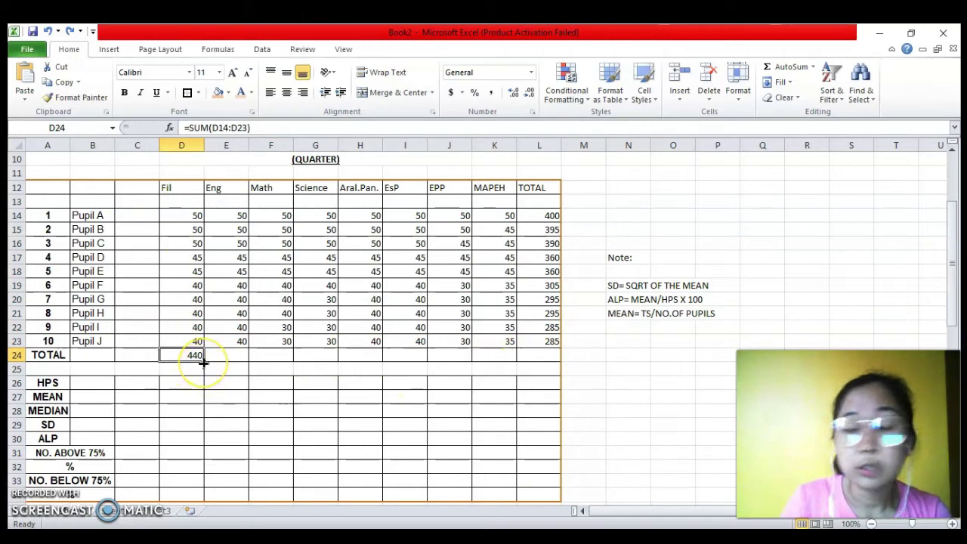
{"action": "left_click_drag", "start_coordinate": [202, 362], "coordinate": [544, 362]}
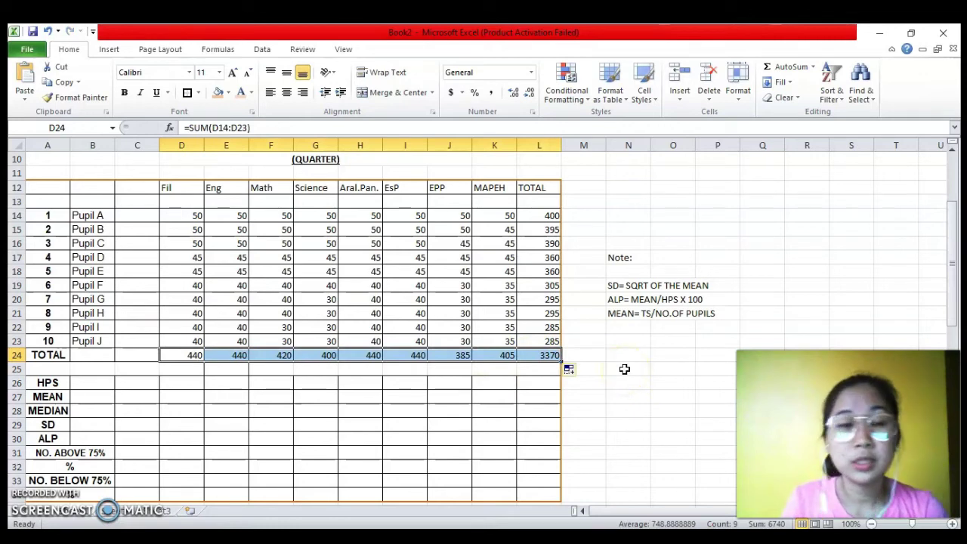
Enter an HPS of 50 for Fil in D26 and for Eng in E26
{"action": "scroll", "coordinate": [423, 333], "scroll_direction": "down", "scroll_amount": 1}
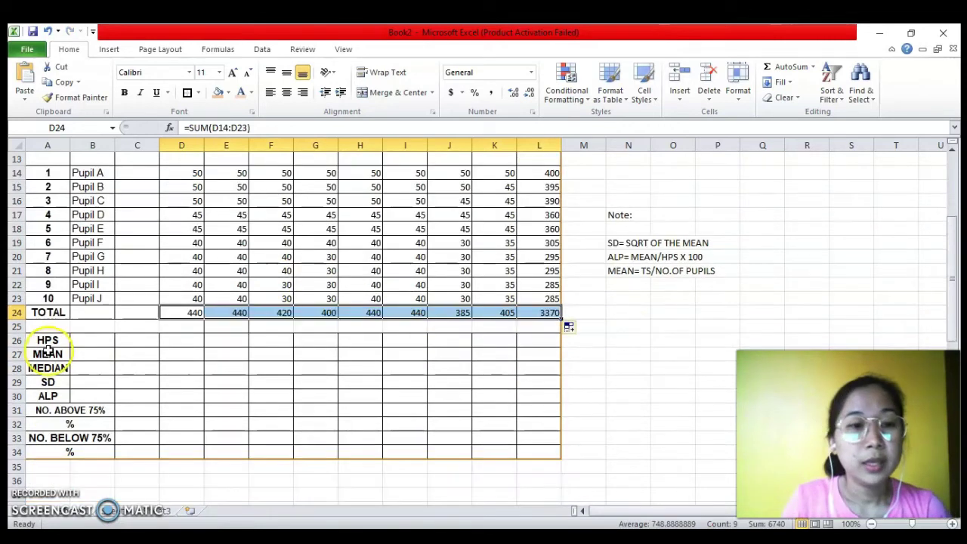
{"action": "left_click", "coordinate": [177, 341]}
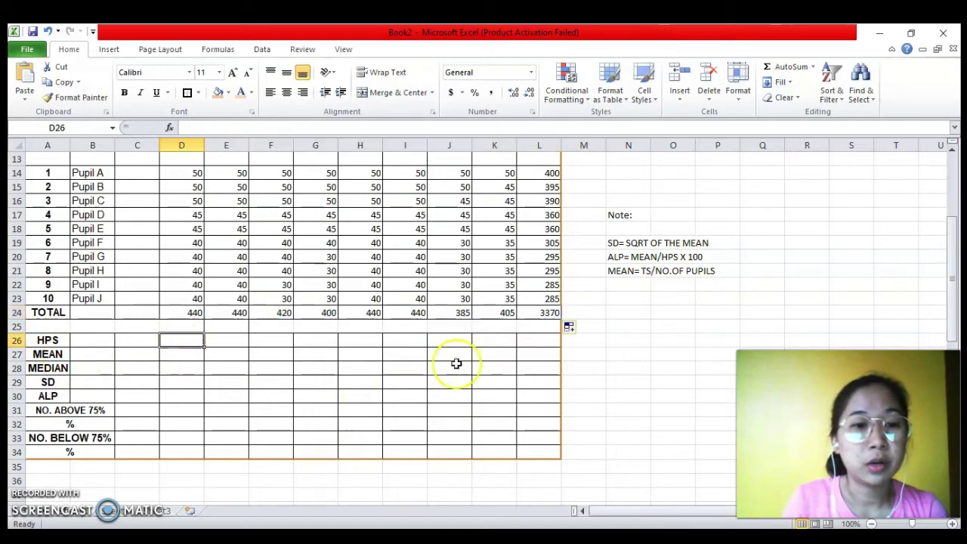
{"action": "scroll", "coordinate": [318, 242], "scroll_direction": "up", "scroll_amount": 1}
{"action": "scroll", "coordinate": [445, 362], "scroll_direction": "down", "scroll_amount": 1}
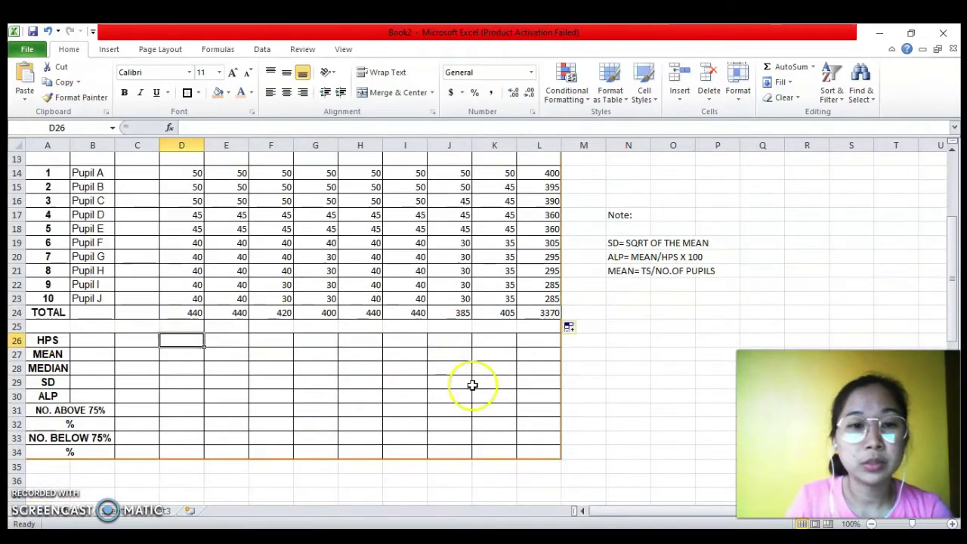
{"action": "scroll", "coordinate": [347, 377], "scroll_direction": "up", "scroll_amount": 1}
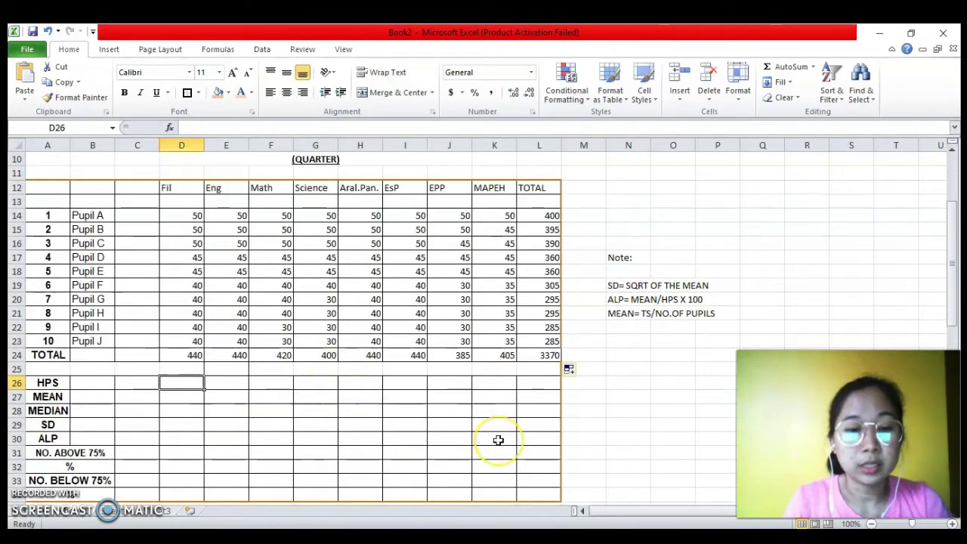
{"action": "type", "text": "50"}
{"action": "key", "text": "Tab"}
{"action": "type", "text": "5"}
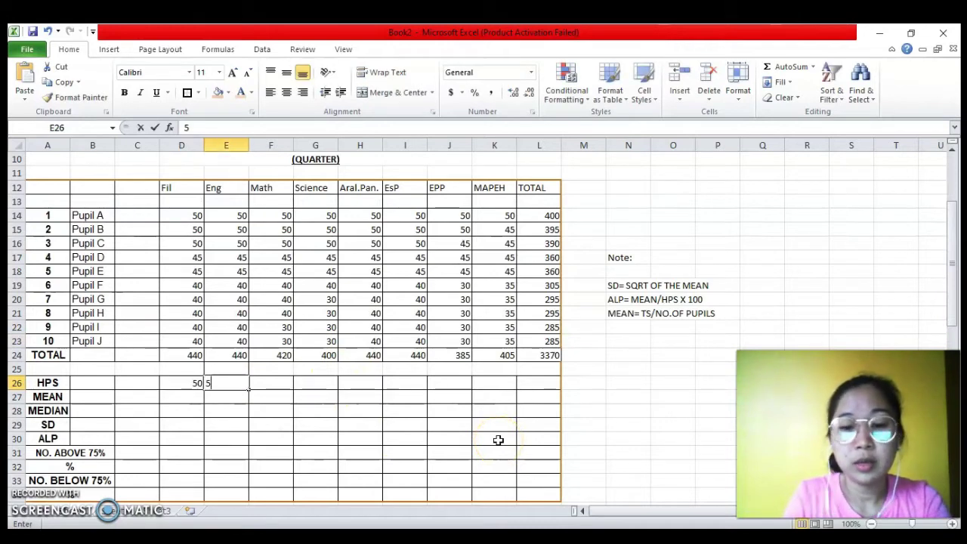
{"action": "type", "text": "0"}
{"action": "key", "text": "Tab"}
Enter an HPS of 50 for Math, Science and Aral.Pan. individually, and undo these three entries
{"action": "type", "text": "50"}
{"action": "key", "text": "Tab"}
{"action": "type", "text": "5"}
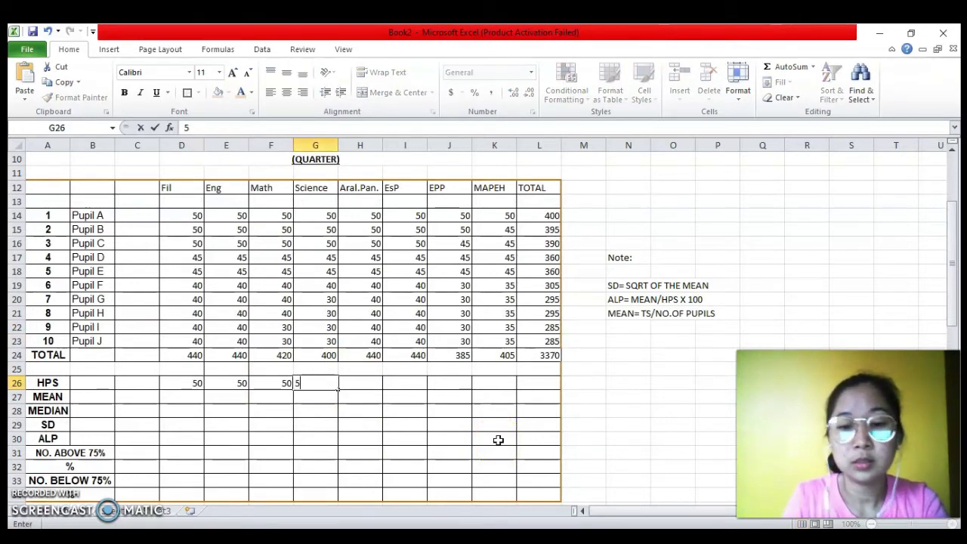
{"action": "type", "text": "0"}
{"action": "key", "text": "Tab"}
{"action": "type", "text": "50"}
{"action": "key", "text": "Tab"}
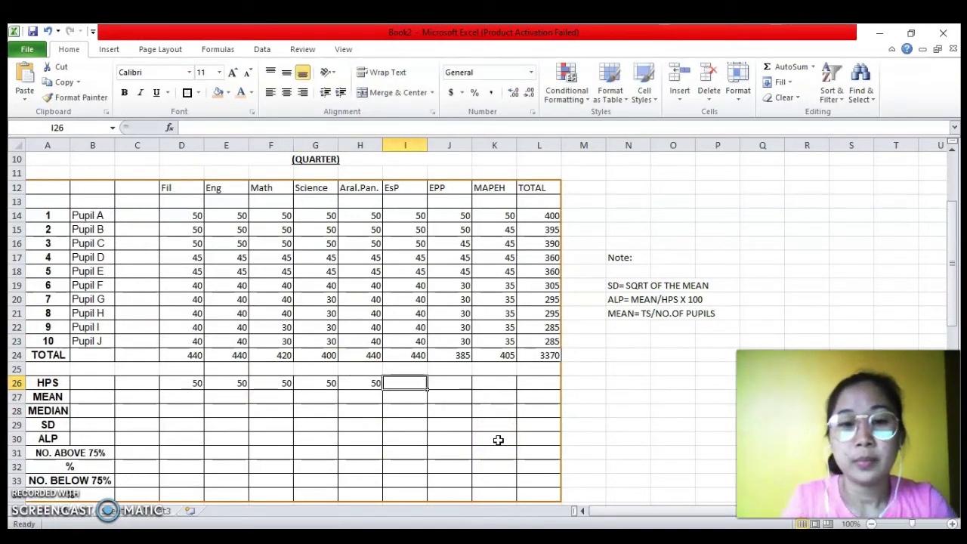
{"action": "left_click", "coordinate": [367, 384]}
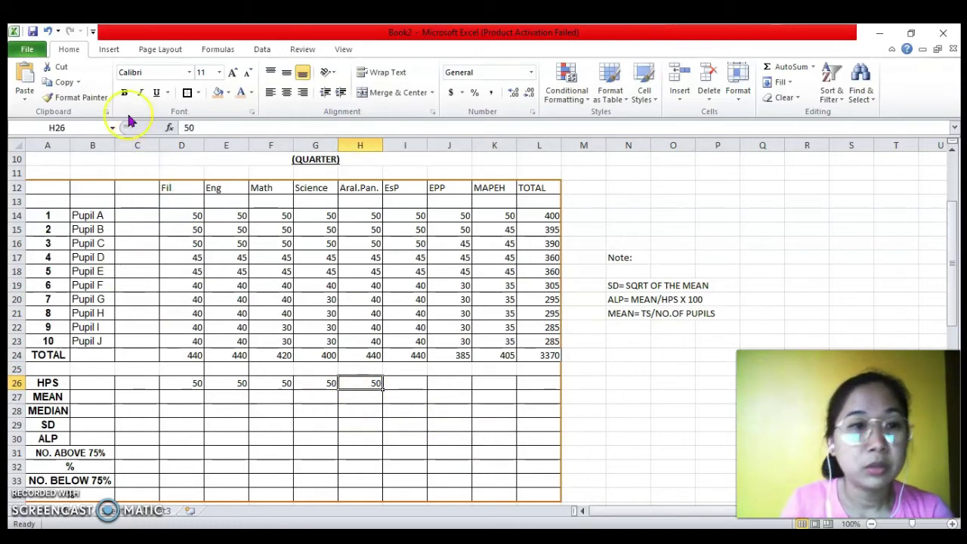
{"action": "left_click", "coordinate": [47, 32]}
{"action": "left_click", "coordinate": [47, 32]}
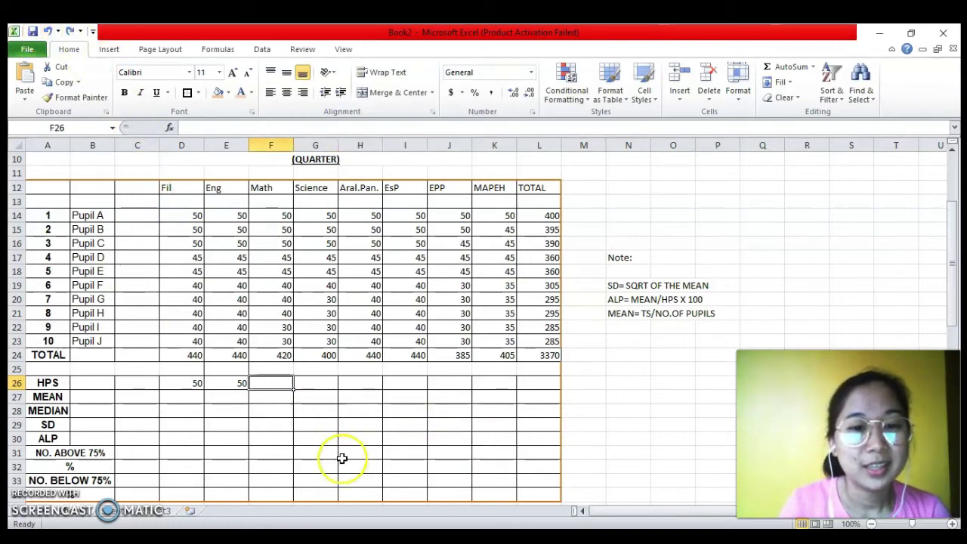
Fill the Eng HPS of 50 across to MAPEH in K26, and enter 400 as the TOTAL column's HPS
{"action": "left_click", "coordinate": [227, 383]}
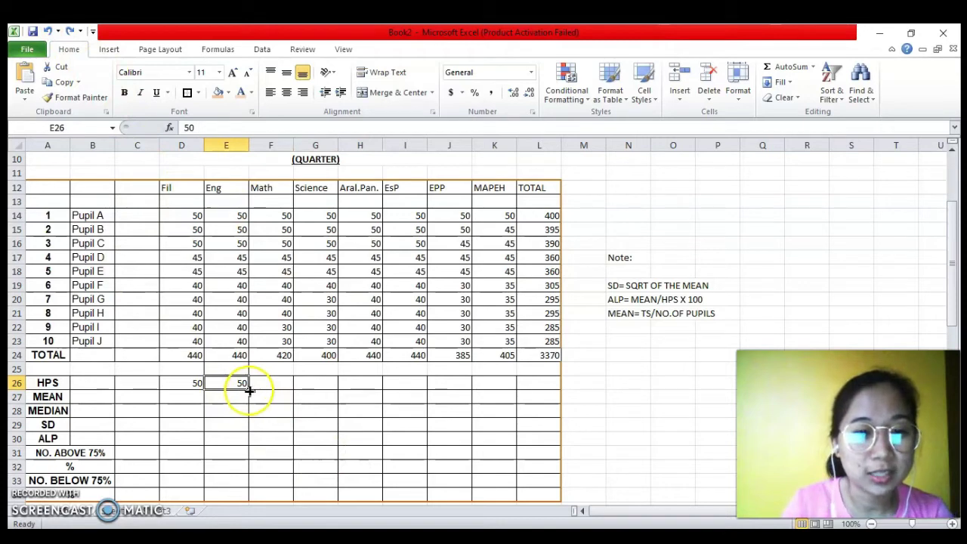
{"action": "left_click_drag", "start_coordinate": [250, 390], "coordinate": [529, 389]}
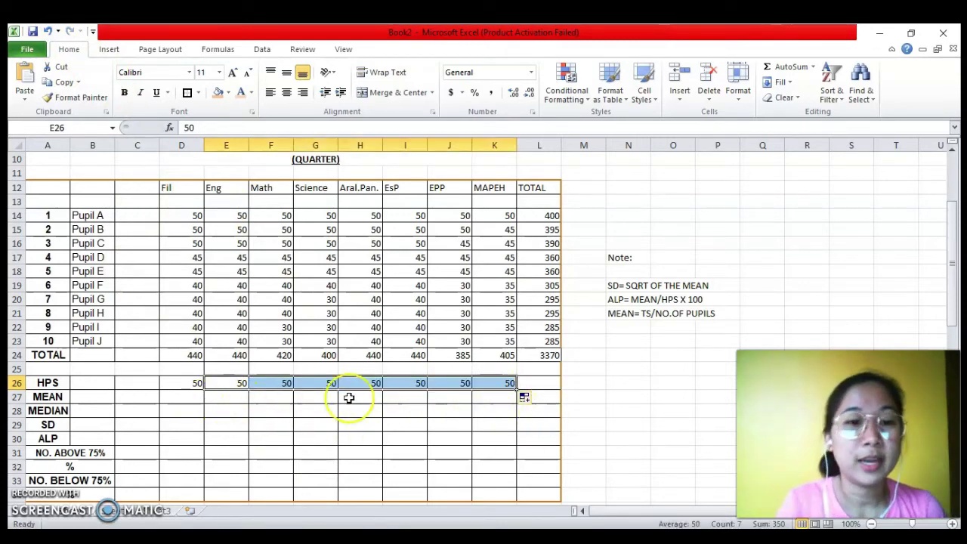
{"action": "left_click", "coordinate": [536, 387]}
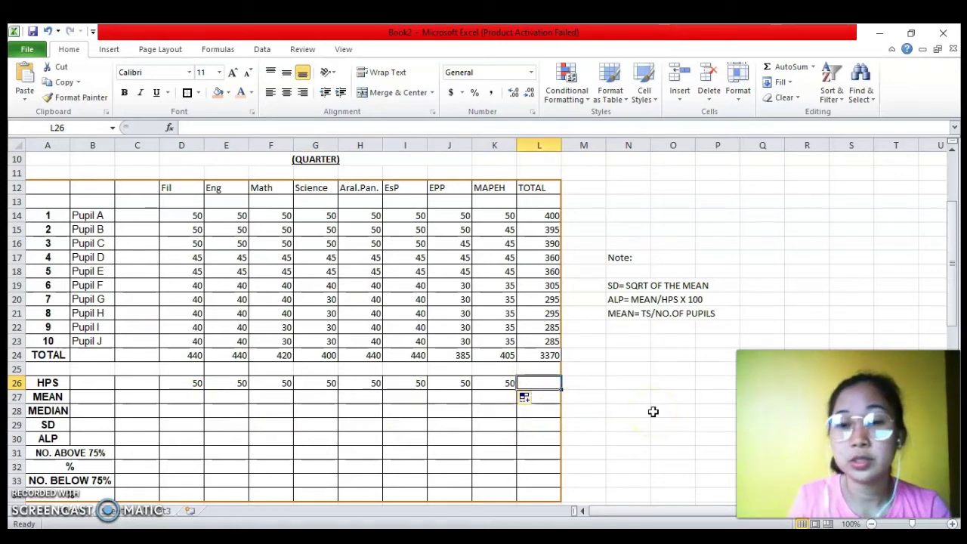
{"action": "type", "text": "400"}
{"action": "key", "text": "Tab"}
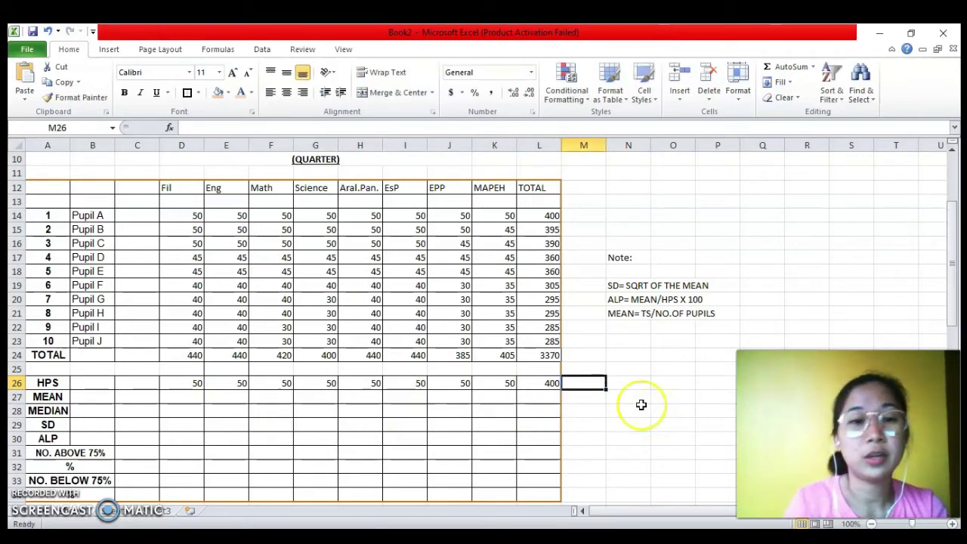
Compute the Fil mean in D27 with the formula =D24/10
{"action": "scroll", "coordinate": [433, 408], "scroll_direction": "down", "scroll_amount": 1}
{"action": "left_click", "coordinate": [190, 357]}
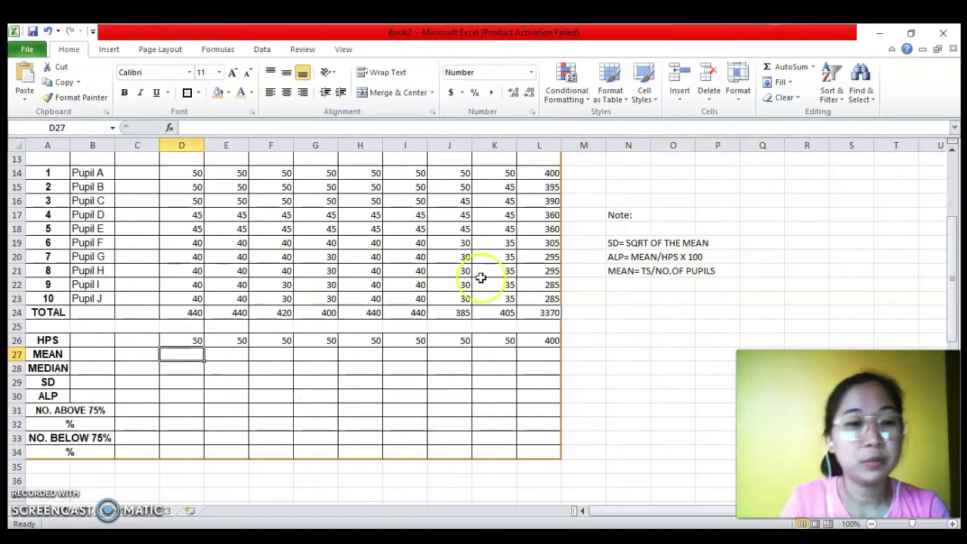
{"action": "scroll", "coordinate": [392, 393], "scroll_direction": "up", "scroll_amount": 1}
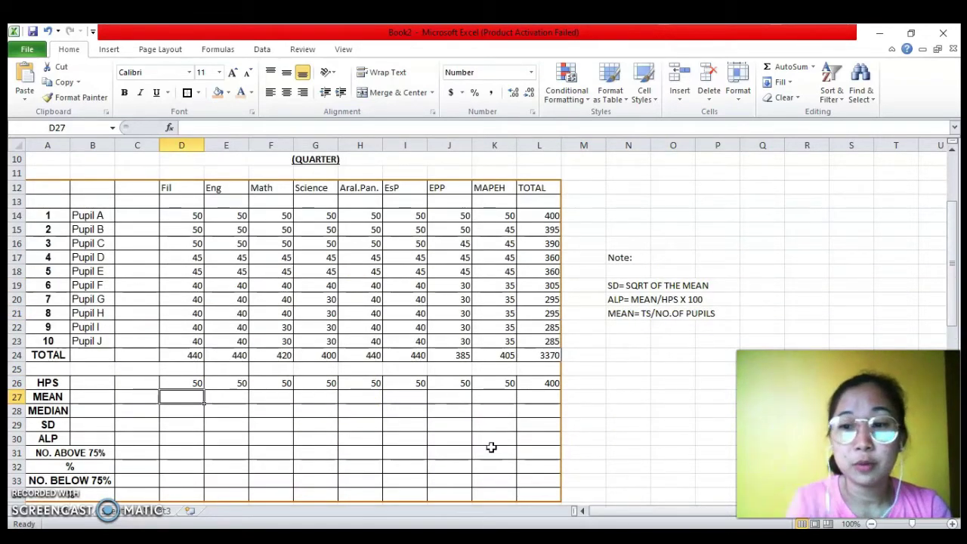
{"action": "type", "text": "="}
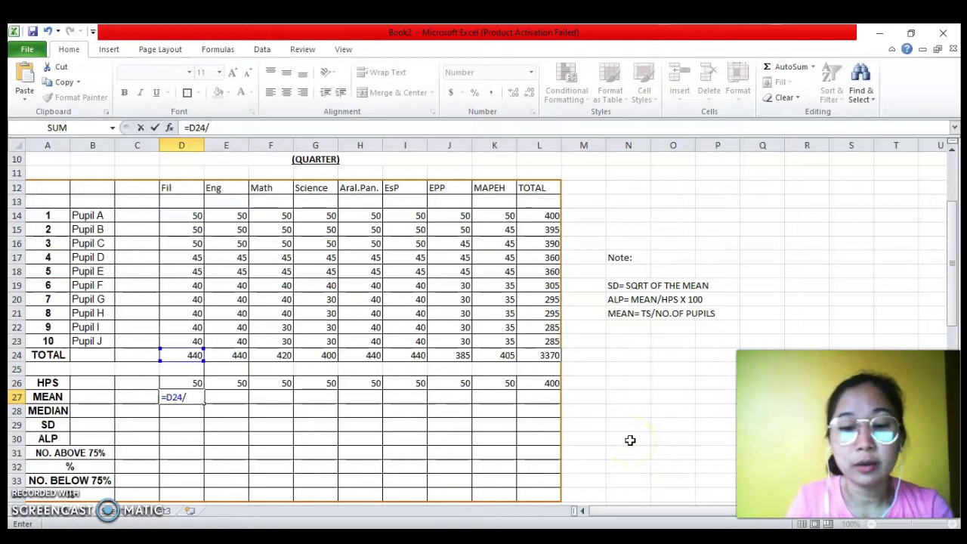
{"action": "type", "text": "10"}
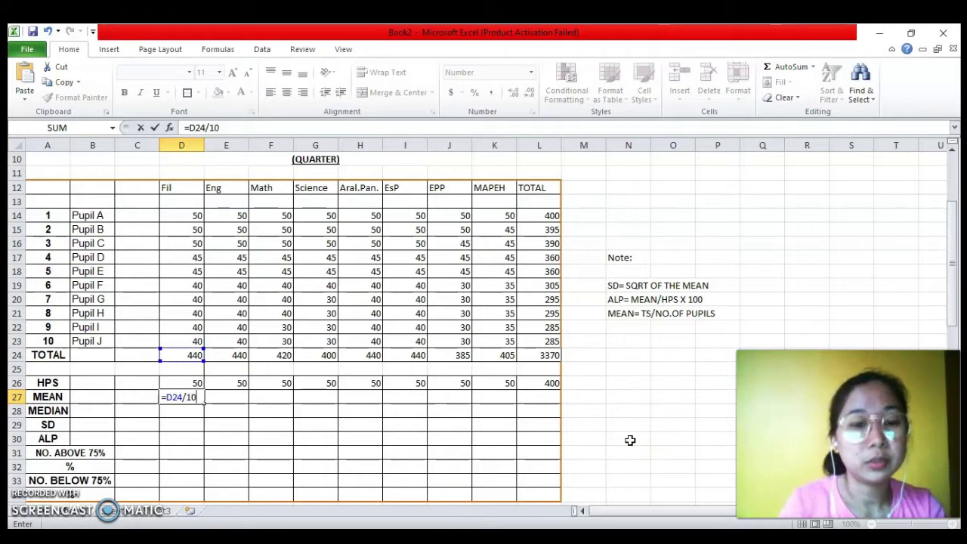
{"action": "key", "text": "Return"}
Compute the Eng mean in E27 with =E24/10 and fill the formula across to the TOTAL column in L27
{"action": "left_click", "coordinate": [190, 397]}
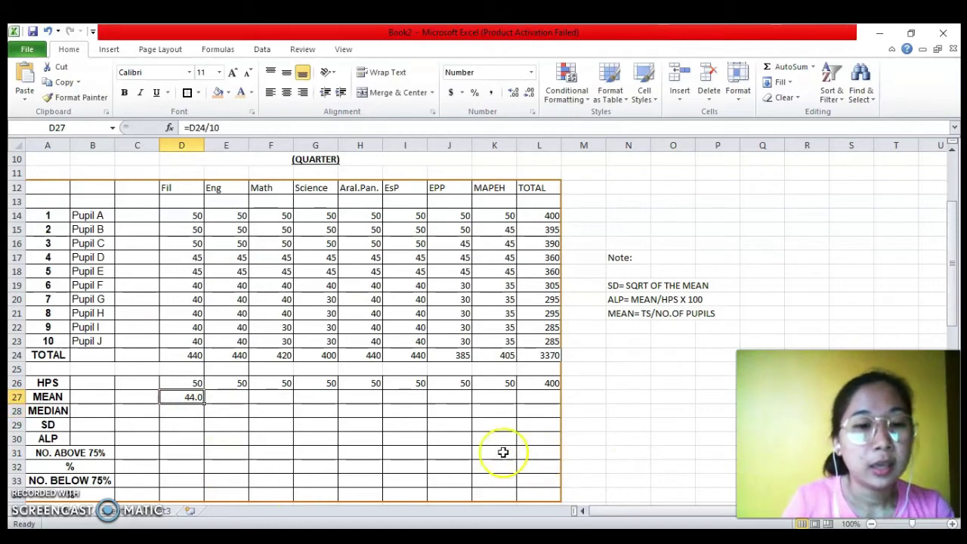
{"action": "key", "text": "Right"}
{"action": "type", "text": "="}
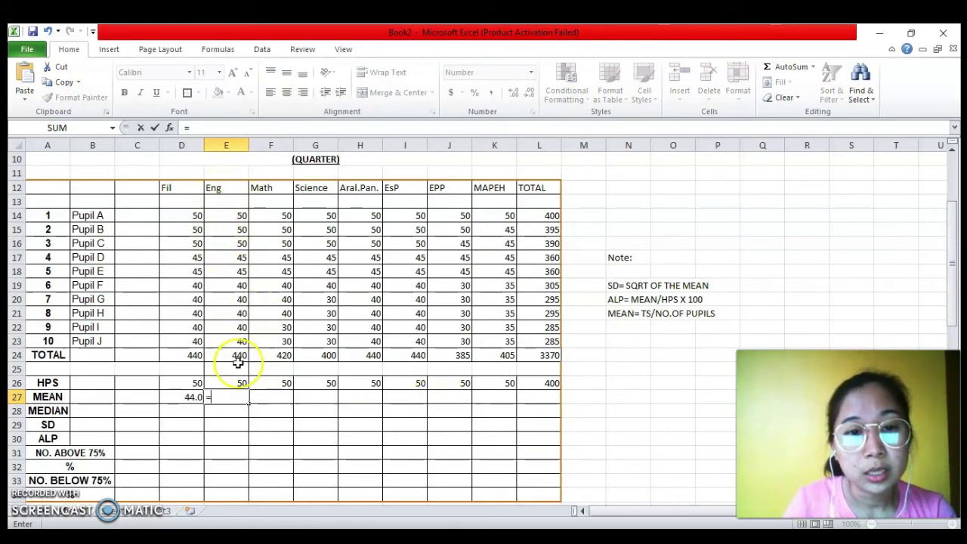
{"action": "left_click", "coordinate": [241, 356]}
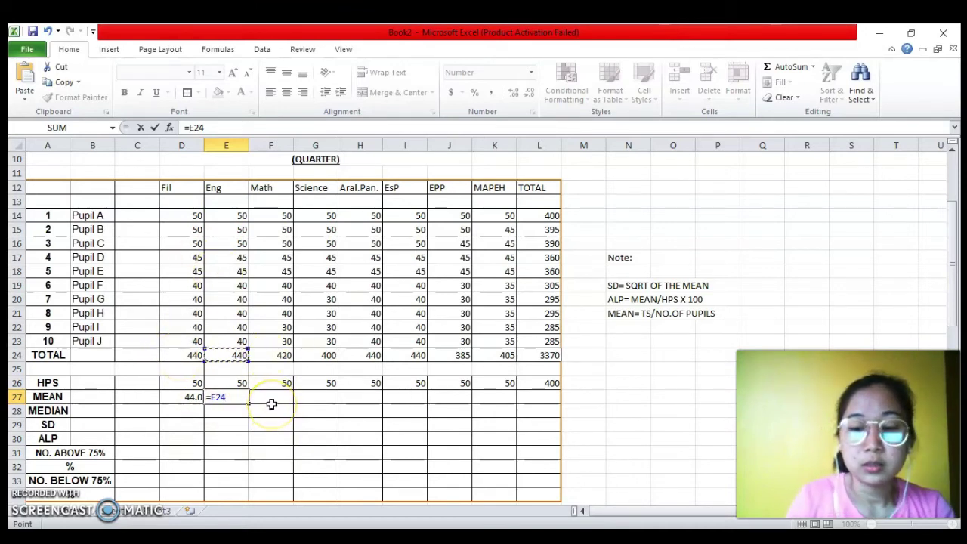
{"action": "type", "text": "/"}
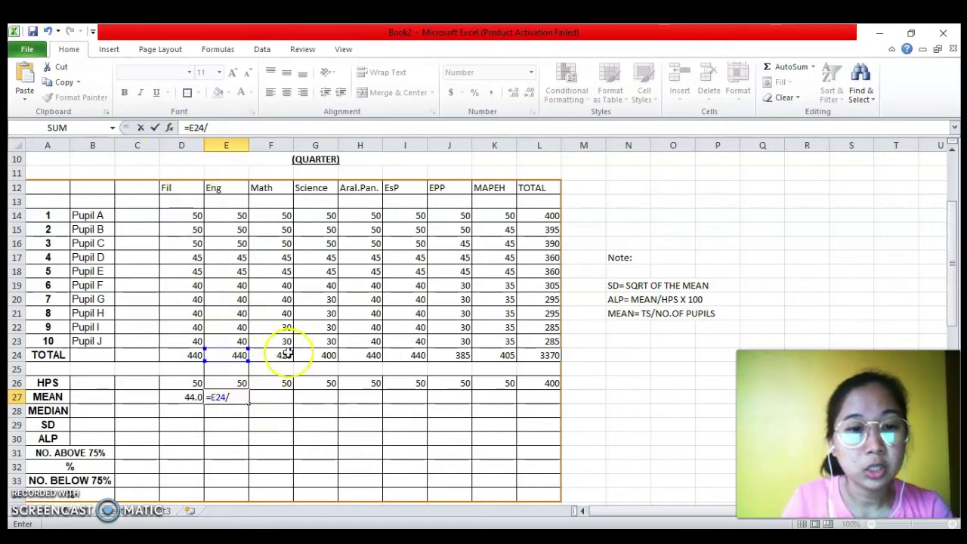
{"action": "type", "text": "10"}
{"action": "key", "text": "Return"}
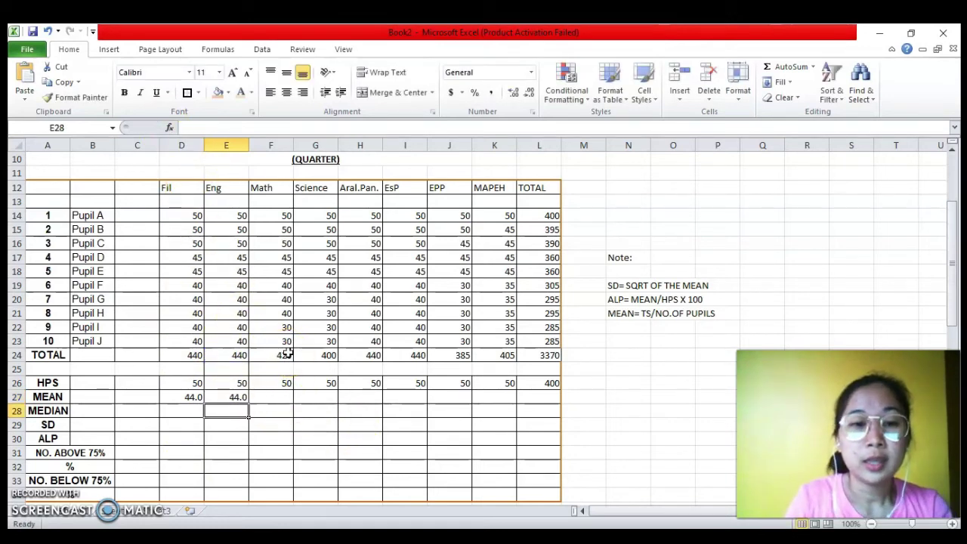
{"action": "left_click", "coordinate": [231, 396]}
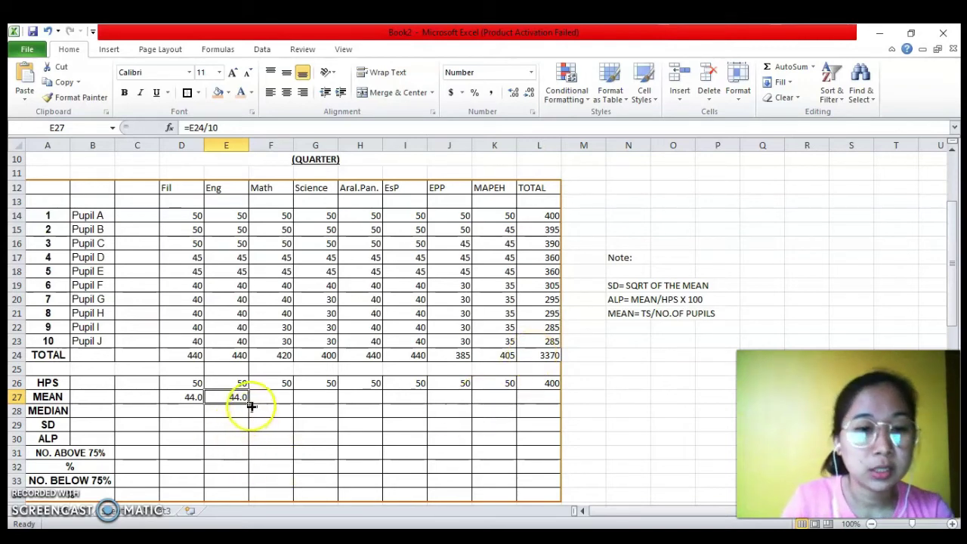
{"action": "left_click_drag", "start_coordinate": [248, 402], "coordinate": [546, 401]}
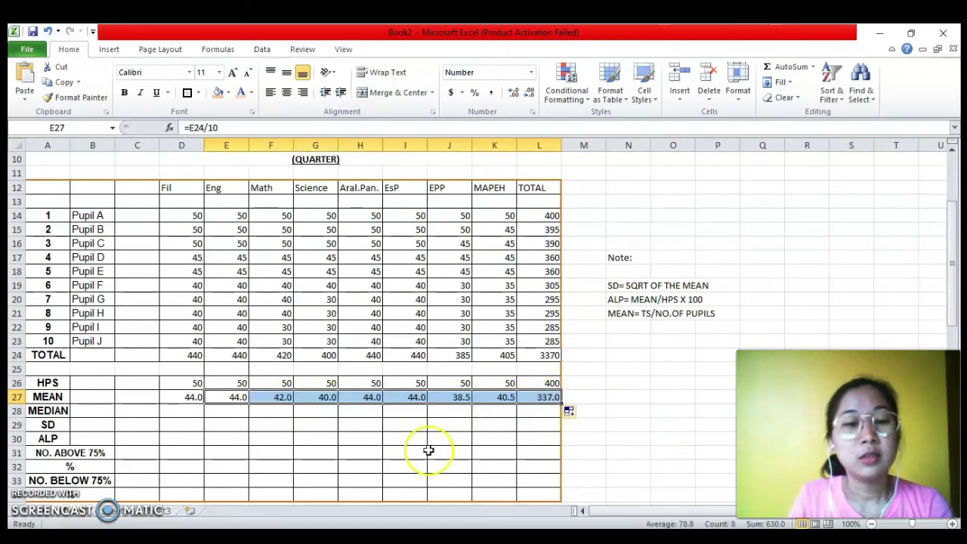
Change Pupil J's Fil score to 30 and Pupil I's Fil score to 20
{"action": "left_click", "coordinate": [187, 410]}
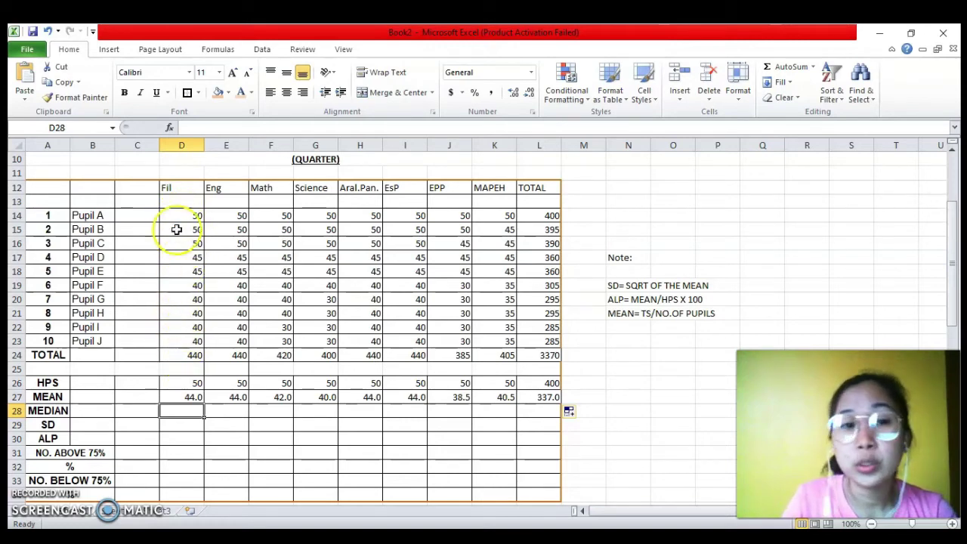
{"action": "left_click", "coordinate": [186, 341]}
{"action": "type", "text": "3"}
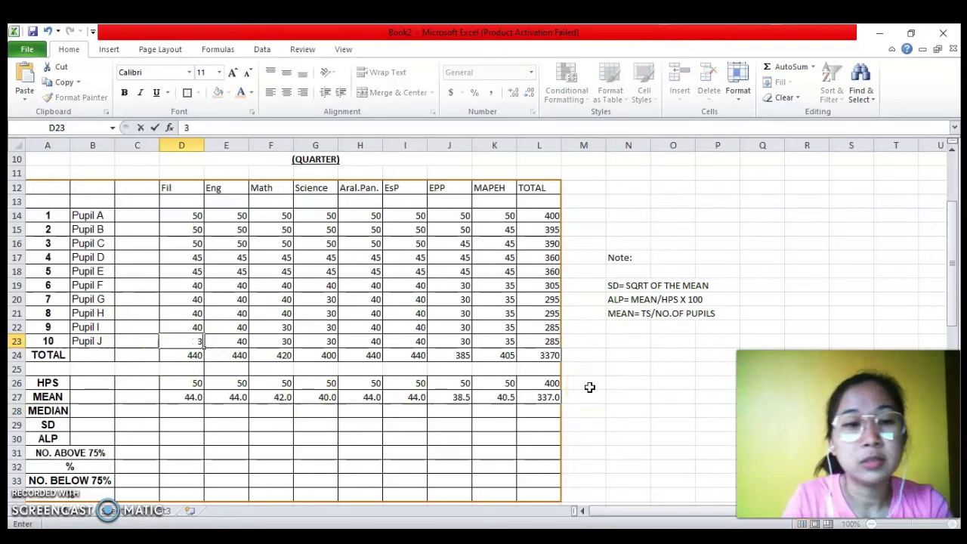
{"action": "key", "text": "Return"}
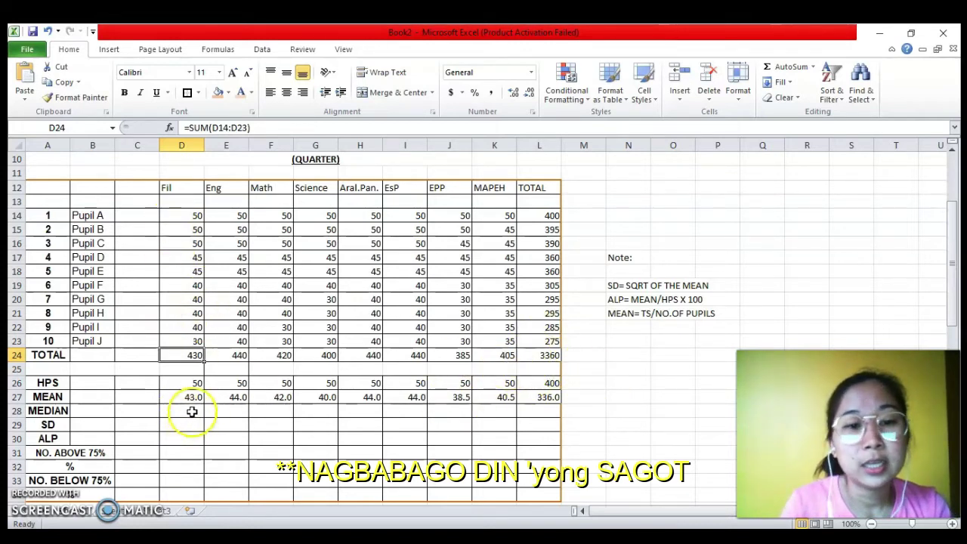
{"action": "left_click", "coordinate": [192, 327]}
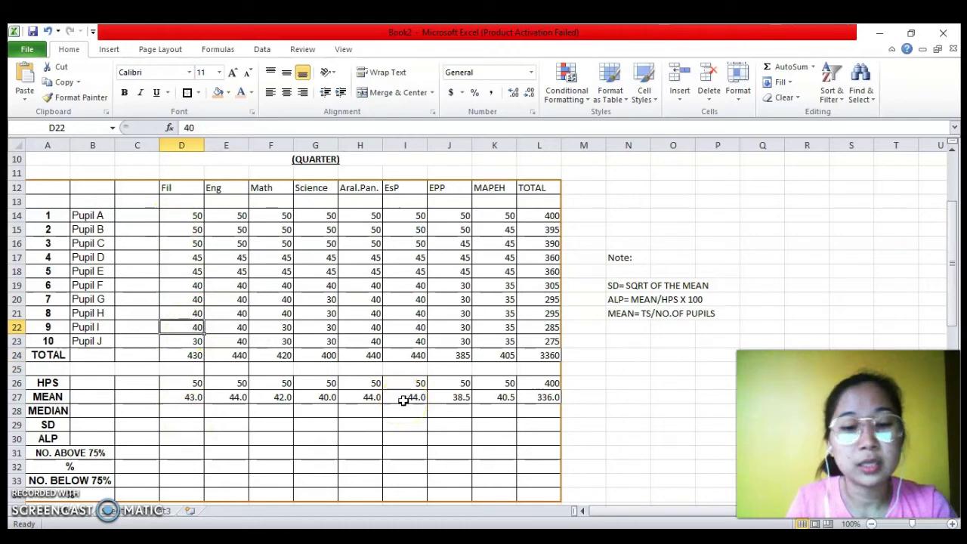
{"action": "type", "text": "20"}
{"action": "key", "text": "Tab"}
{"action": "key", "text": "Left"}
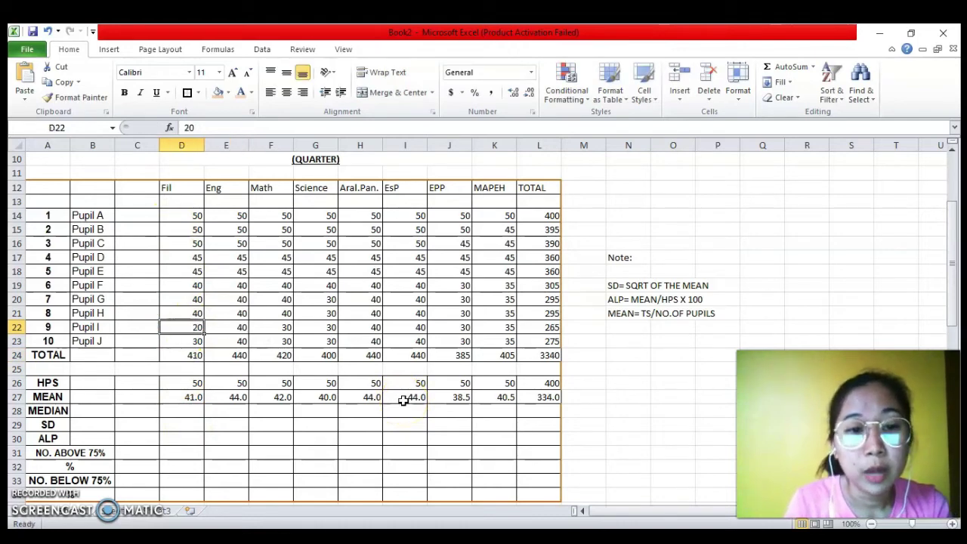
{"action": "key", "text": "Down"}
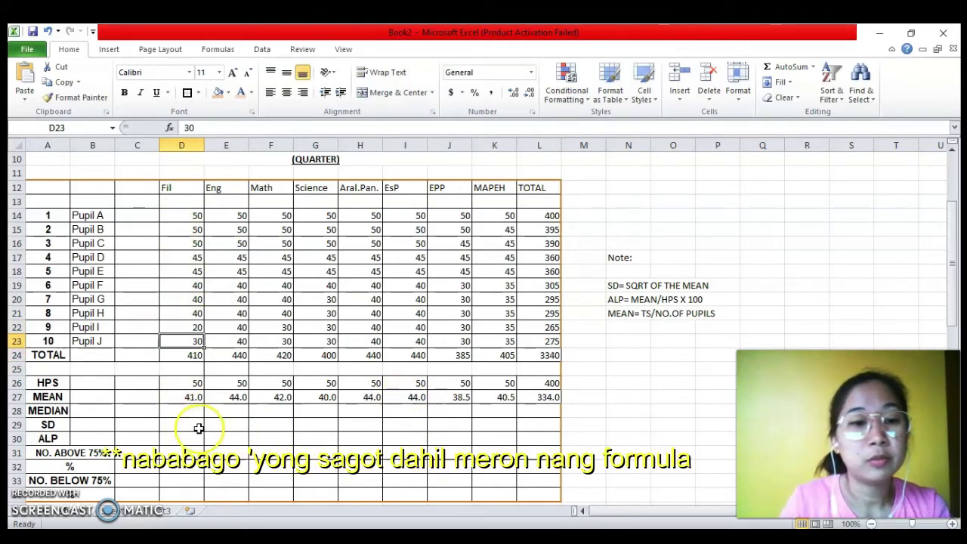
Compute the Fil median in D28 with the formula =(50+20)/2
{"action": "left_click", "coordinate": [188, 409]}
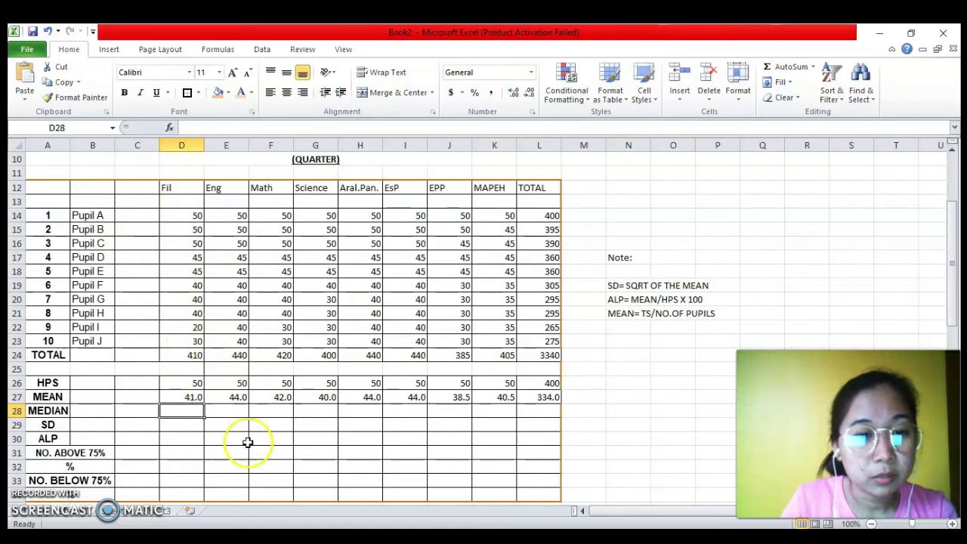
{"action": "type", "text": "="}
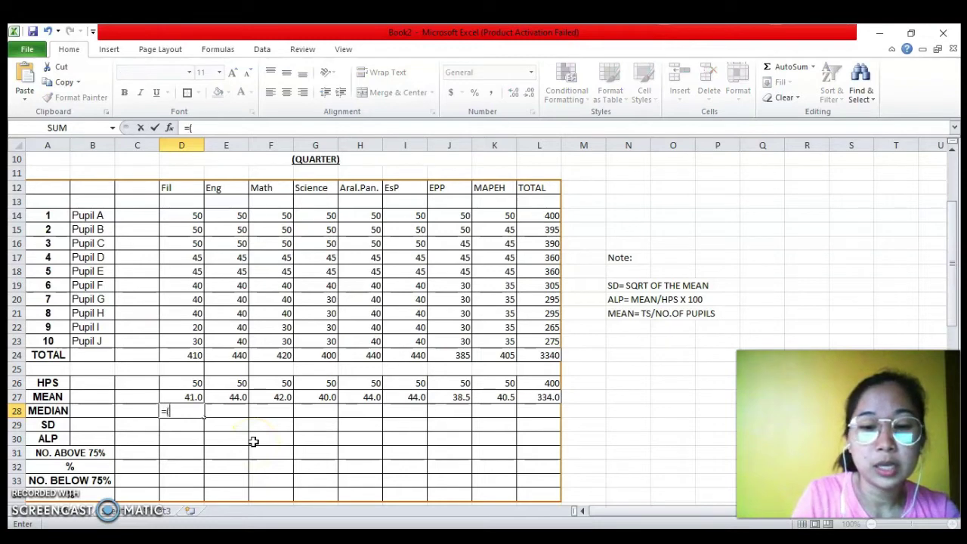
{"action": "type", "text": "(50+20"}
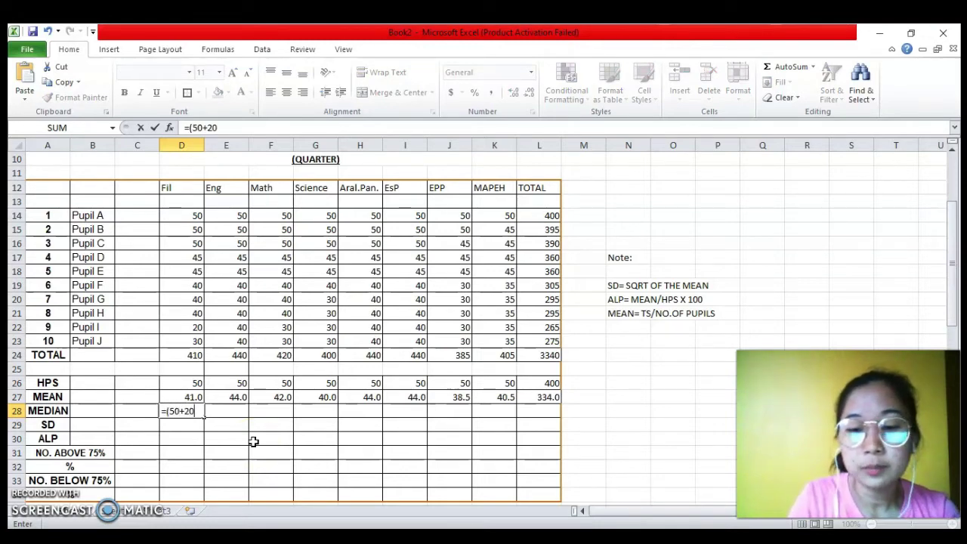
{"action": "type", "text": ")"}
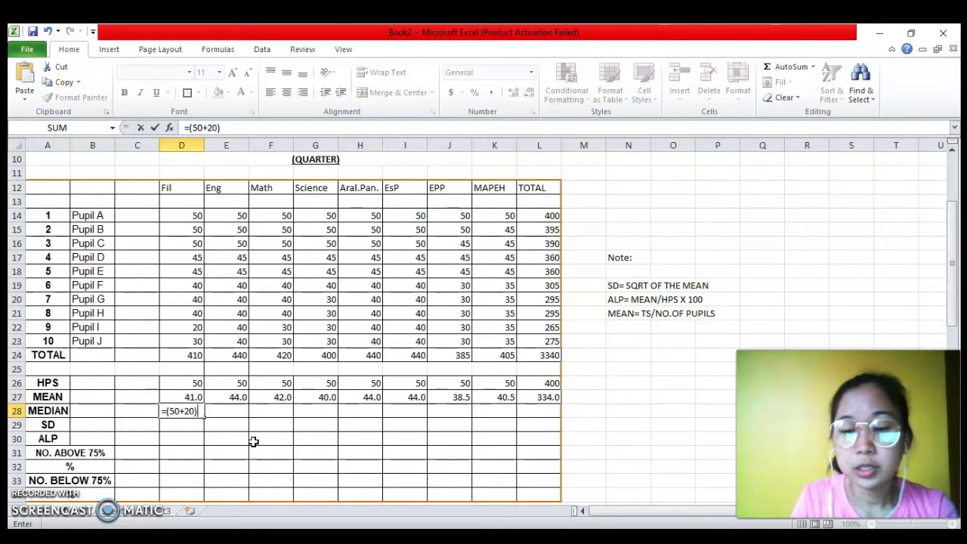
{"action": "type", "text": "/2"}
{"action": "key", "text": "Return"}
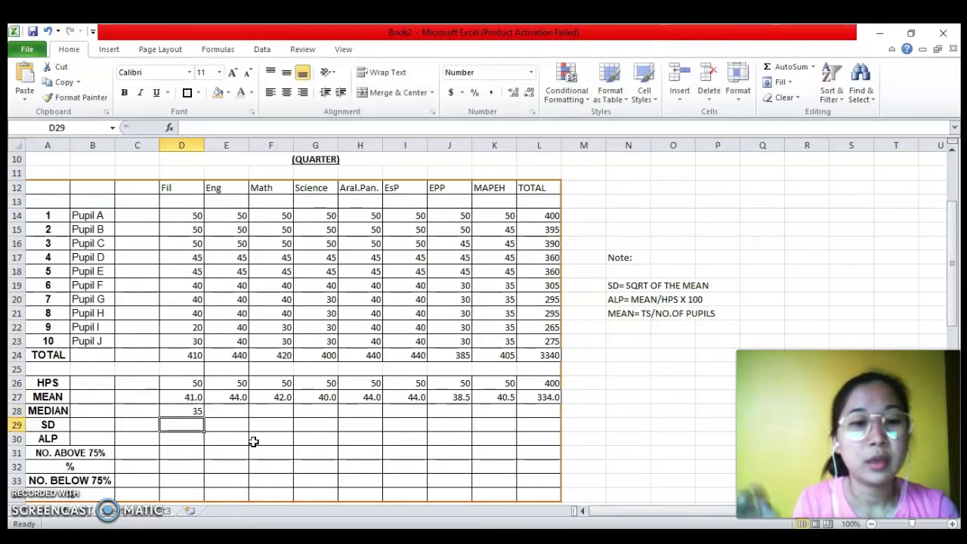
{"action": "key", "text": "Up"}
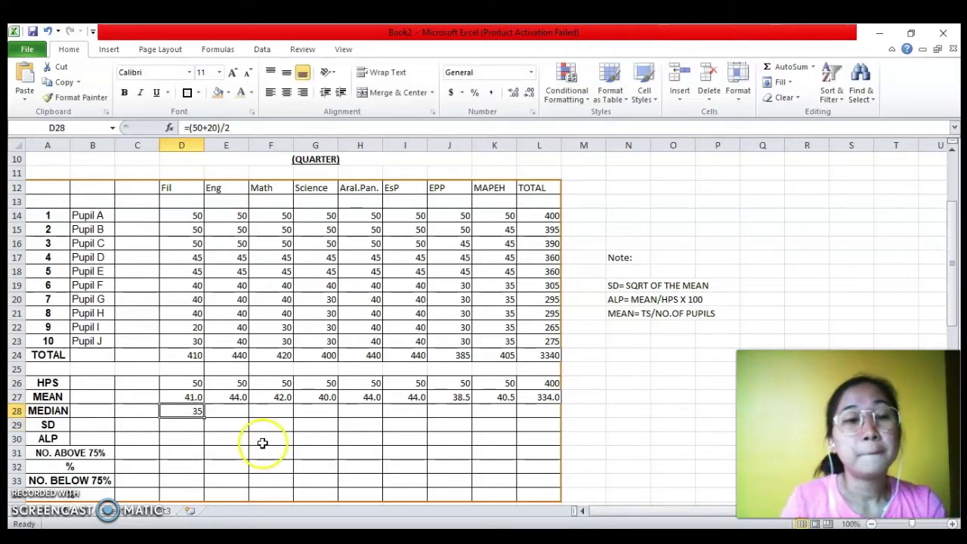
Enter the medians 45 for Eng, 40 for Math and 40 for Science in row 28
{"action": "left_click", "coordinate": [223, 411]}
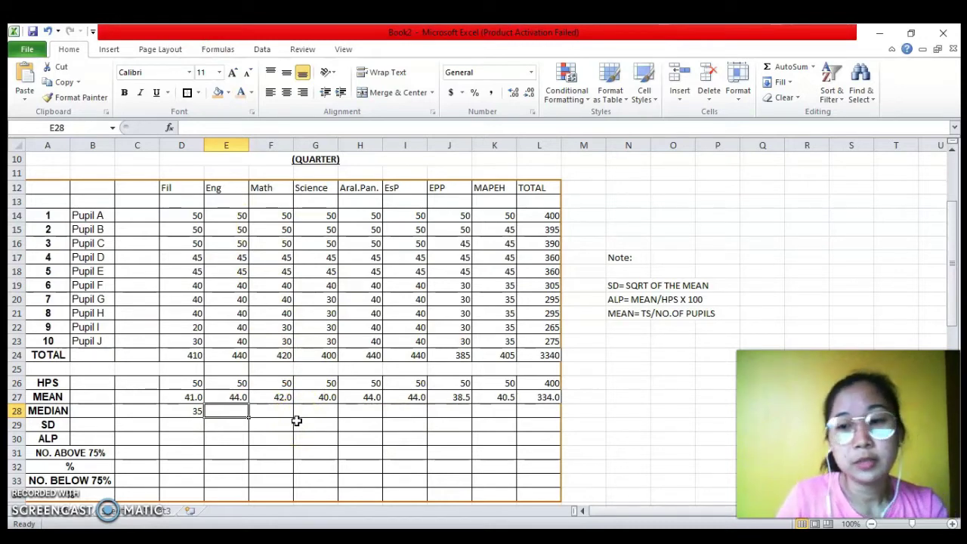
{"action": "type", "text": "45"}
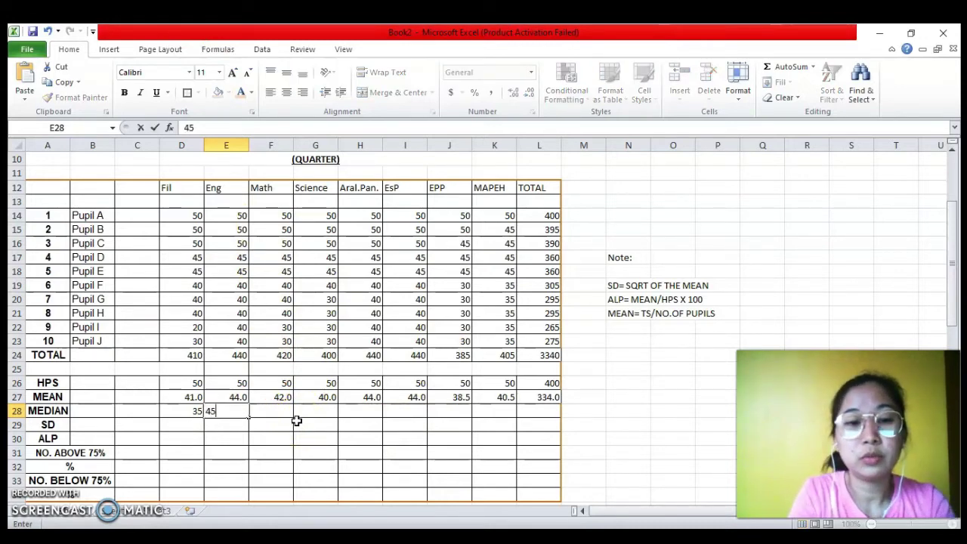
{"action": "key", "text": "Tab"}
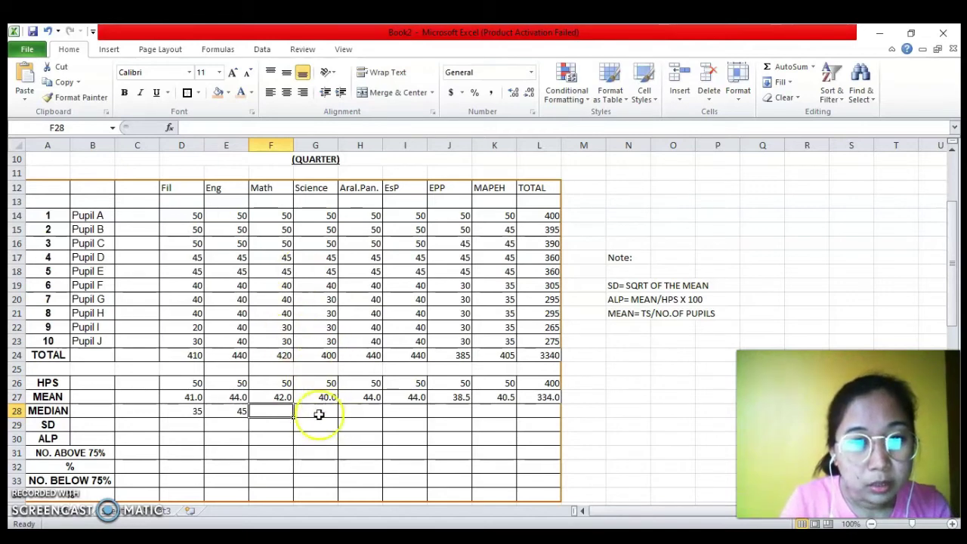
{"action": "type", "text": "40"}
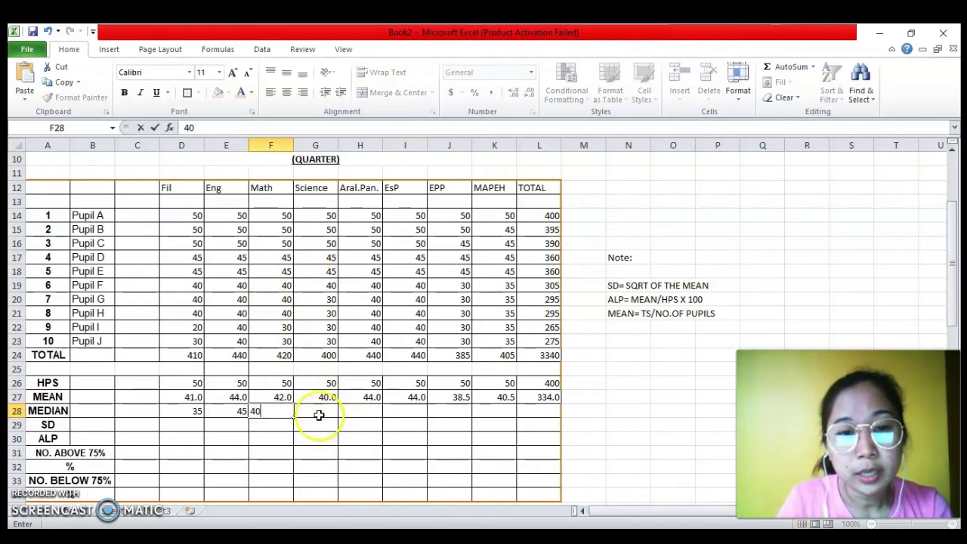
{"action": "left_click", "coordinate": [318, 410]}
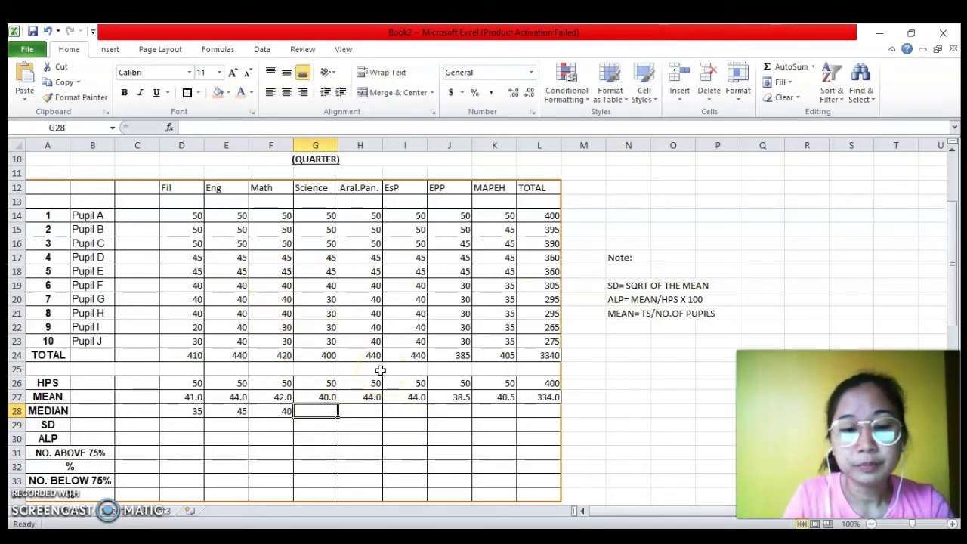
{"action": "type", "text": "40"}
{"action": "key", "text": "Tab"}
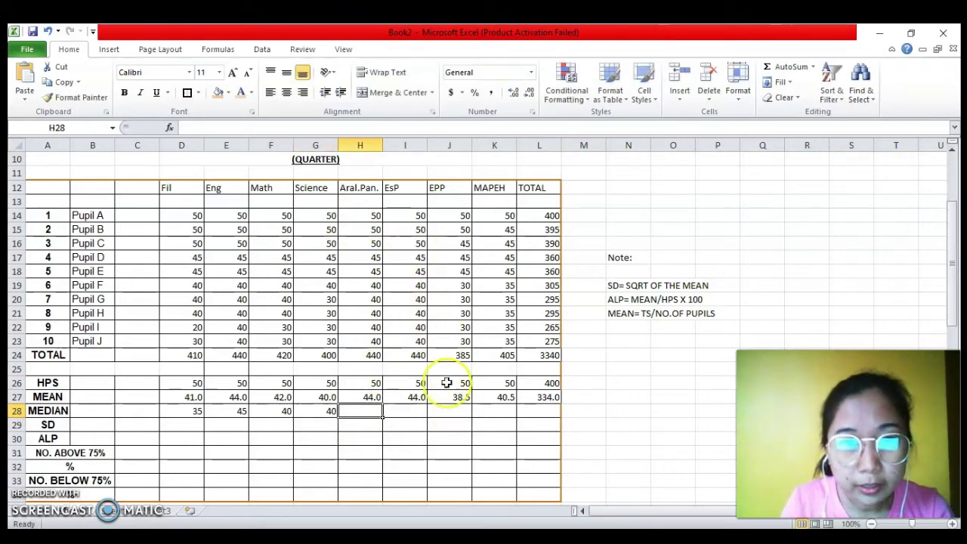
Enter the medians 45 for Aral.Pan., 45 for EsP and 40 for EPP in row 28
{"action": "type", "text": "45"}
{"action": "key", "text": "Tab"}
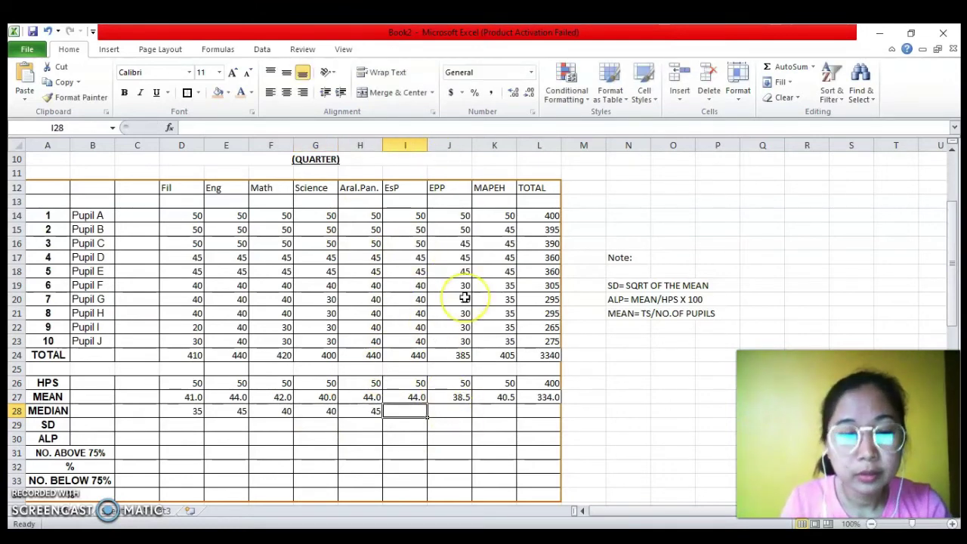
{"action": "type", "text": "45"}
{"action": "key", "text": "Tab"}
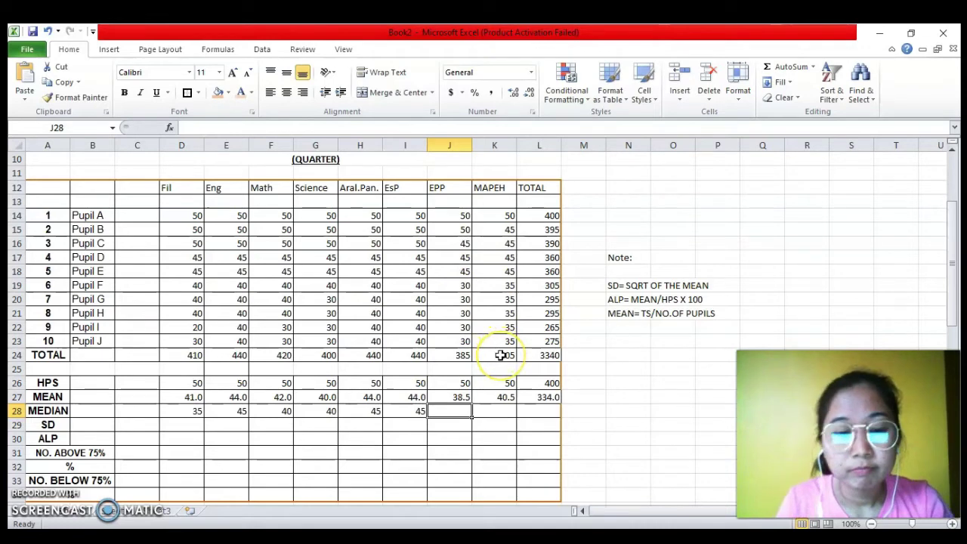
{"action": "type", "text": "40"}
{"action": "key", "text": "Tab"}
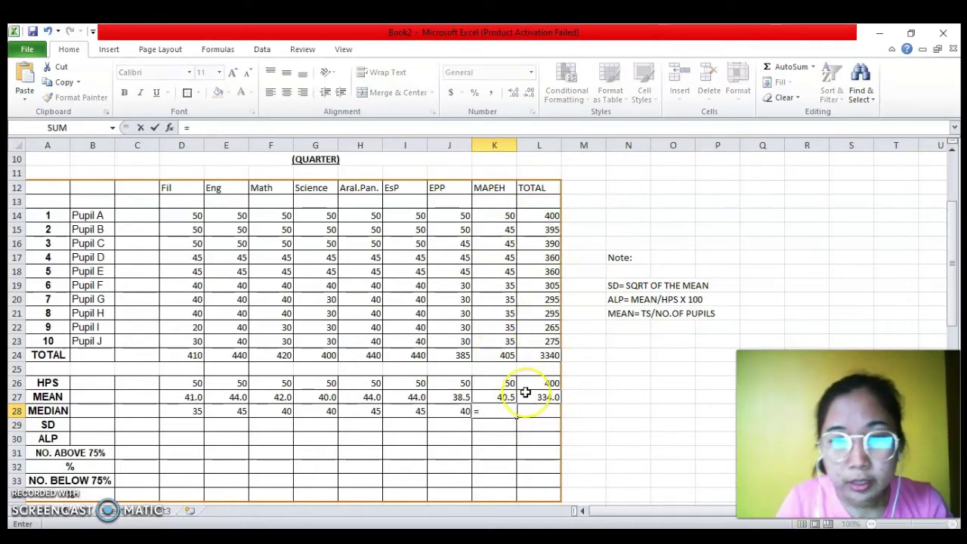
Compute the MAPEH median in K28 with the formula =(50+K23)/2
{"action": "type", "text": "=(50+"}
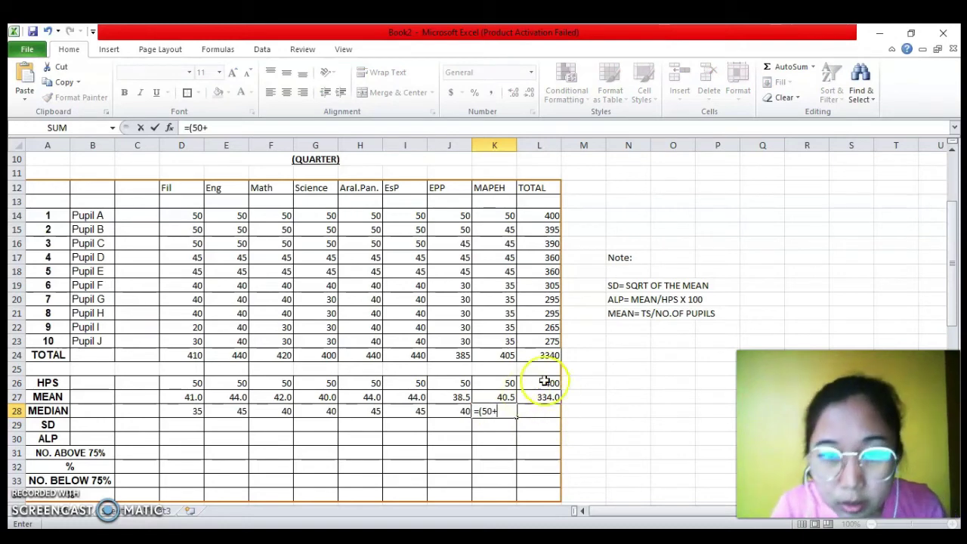
{"action": "left_click", "coordinate": [503, 340]}
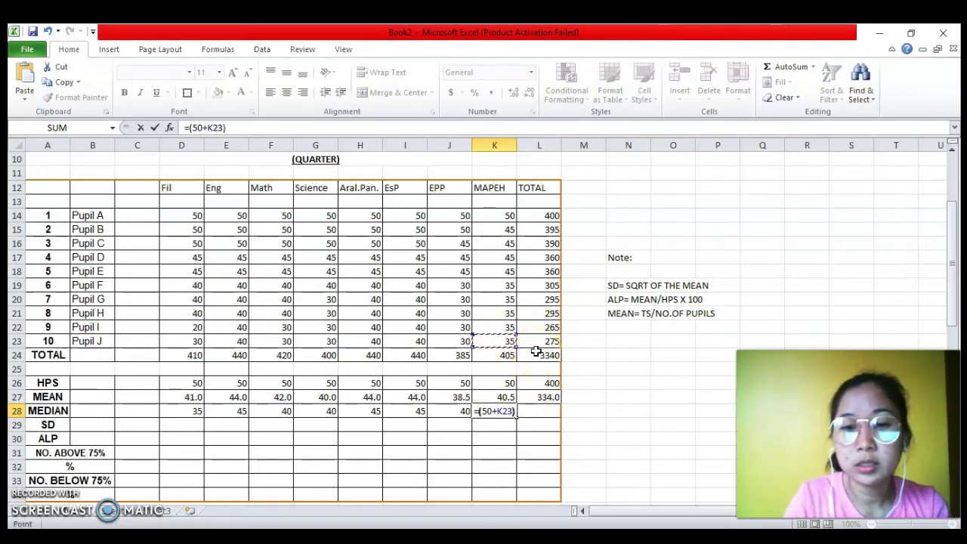
{"action": "type", "text": ")/"}
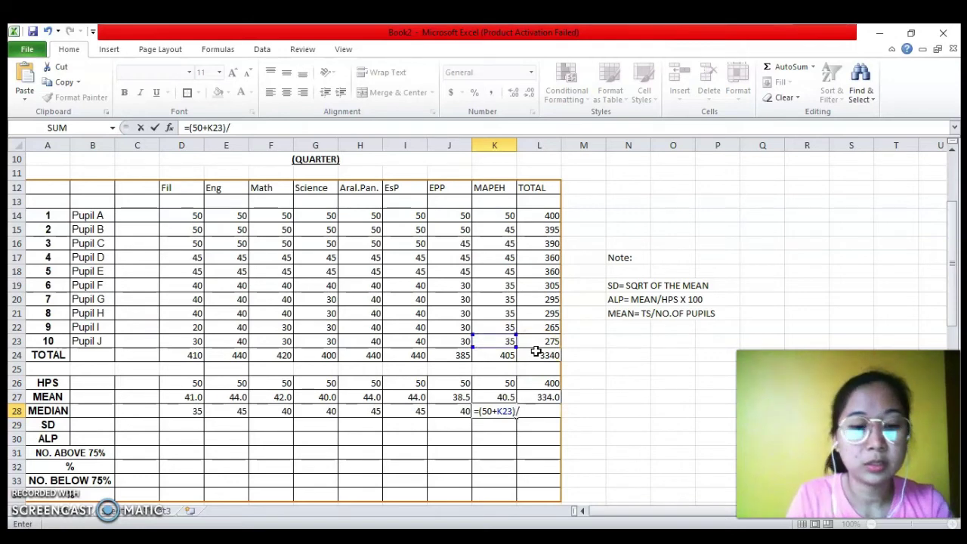
{"action": "type", "text": "2"}
{"action": "key", "text": "Return"}
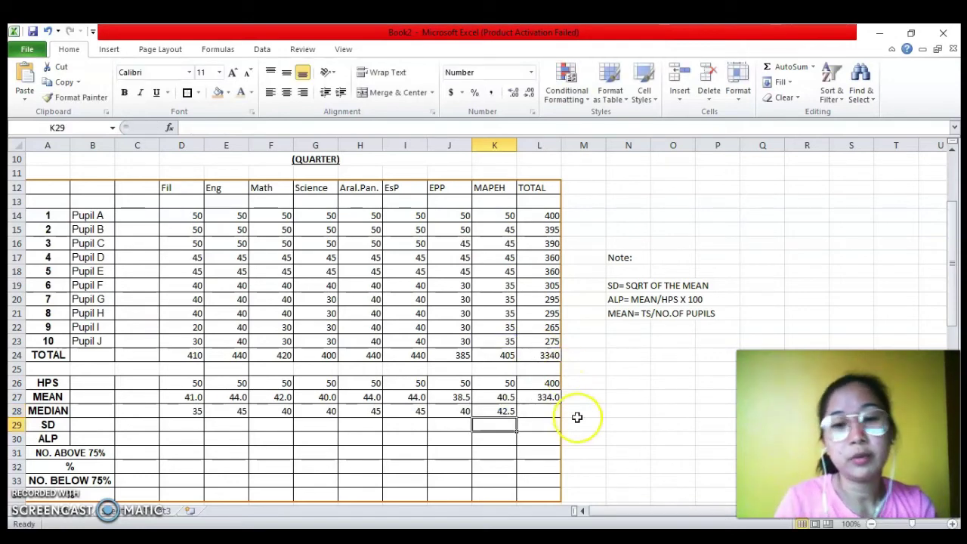
Compute the TOTAL column's median in L28 with the formula =(L14+L22)/2
{"action": "left_click", "coordinate": [539, 411]}
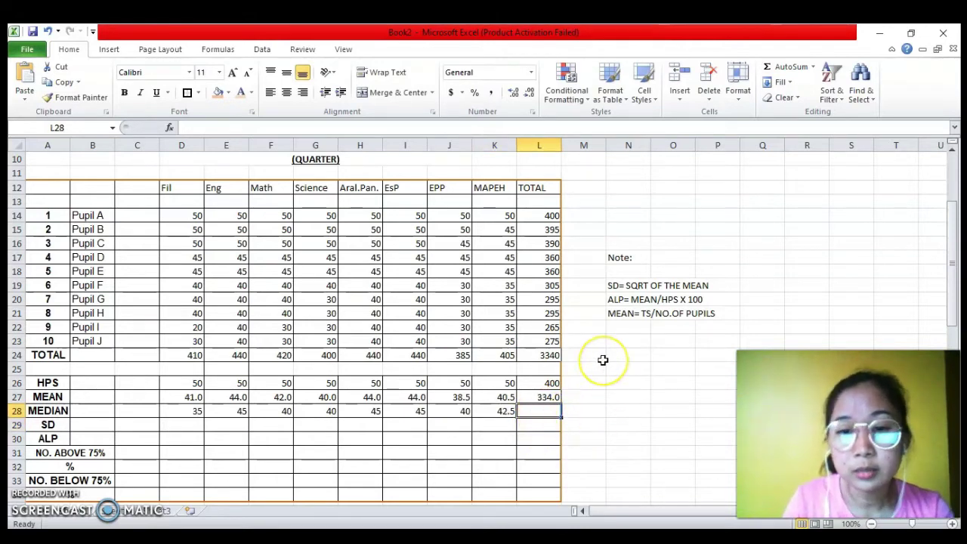
{"action": "type", "text": "="}
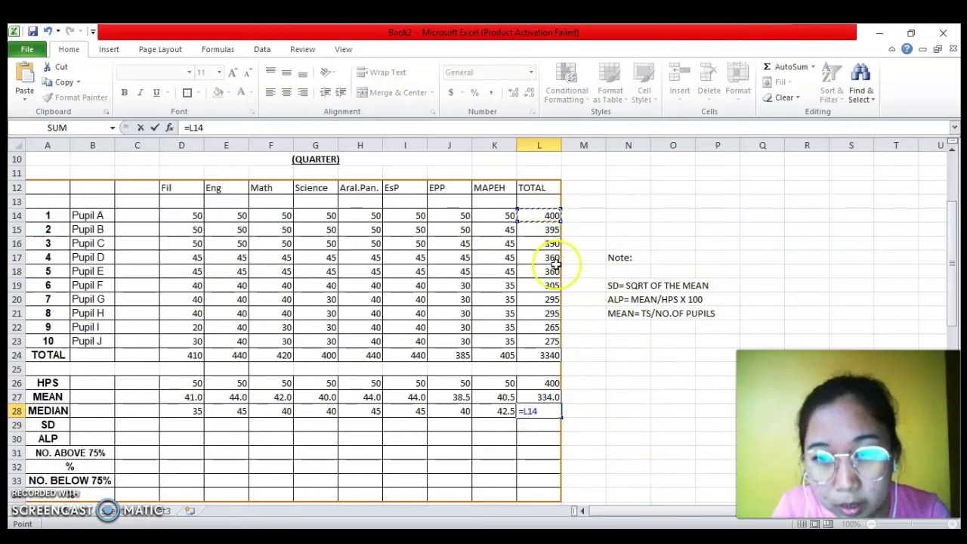
{"action": "left_click", "coordinate": [547, 325]}
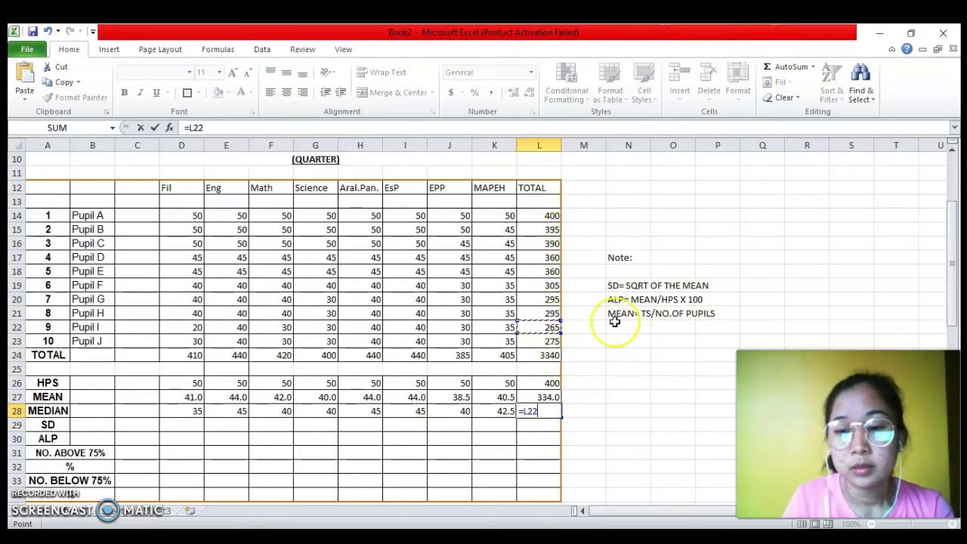
{"action": "key", "text": "BackSpace"}
{"action": "key", "text": "BackSpace"}
{"action": "key", "text": "BackSpace"}
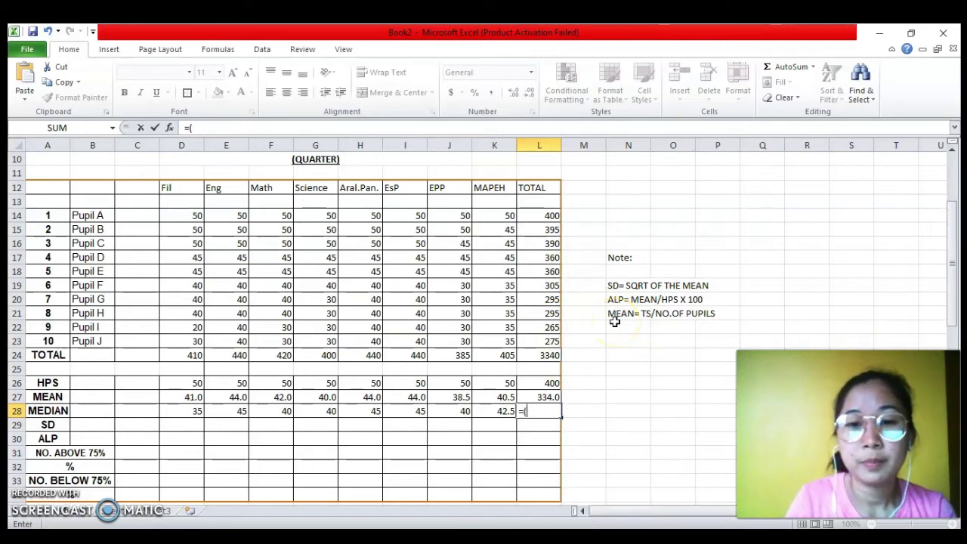
{"action": "left_click", "coordinate": [551, 216]}
{"action": "type", "text": "+"}
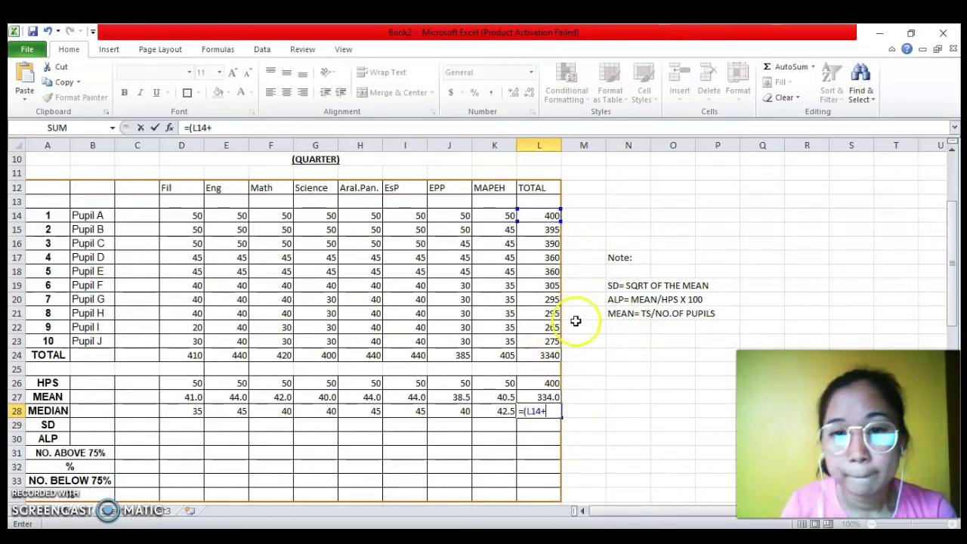
{"action": "left_click", "coordinate": [547, 327]}
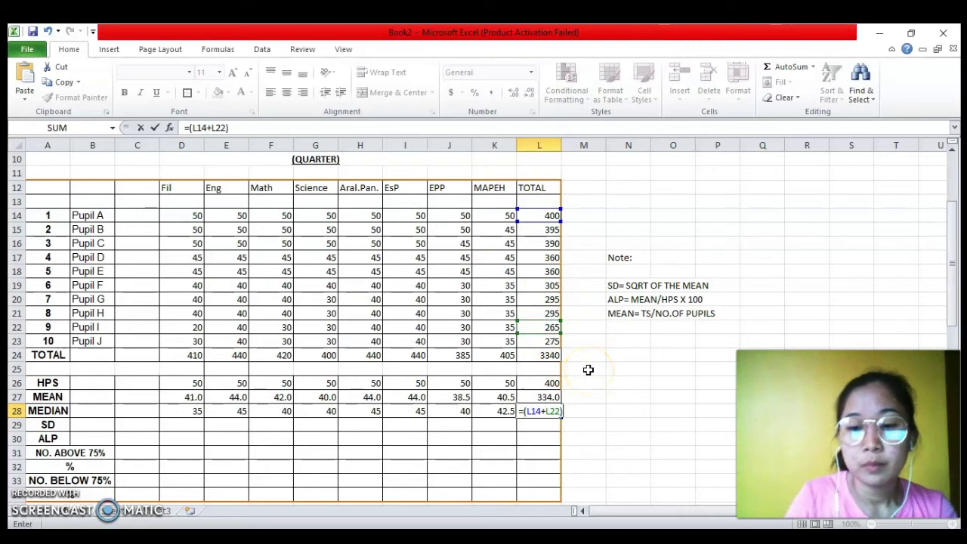
{"action": "type", "text": ")/2"}
{"action": "key", "text": "Return"}
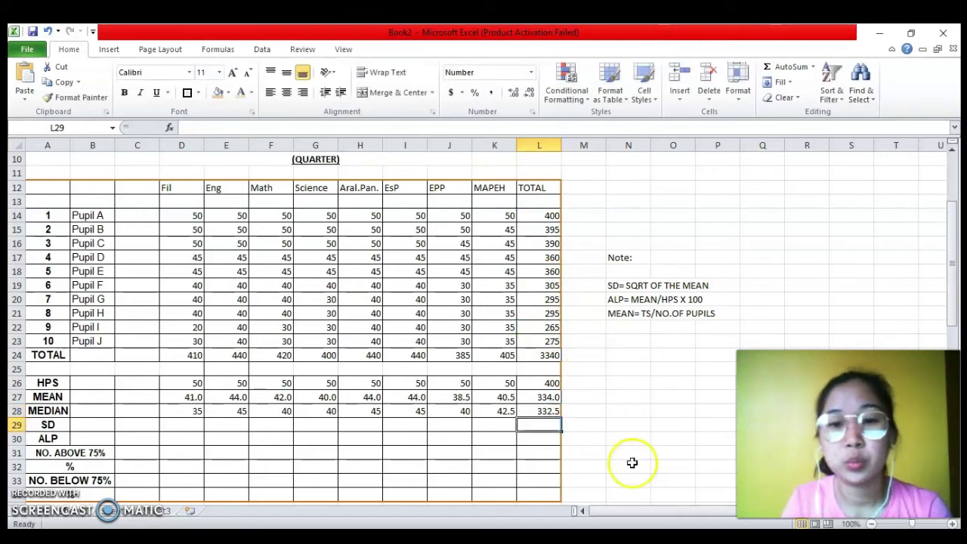
Compute the Fil SD in D29 as the square root of its mean with =SQRT(D27)
{"action": "left_click", "coordinate": [195, 429]}
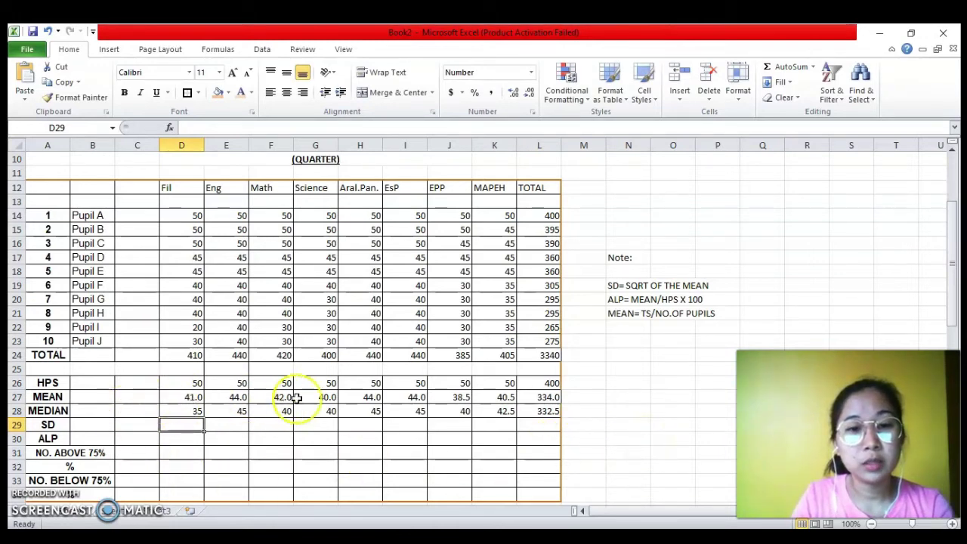
{"action": "left_click", "coordinate": [17, 396]}
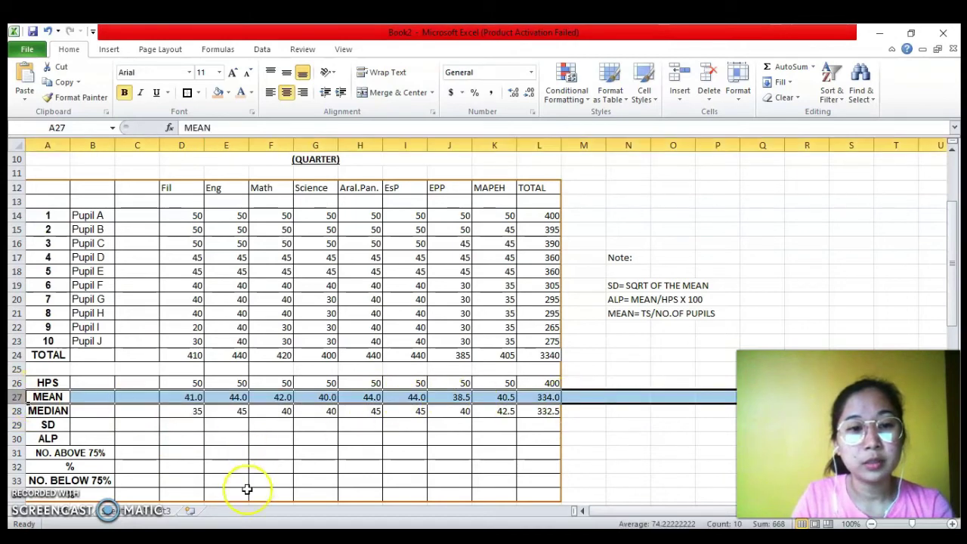
{"action": "left_click", "coordinate": [176, 424]}
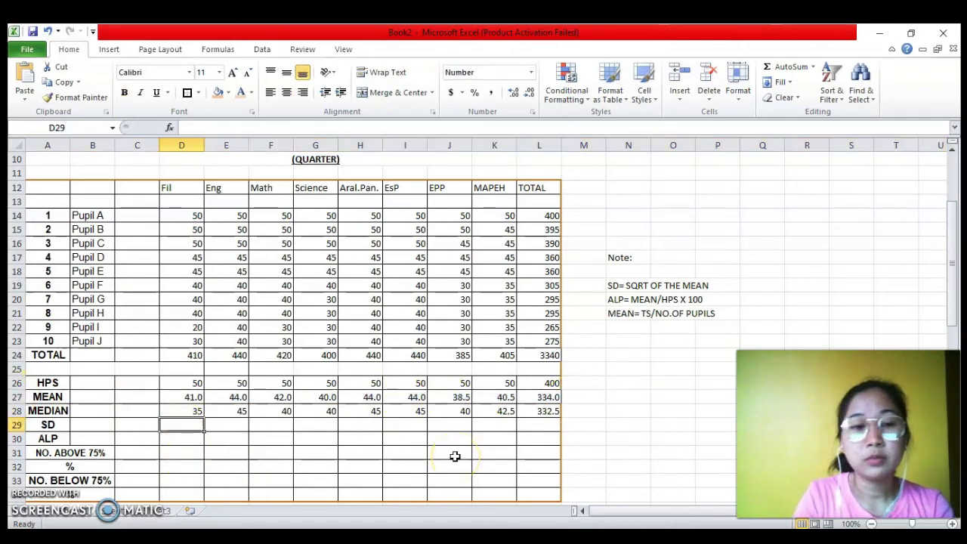
{"action": "type", "text": "="}
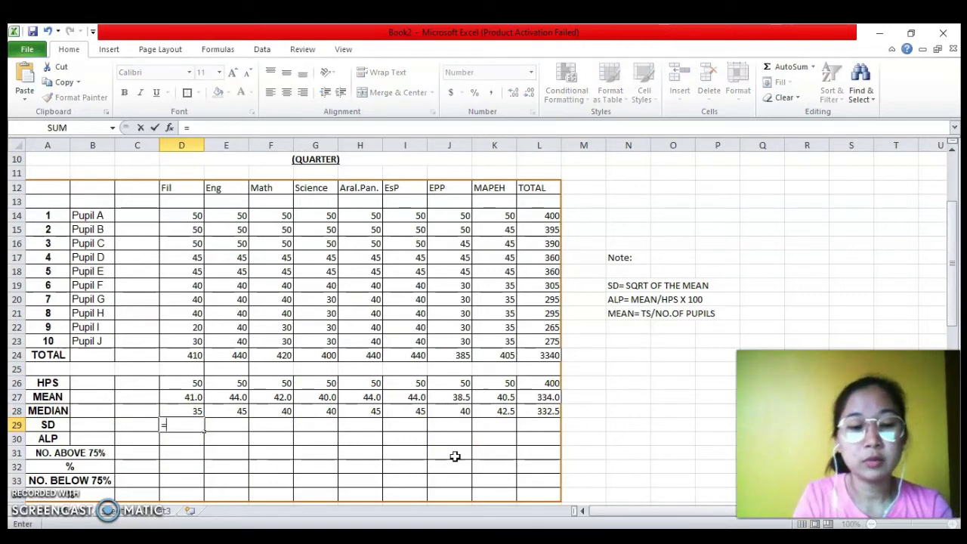
{"action": "type", "text": "SQRT"}
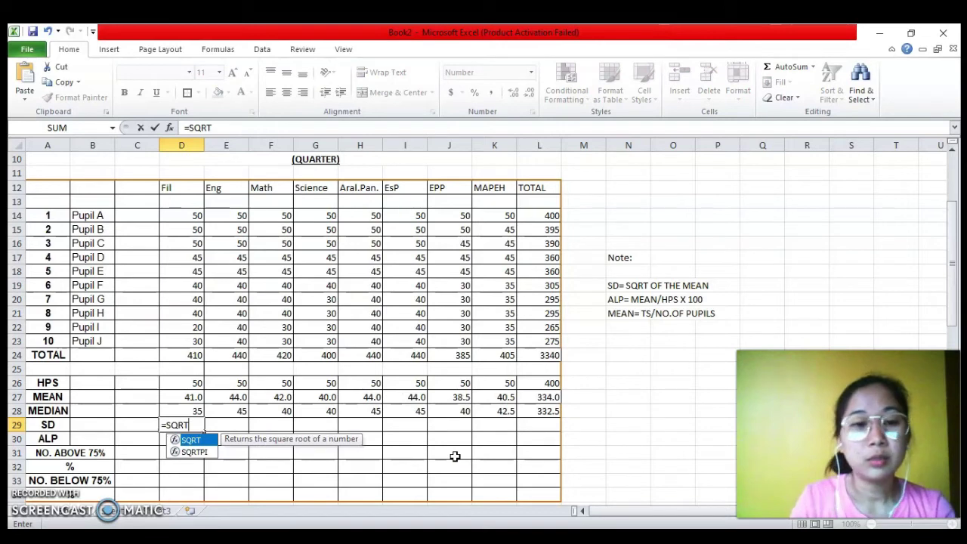
{"action": "double_click", "coordinate": [194, 440]}
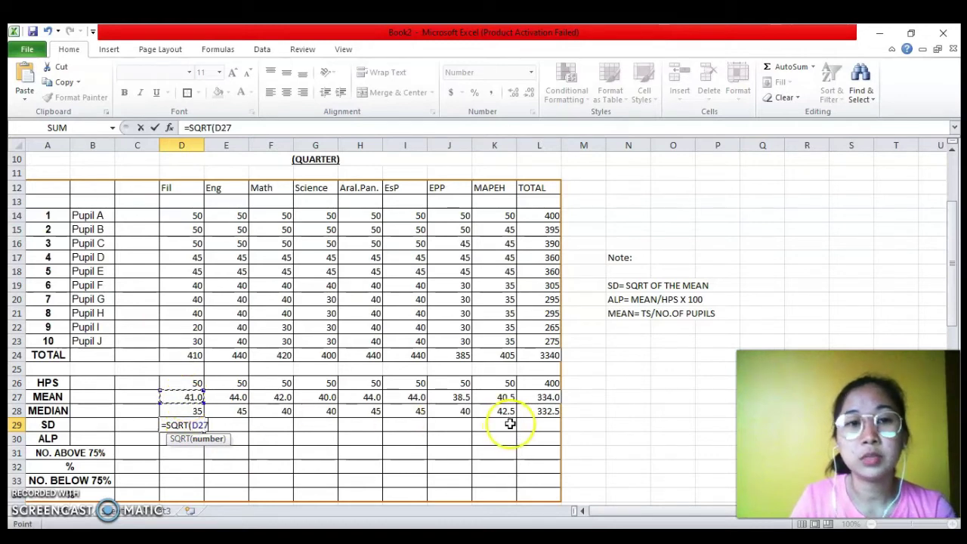
{"action": "left_click", "coordinate": [237, 127]}
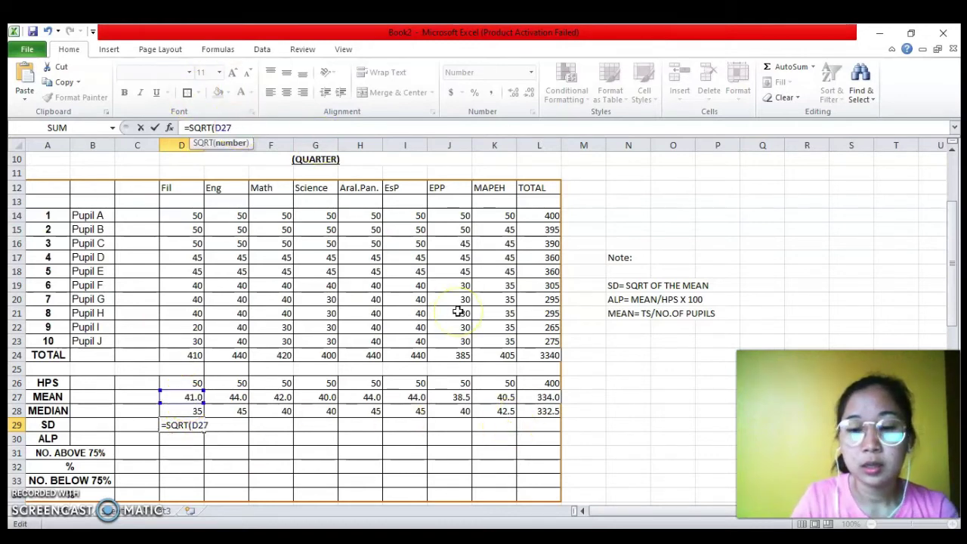
{"action": "type", "text": ")"}
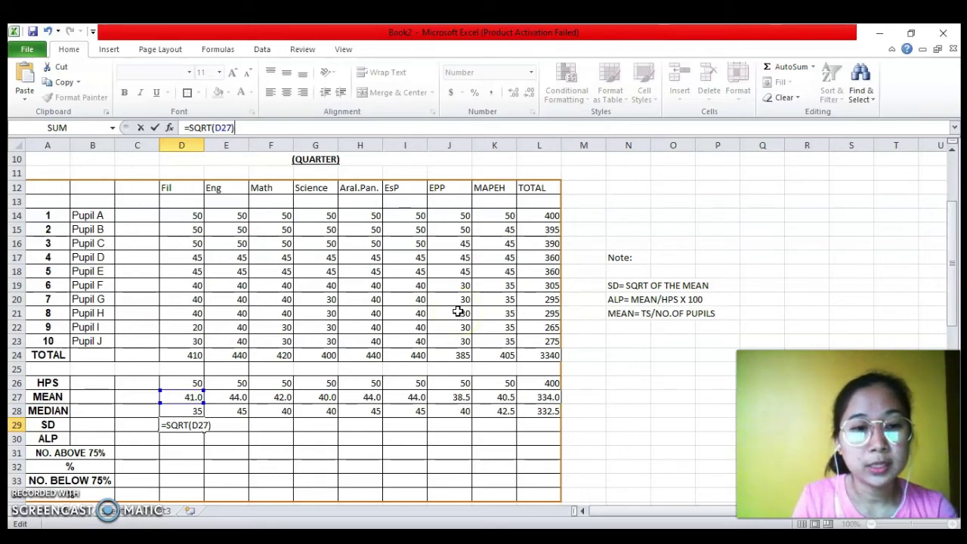
{"action": "key", "text": "ctrl+Return"}
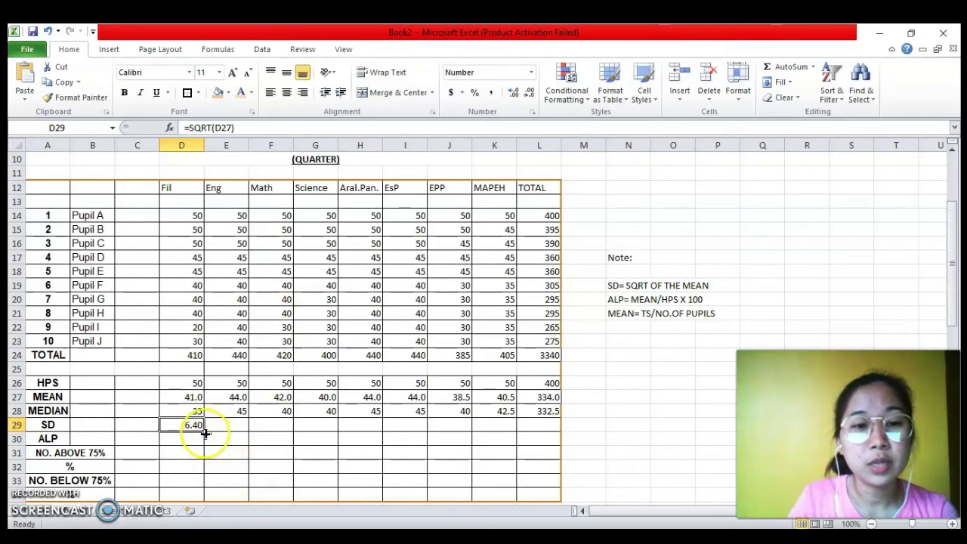
Fill the SD formula from D29 across row 29 through the TOTAL column
{"action": "left_click_drag", "start_coordinate": [204, 433], "coordinate": [544, 431]}
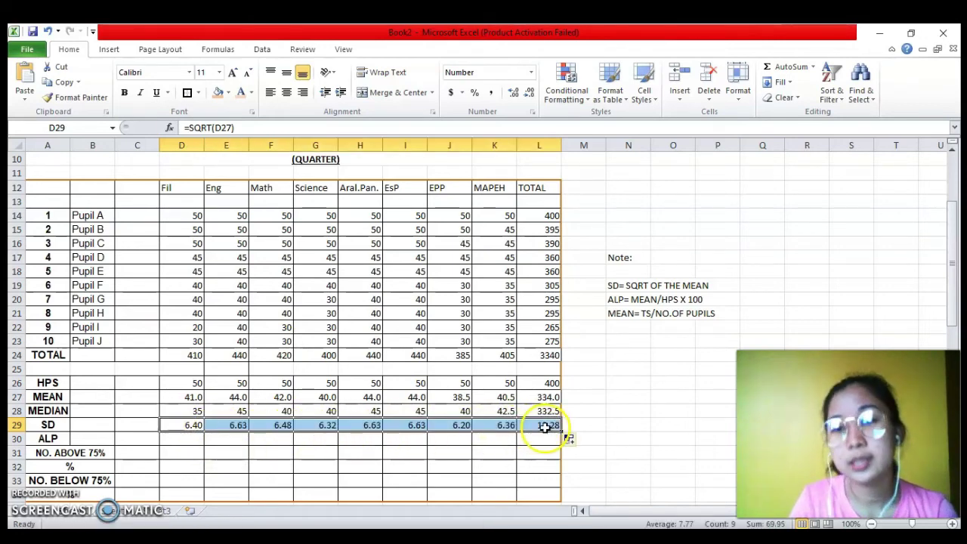
{"action": "left_click", "coordinate": [616, 465]}
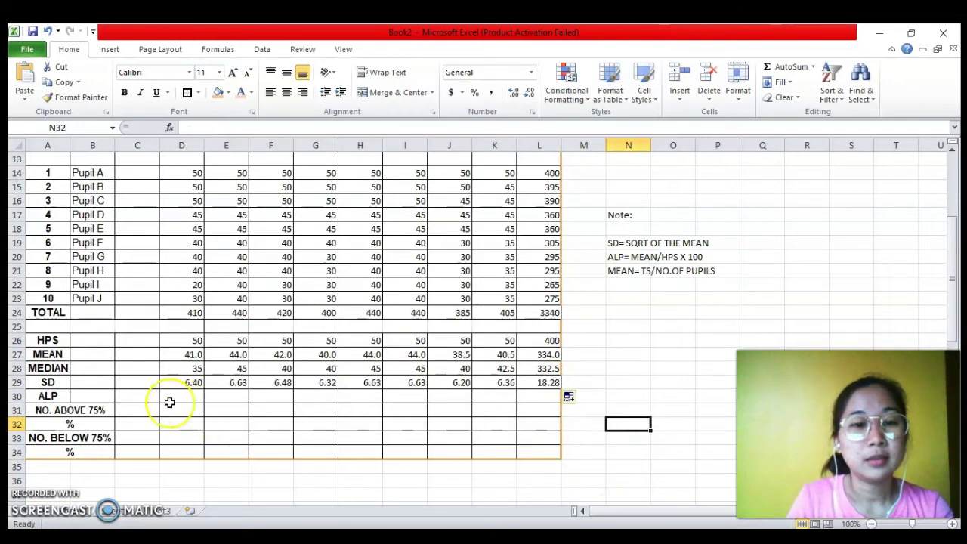
Compute the Fil ALP in D30 with the formula =(D27/D26)*100
{"action": "left_click", "coordinate": [190, 438]}
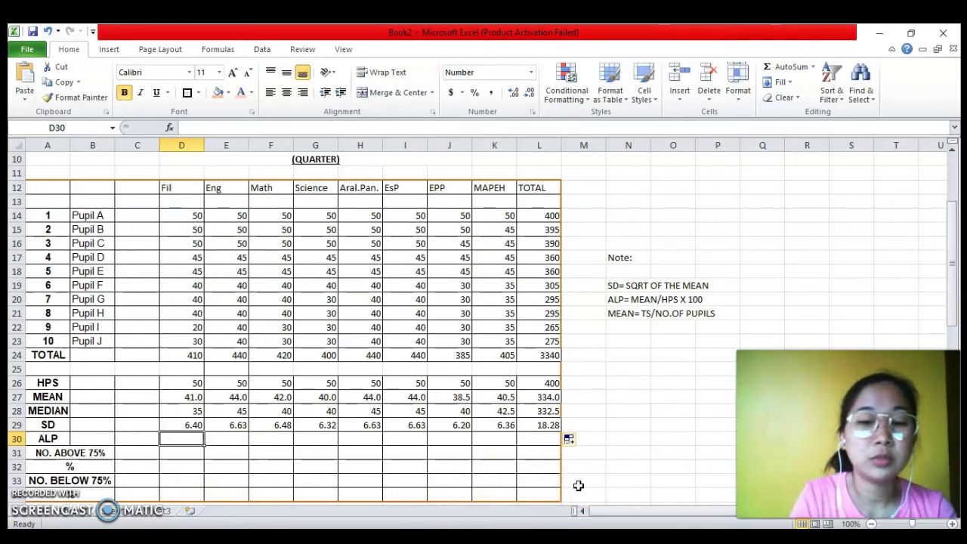
{"action": "type", "text": "="}
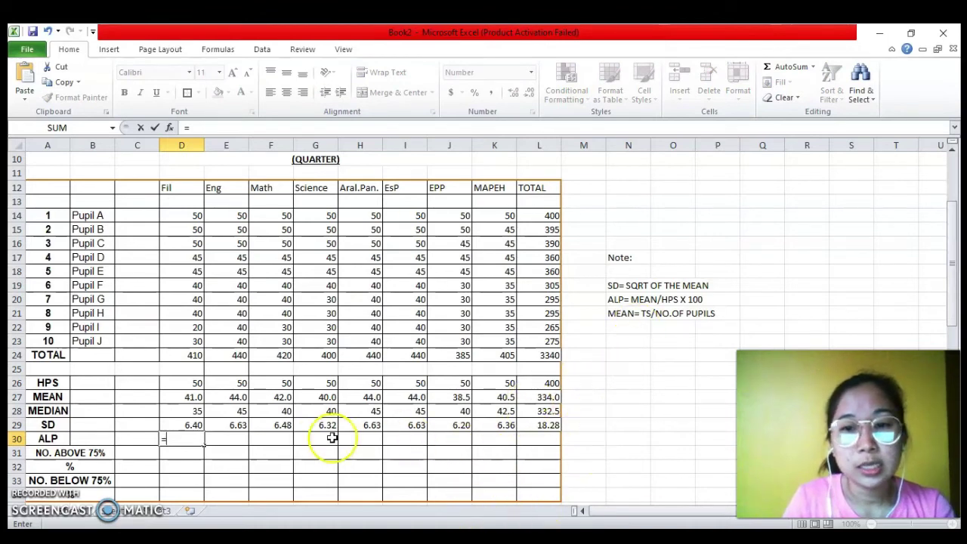
{"action": "left_click", "coordinate": [185, 396]}
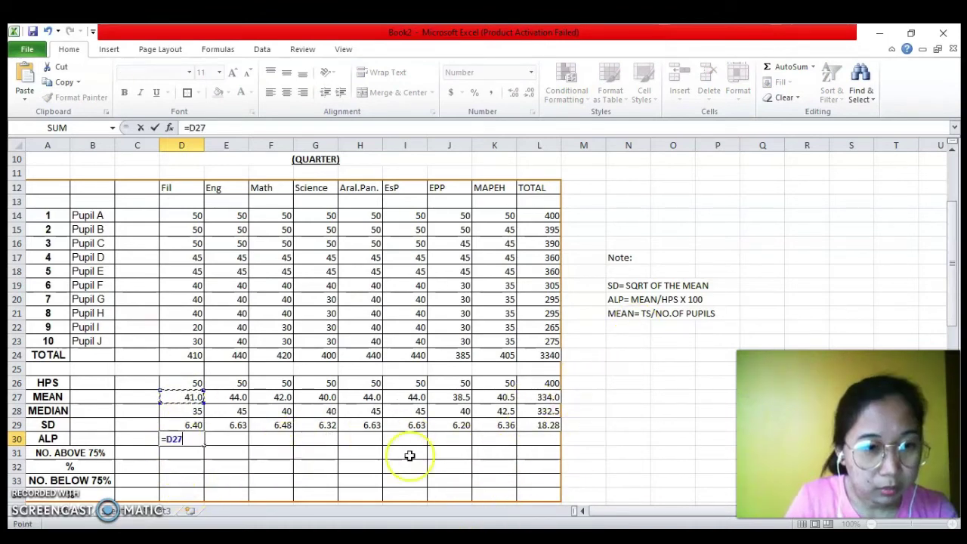
{"action": "left_click", "coordinate": [187, 127]}
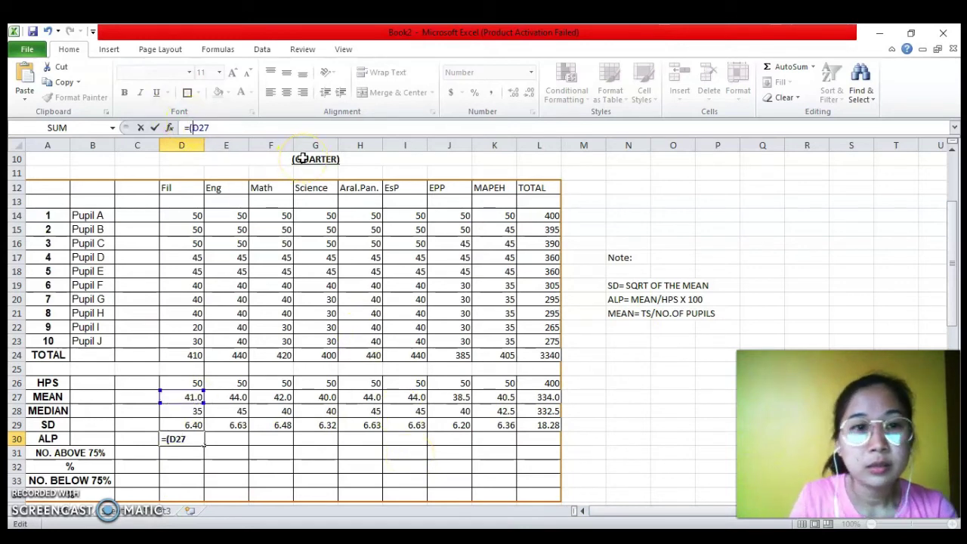
{"action": "key", "text": "End"}
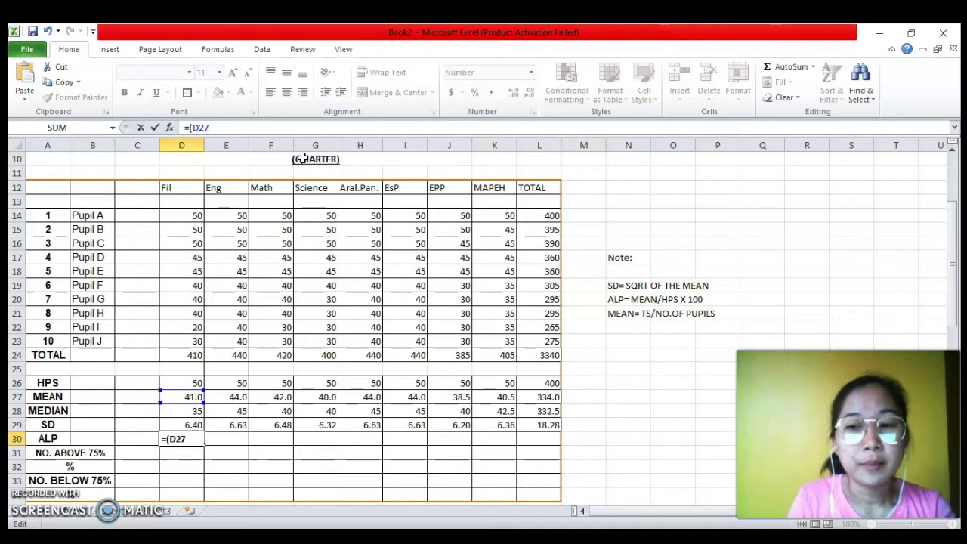
{"action": "left_click", "coordinate": [47, 31]}
{"action": "key", "text": "Escape"}
{"action": "type", "text": "="}
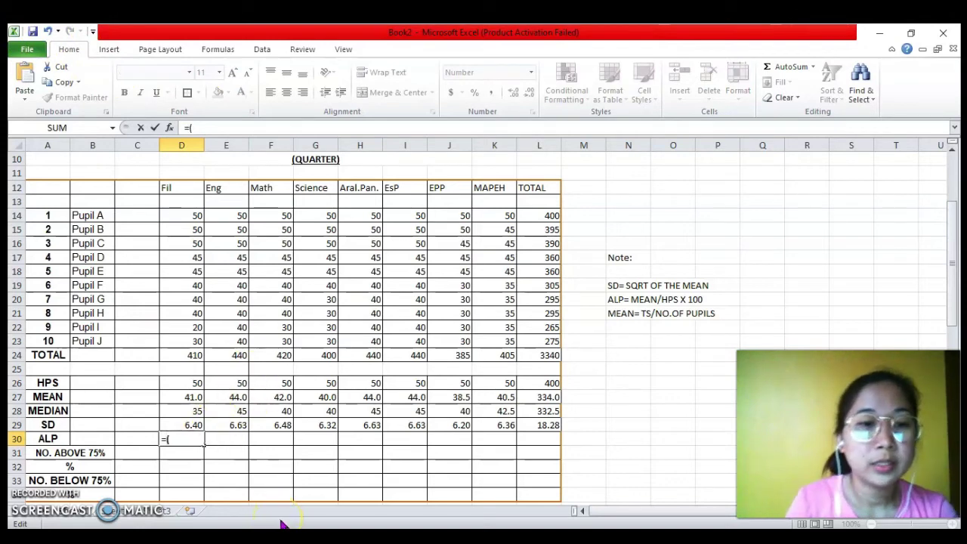
{"action": "type", "text": "("}
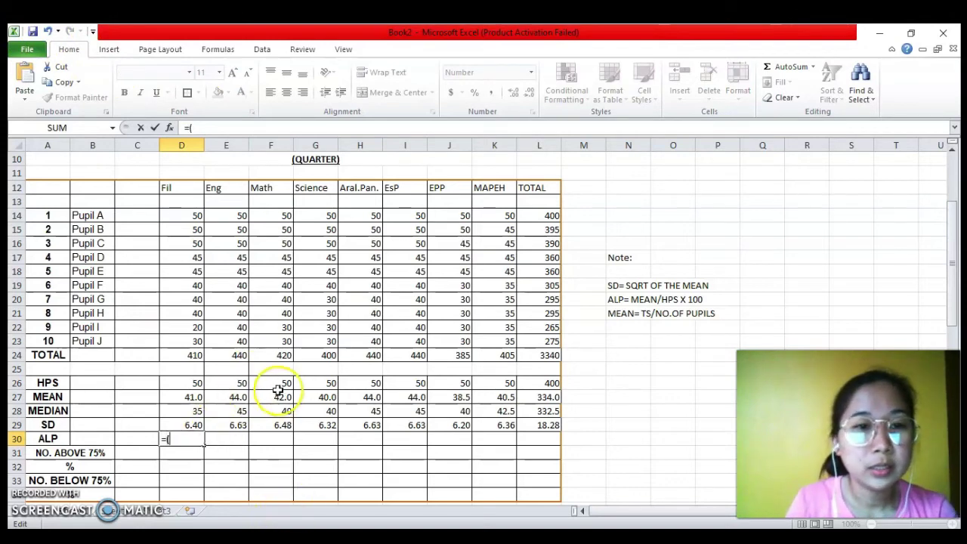
{"action": "left_click", "coordinate": [190, 397]}
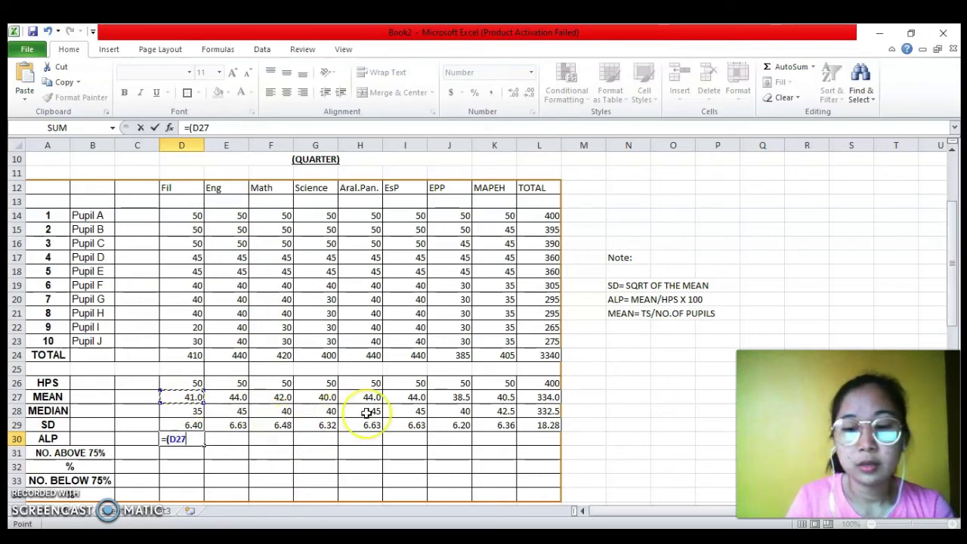
{"action": "left_click", "coordinate": [191, 382]}
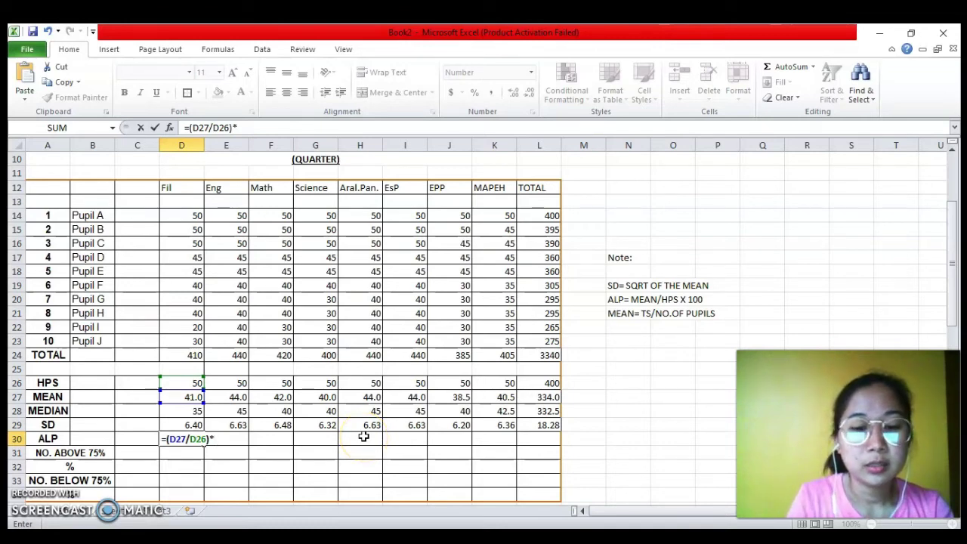
{"action": "key", "text": "Return"}
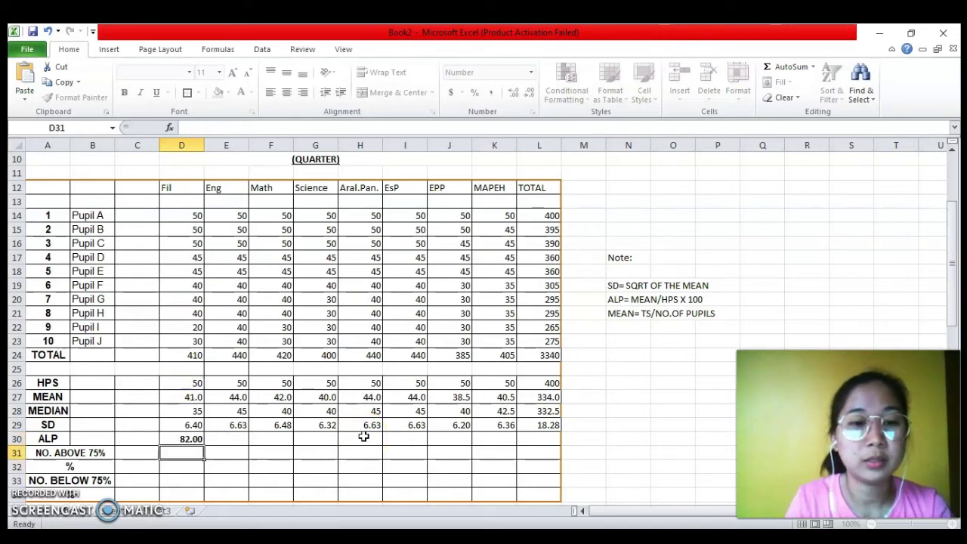
Fill the ALP formula from D30 across row 30 through the TOTAL column
{"action": "left_click", "coordinate": [184, 437]}
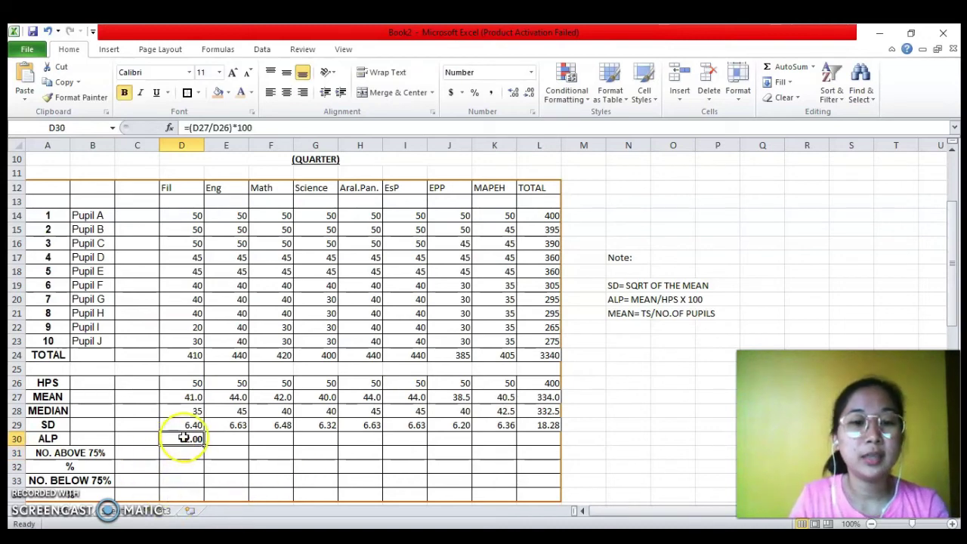
{"action": "left_click", "coordinate": [227, 441]}
{"action": "left_click", "coordinate": [190, 443]}
{"action": "left_click_drag", "start_coordinate": [204, 444], "coordinate": [555, 448]}
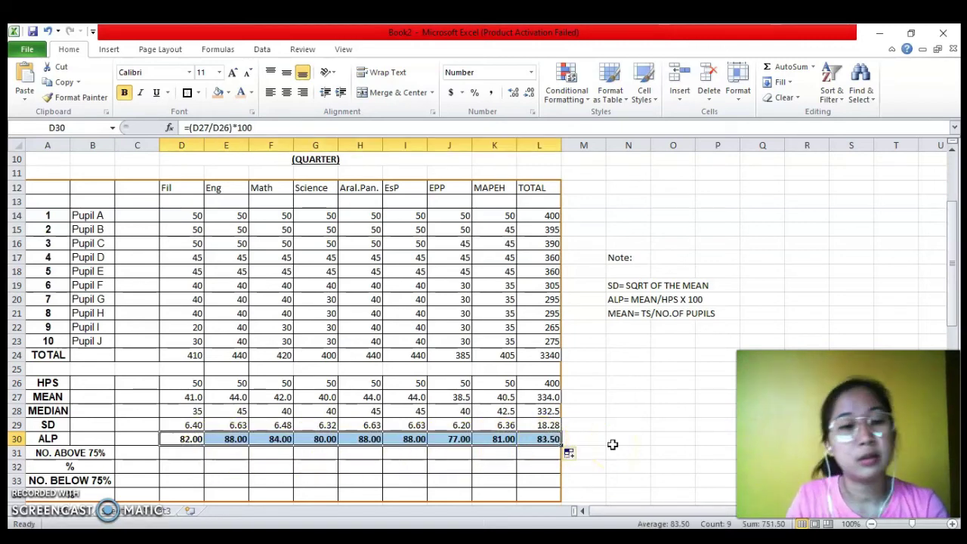
Enter the number of pupils above 75% in row 31: 8 for Fil and 10 for Eng
{"action": "scroll", "coordinate": [612, 445], "scroll_direction": "down", "scroll_amount": 1}
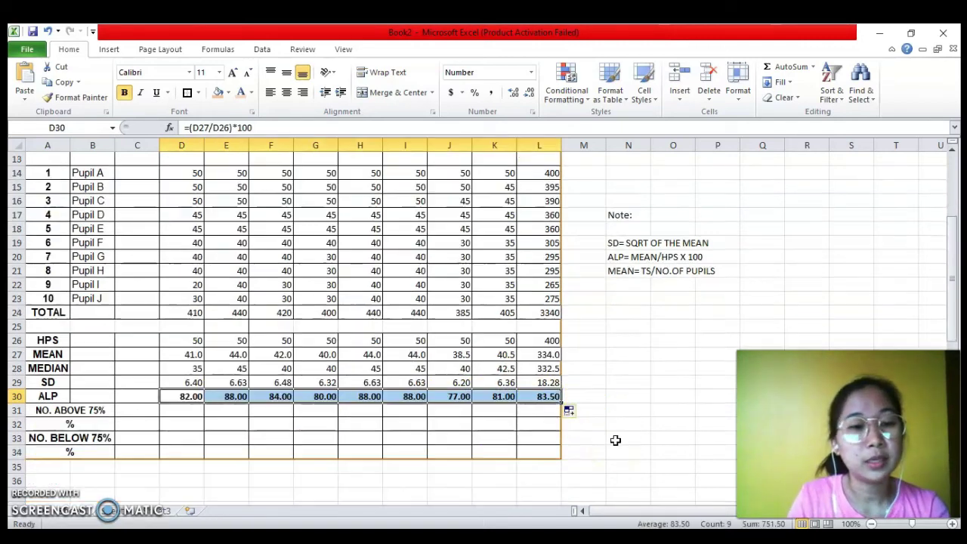
{"action": "scroll", "coordinate": [196, 460], "scroll_direction": "up", "scroll_amount": 1}
{"action": "left_click", "coordinate": [178, 454]}
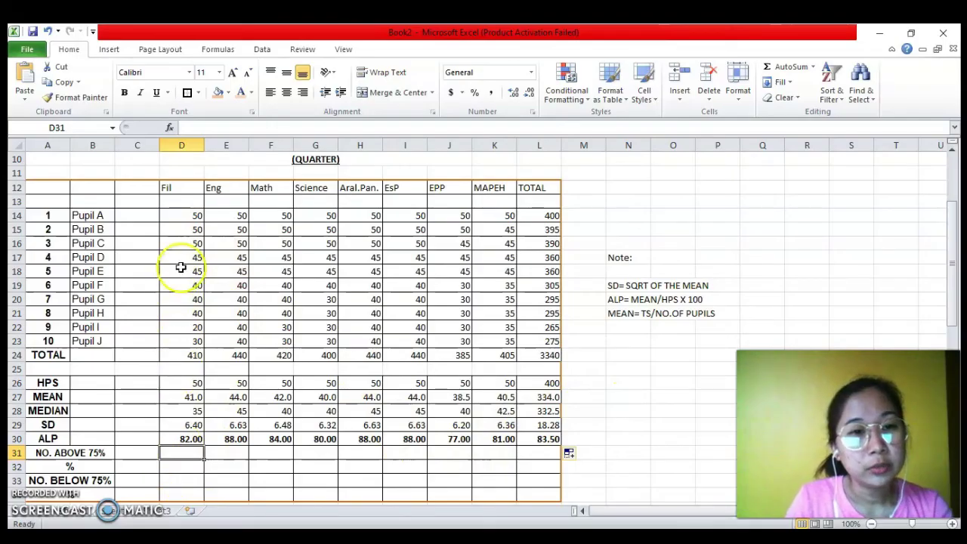
{"action": "left_click", "coordinate": [183, 215]}
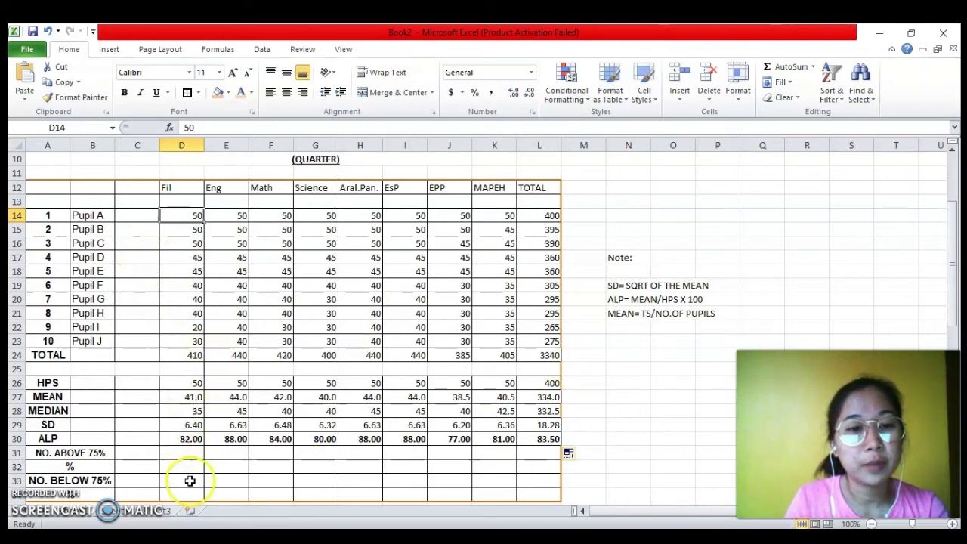
{"action": "left_click", "coordinate": [172, 454]}
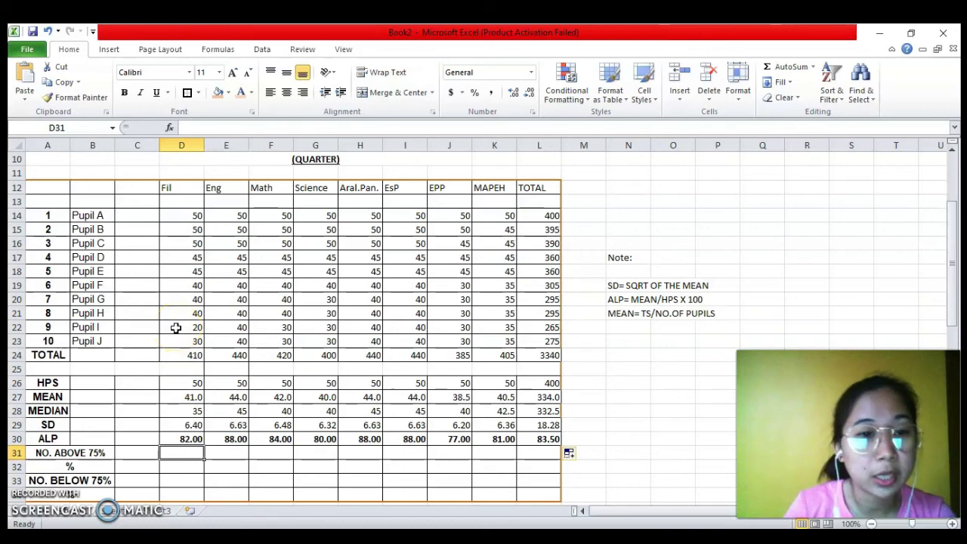
{"action": "scroll", "coordinate": [226, 257], "scroll_direction": "down", "scroll_amount": 1}
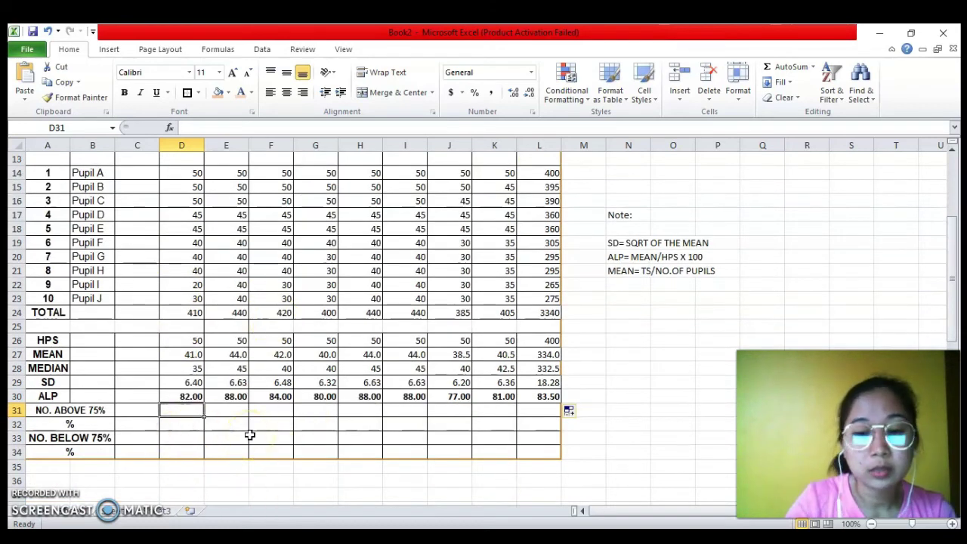
{"action": "type", "text": "8"}
{"action": "key", "text": "Tab"}
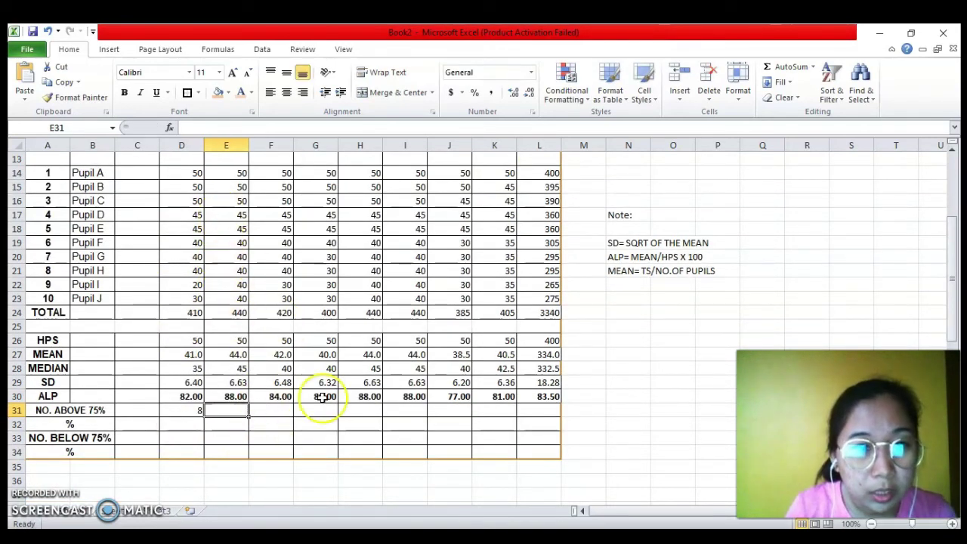
{"action": "type", "text": "10"}
{"action": "key", "text": "Tab"}
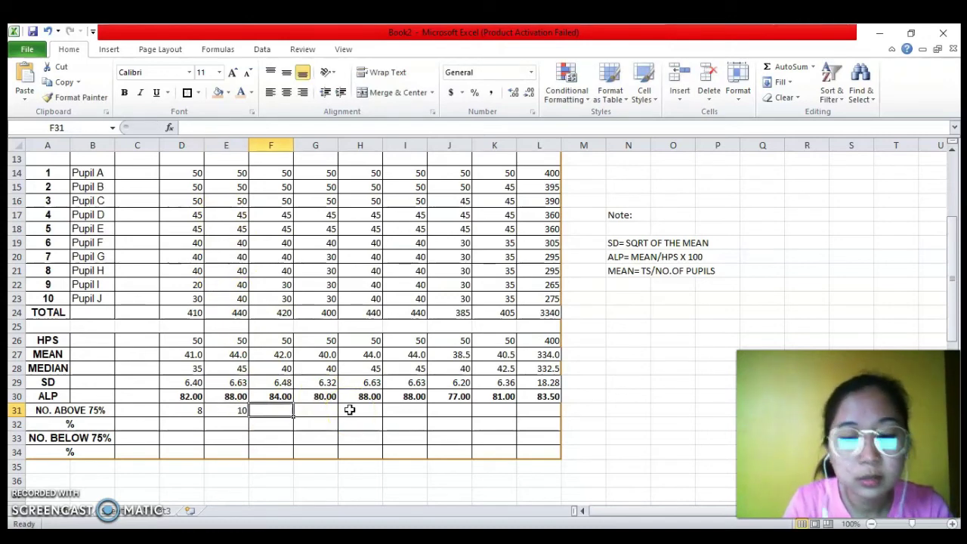
Check the Math scores and enter the number above 75% as 8 for Math and 6 for Science
{"action": "key", "text": "Up"}
{"action": "key", "text": "Up"}
{"action": "key", "text": "Up"}
{"action": "key", "text": "Up"}
{"action": "key", "text": "Up"}
{"action": "key", "text": "Up"}
{"action": "key", "text": "Up"}
{"action": "key", "text": "Up"}
{"action": "key", "text": "Up"}
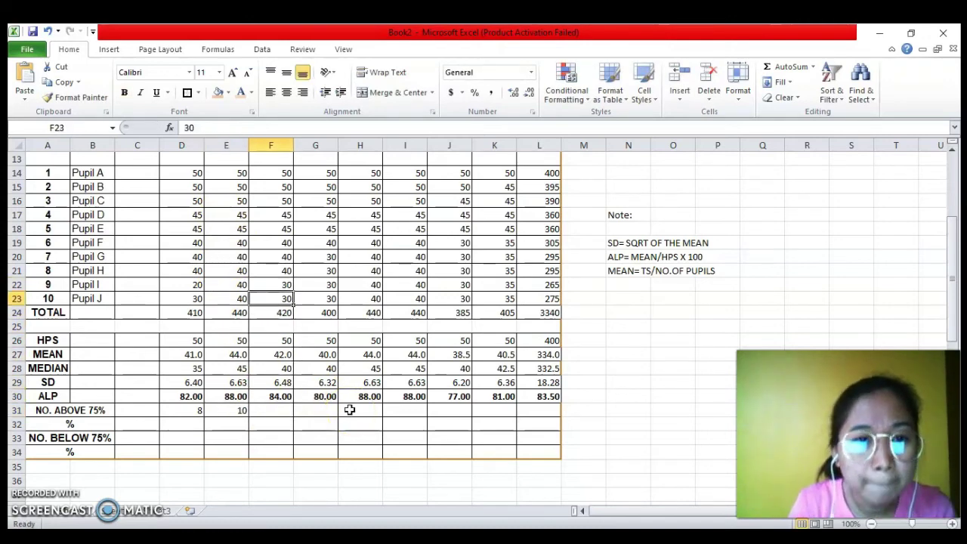
{"action": "key", "text": "Down"}
{"action": "key", "text": "Down"}
{"action": "key", "text": "Down"}
{"action": "key", "text": "Down"}
{"action": "key", "text": "Down"}
{"action": "key", "text": "Down"}
{"action": "key", "text": "Down"}
{"action": "key", "text": "Down"}
{"action": "type", "text": "8"}
{"action": "key", "text": "Tab"}
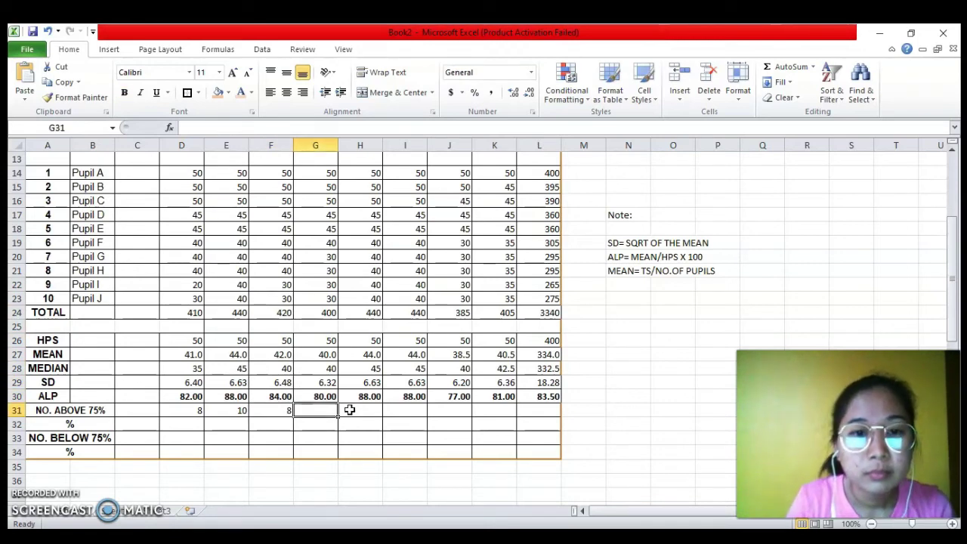
{"action": "type", "text": "6"}
{"action": "key", "text": "Tab"}
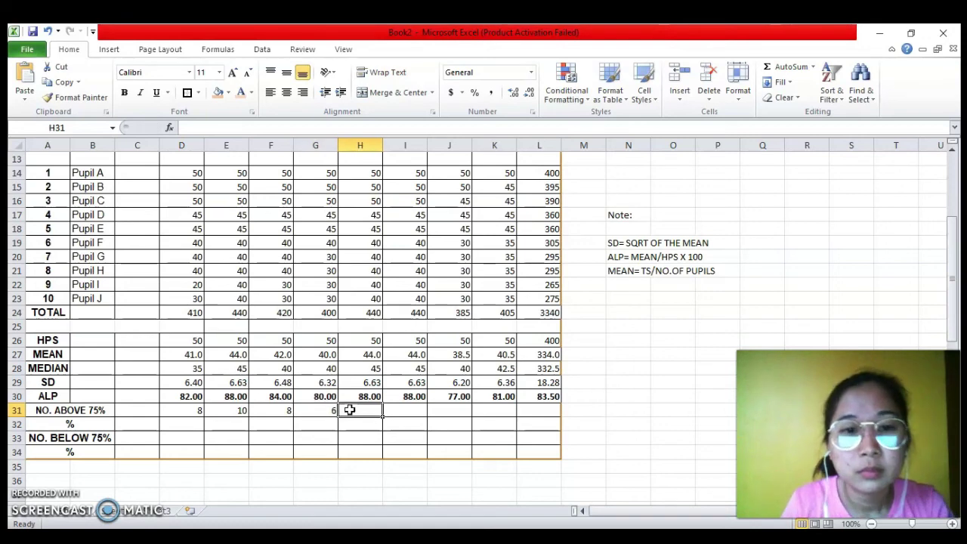
Enter the number above 75% as 10 for Aral.Pan., 10 for EsP, 5 for EPP and 5 for MAPEH
{"action": "type", "text": "10"}
{"action": "key", "text": "Tab"}
{"action": "type", "text": "10"}
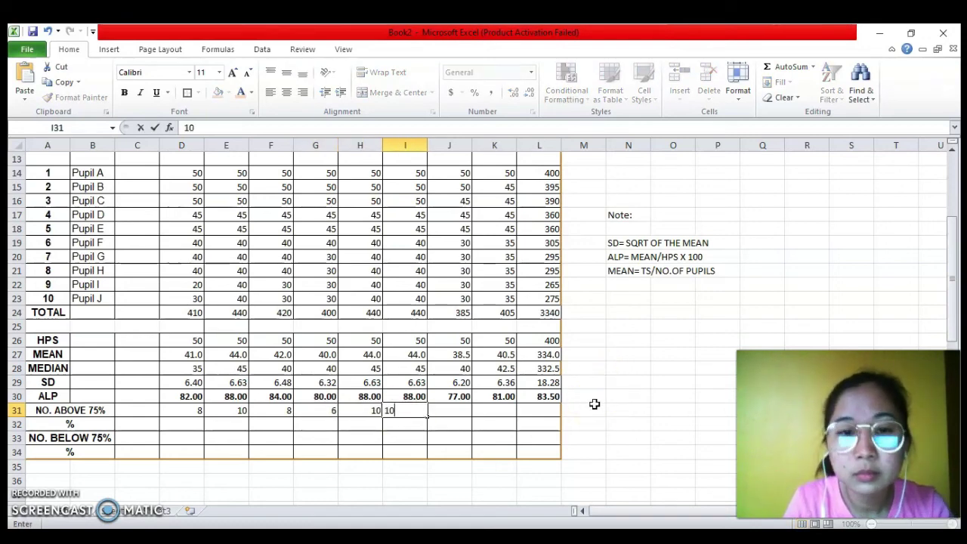
{"action": "key", "text": "Tab"}
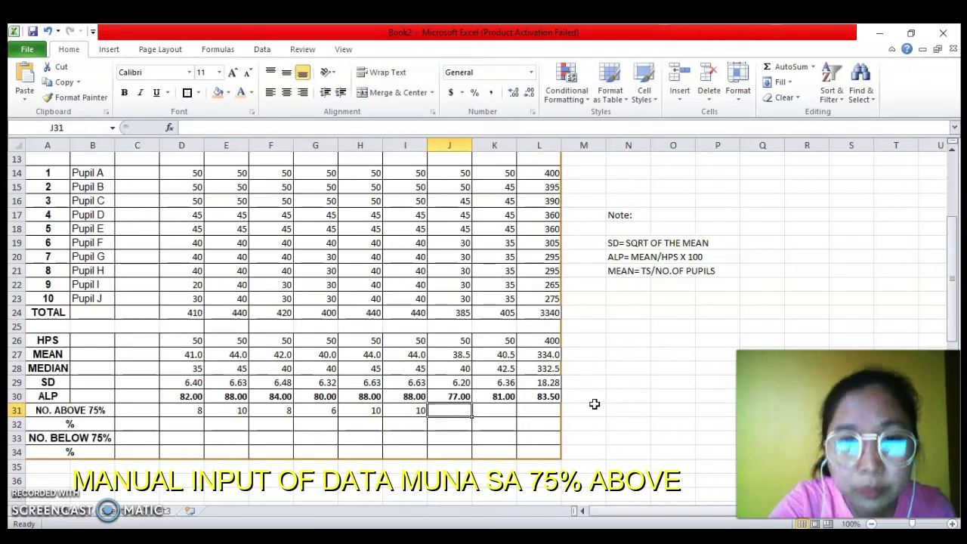
{"action": "type", "text": "5"}
{"action": "key", "text": "Tab"}
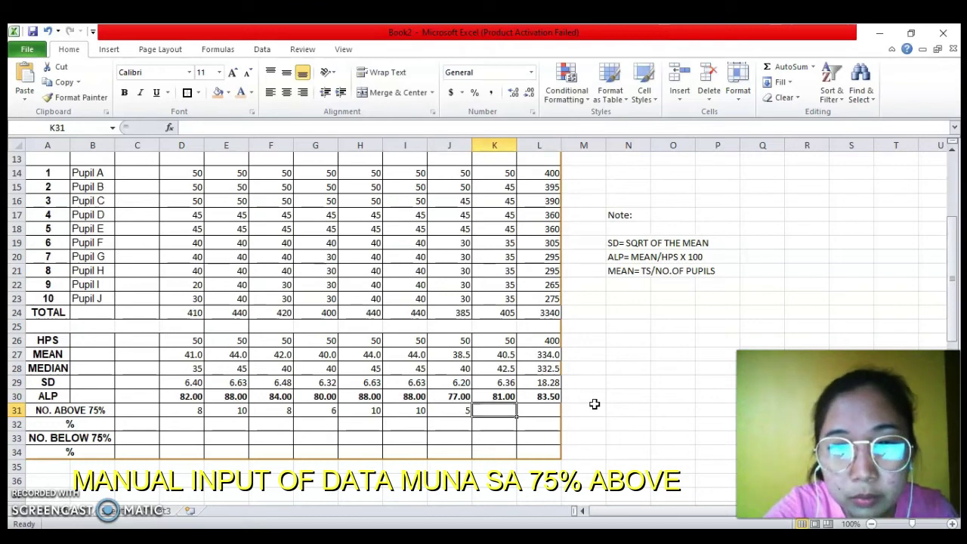
{"action": "type", "text": "5"}
{"action": "key", "text": "Tab"}
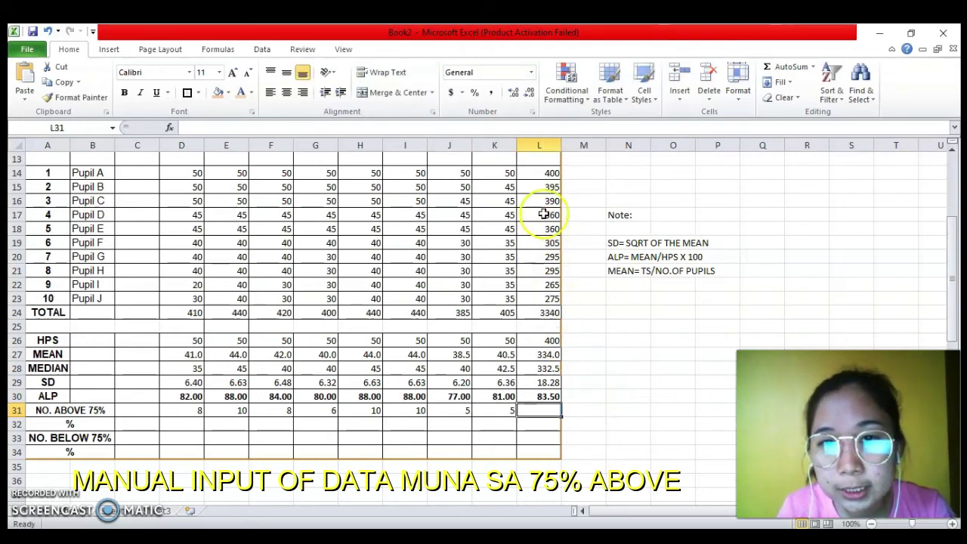
Check the pupils' total scores and enter 6 as the TOTAL column's number above 75% in L31
{"action": "left_click", "coordinate": [550, 256]}
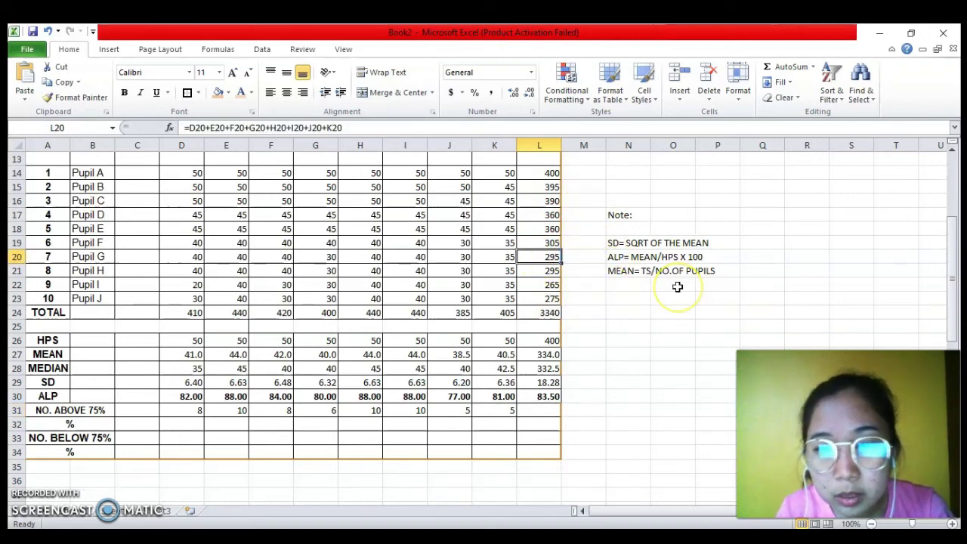
{"action": "key", "text": "Down"}
{"action": "key", "text": "Down"}
{"action": "key", "text": "Down"}
{"action": "key", "text": "Down"}
{"action": "key", "text": "Down"}
{"action": "key", "text": "Down"}
{"action": "key", "text": "Down"}
{"action": "key", "text": "Down"}
{"action": "key", "text": "Down"}
{"action": "key", "text": "Down"}
{"action": "key", "text": "Down"}
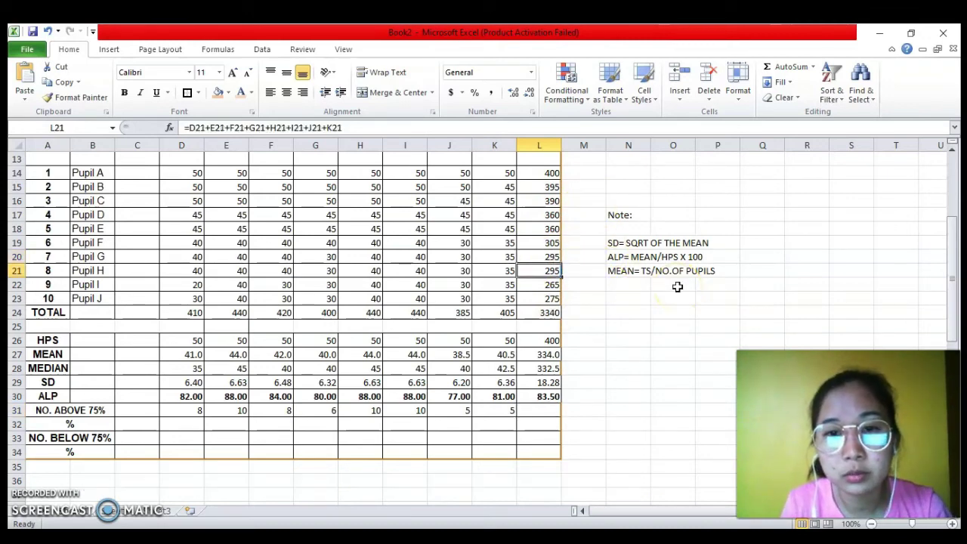
{"action": "type", "text": "6"}
{"action": "key", "text": "Return"}
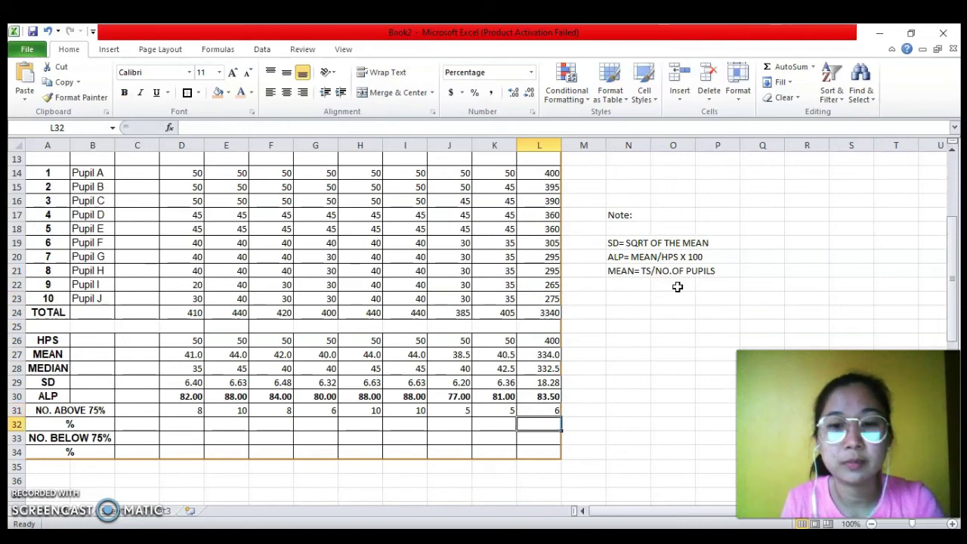
Calculate the percentage of pupils above 75% in D32 with =D31/10 and fill the formula across to L32
{"action": "key", "text": "Left"}
{"action": "key", "text": "Left"}
{"action": "key", "text": "Left"}
{"action": "key", "text": "Left"}
{"action": "key", "text": "Left"}
{"action": "key", "text": "Left"}
{"action": "key", "text": "Left"}
{"action": "key", "text": "Left"}
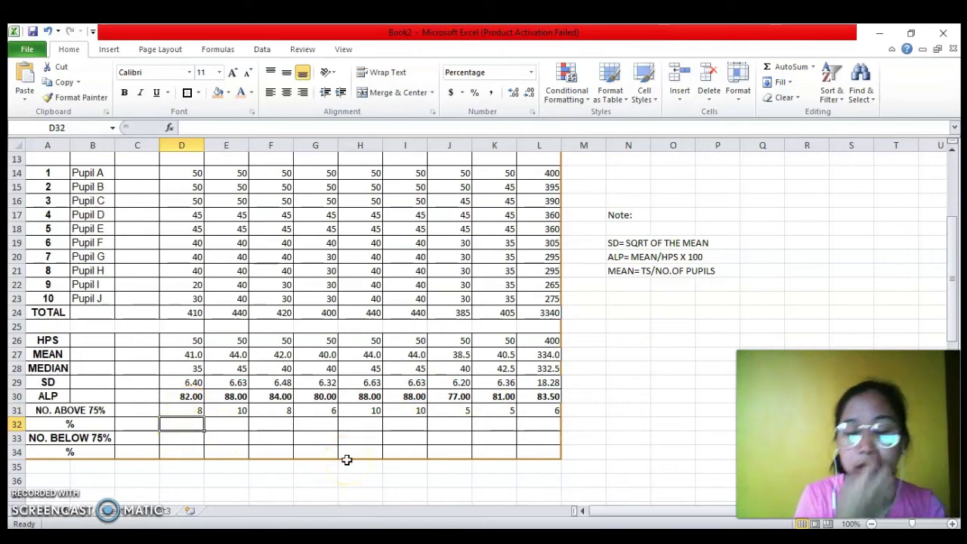
{"action": "type", "text": "="}
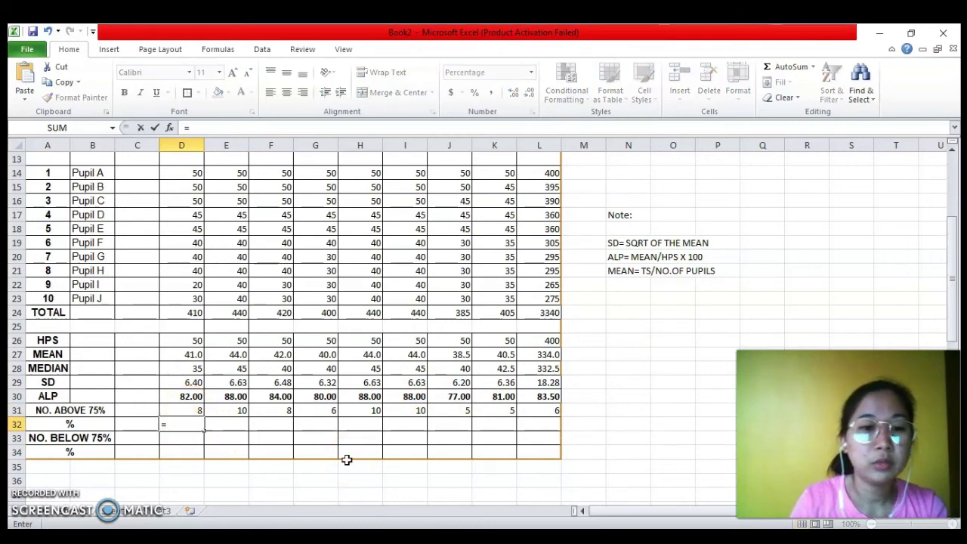
{"action": "left_click", "coordinate": [190, 410]}
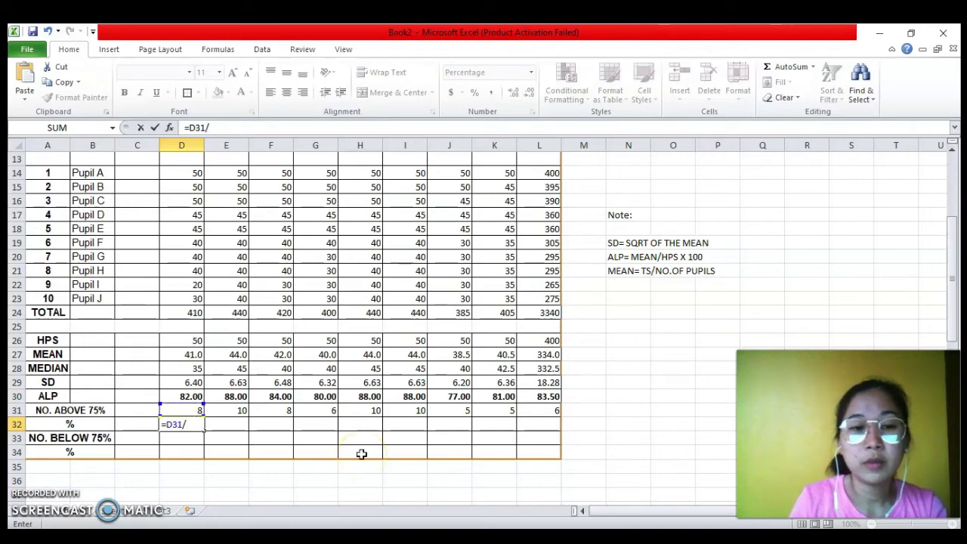
{"action": "type", "text": "/10"}
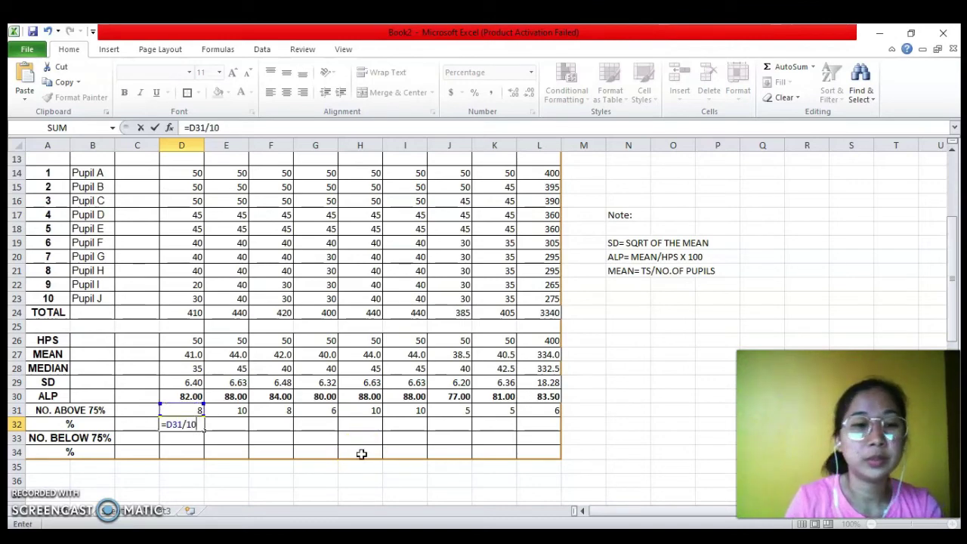
{"action": "key", "text": "Return"}
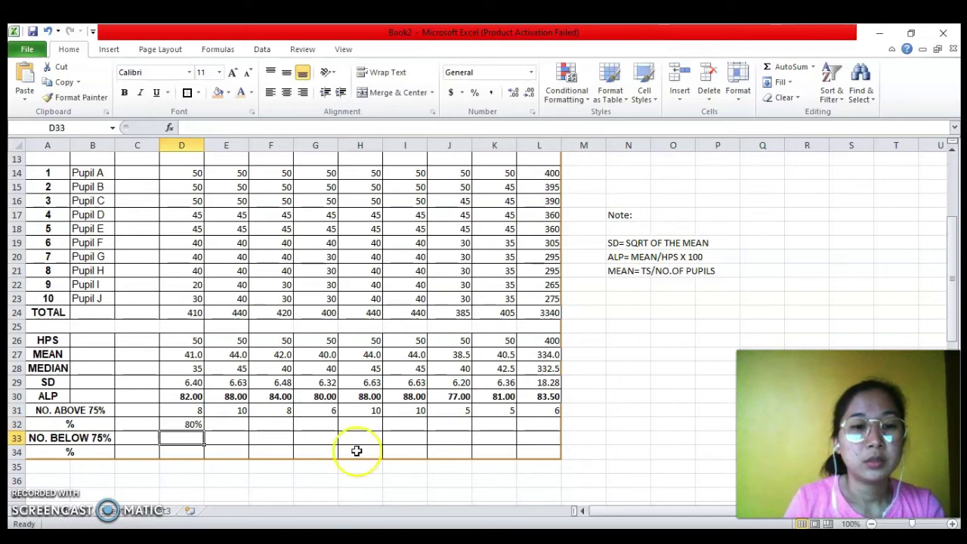
{"action": "left_click", "coordinate": [194, 424]}
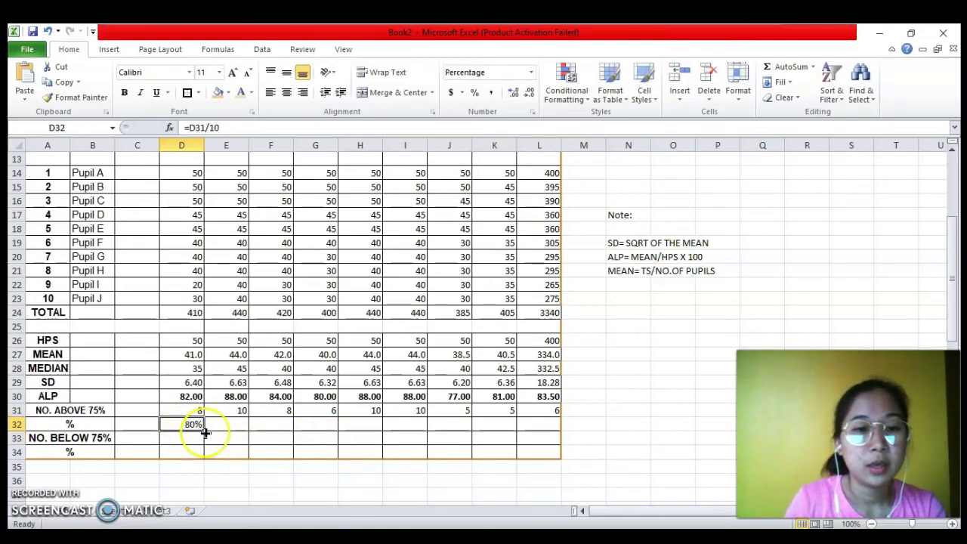
{"action": "left_click_drag", "start_coordinate": [202, 428], "coordinate": [548, 429]}
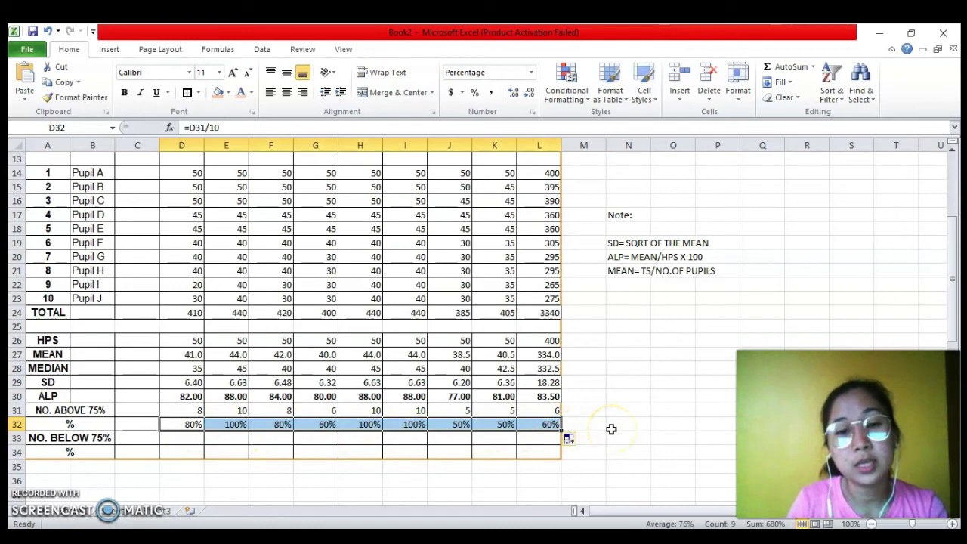
Enter the number below 75% in row 33 as 2 for Fil, 0 for Eng, 2 for Math and 4 for Science
{"action": "left_click", "coordinate": [180, 440]}
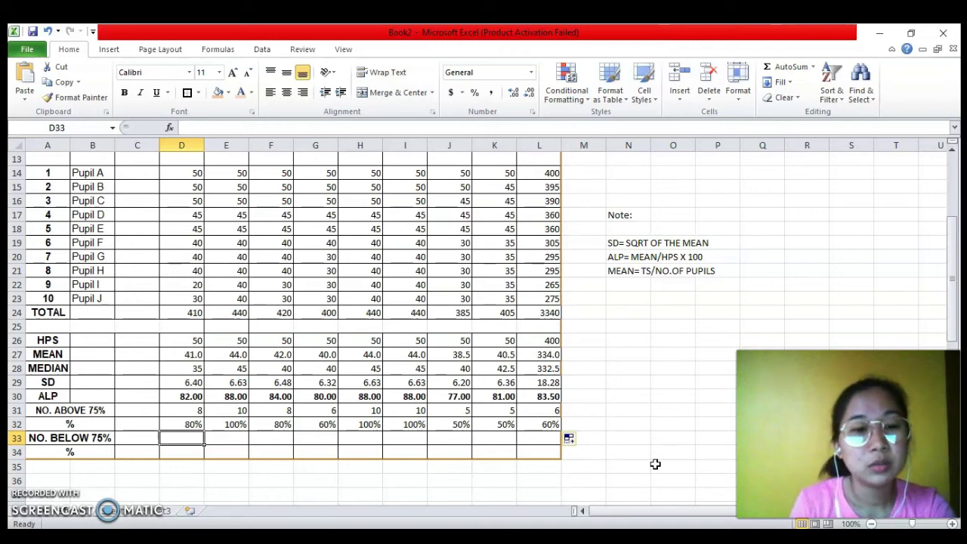
{"action": "type", "text": "2"}
{"action": "key", "text": "Tab"}
{"action": "type", "text": "0"}
{"action": "key", "text": "Tab"}
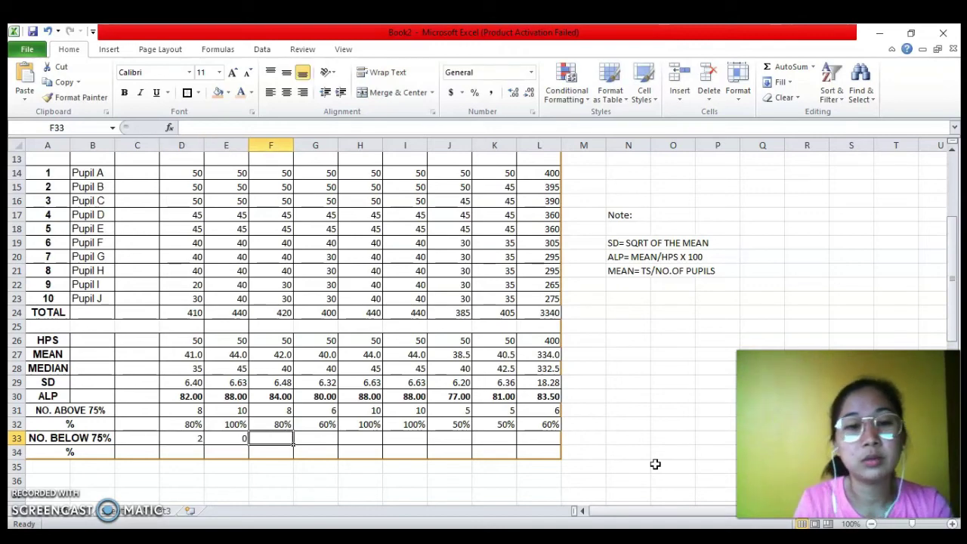
{"action": "type", "text": "2"}
{"action": "key", "text": "Tab"}
{"action": "type", "text": "4"}
Replace the number below 75% in D33 with the formula =10-D31 and fill it across to L33
{"action": "key", "text": "Left"}
{"action": "key", "text": "Left"}
{"action": "key", "text": "Left"}
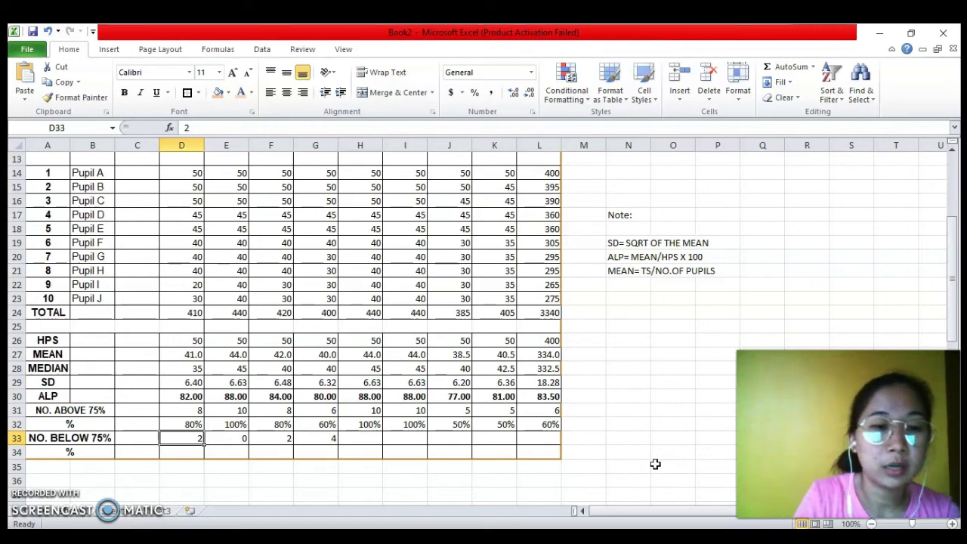
{"action": "type", "text": "=10-"}
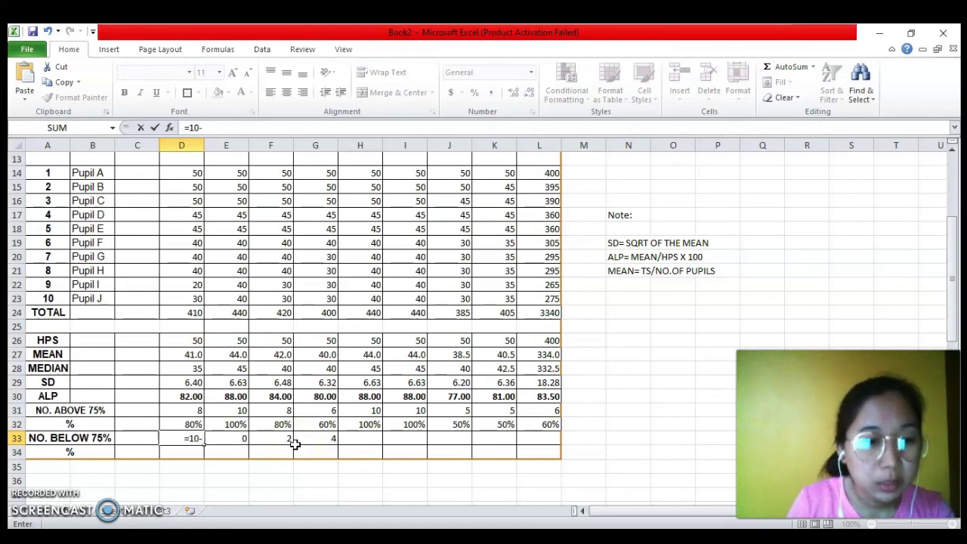
{"action": "left_click", "coordinate": [195, 409]}
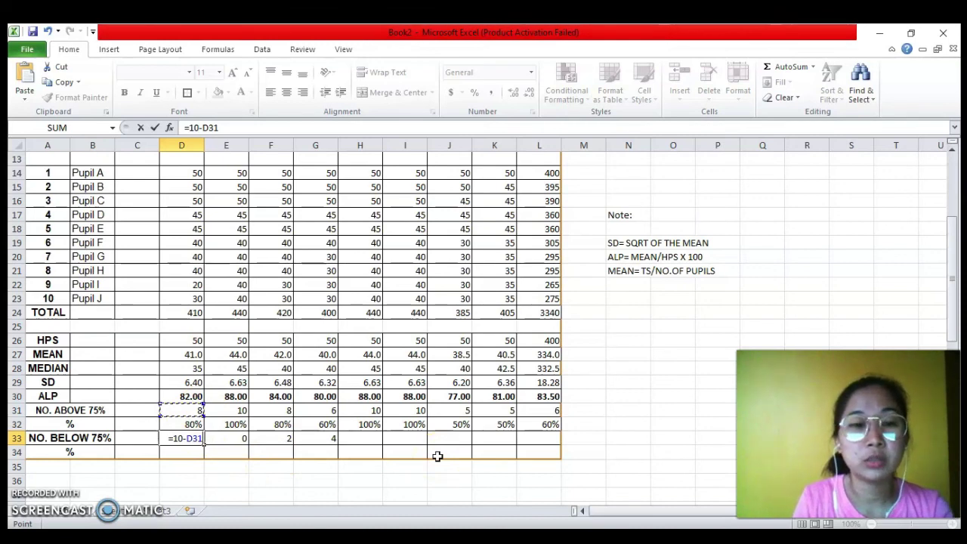
{"action": "key", "text": "Return"}
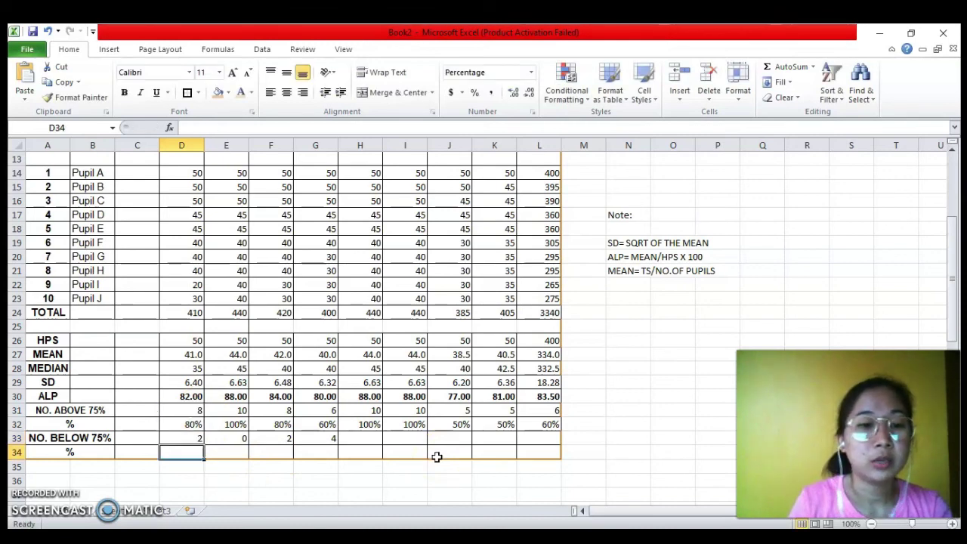
{"action": "left_click", "coordinate": [201, 440]}
{"action": "left_click_drag", "start_coordinate": [206, 443], "coordinate": [545, 445]}
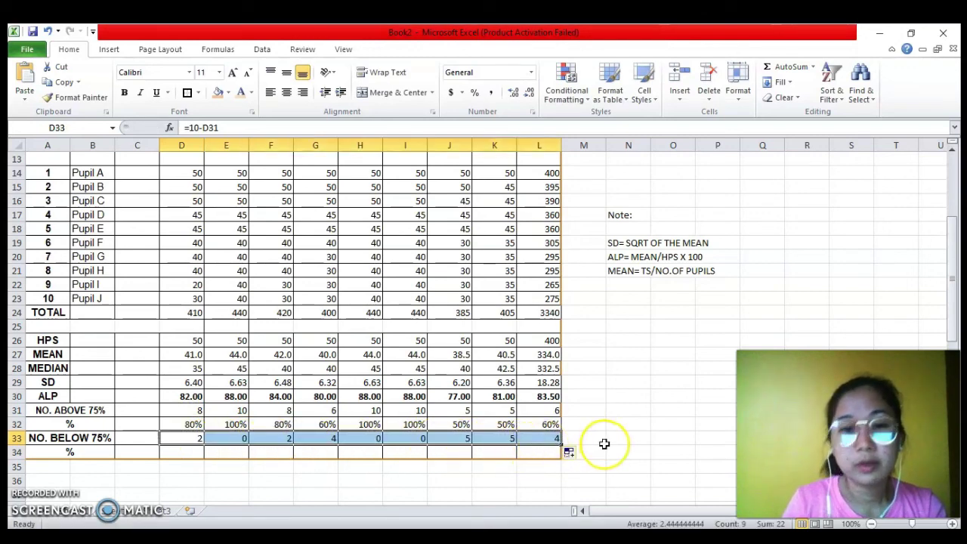
{"action": "left_click", "coordinate": [612, 450]}
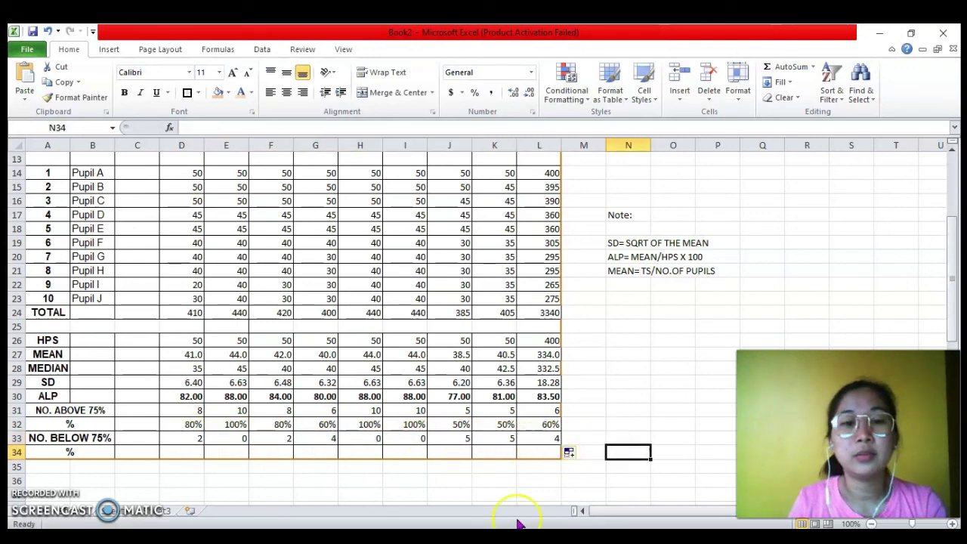
Copy the percentage formula from D32 into D34 for the pupils below 75% and fill it across to L34
{"action": "left_click", "coordinate": [185, 456]}
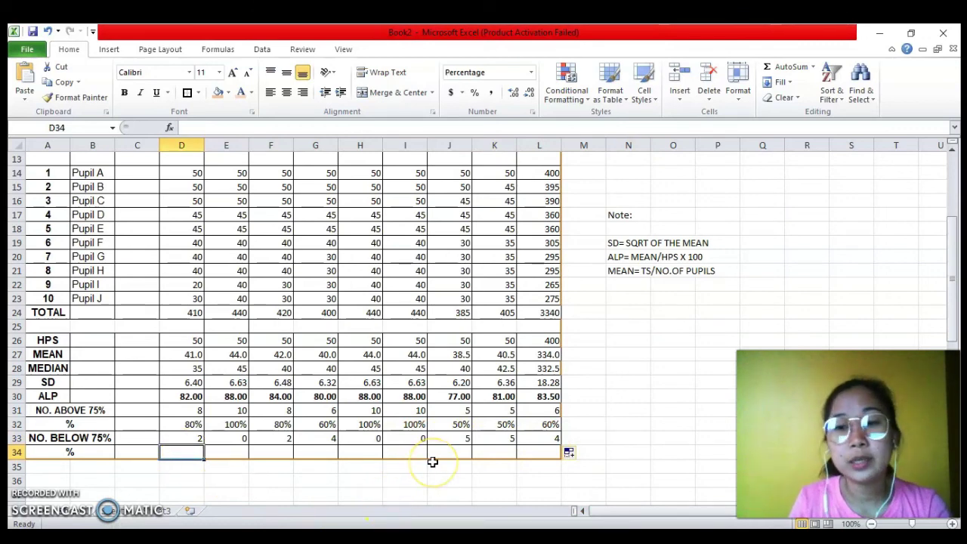
{"action": "scroll", "coordinate": [435, 493], "scroll_direction": "up", "scroll_amount": 1}
{"action": "scroll", "coordinate": [427, 506], "scroll_direction": "down", "scroll_amount": 1}
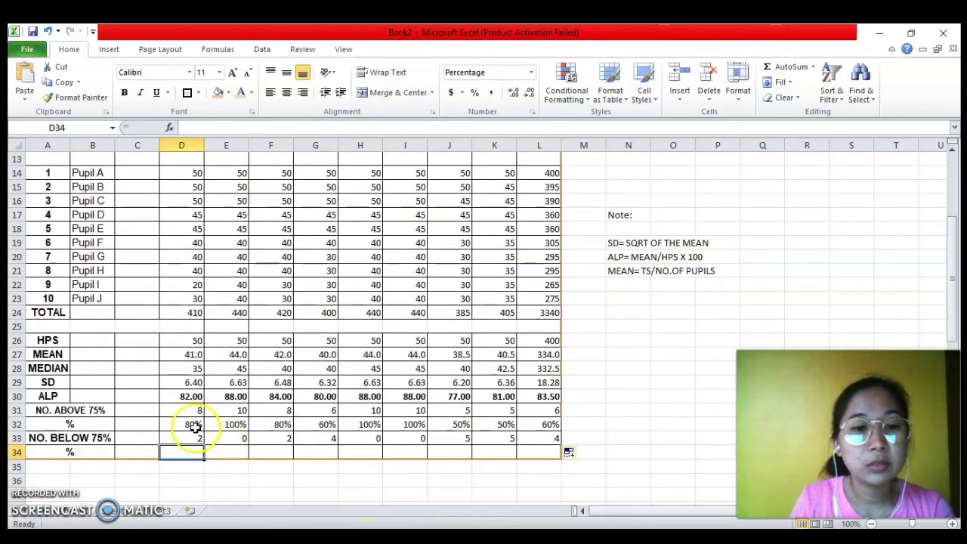
{"action": "left_click", "coordinate": [191, 424]}
{"action": "left_click", "coordinate": [192, 454]}
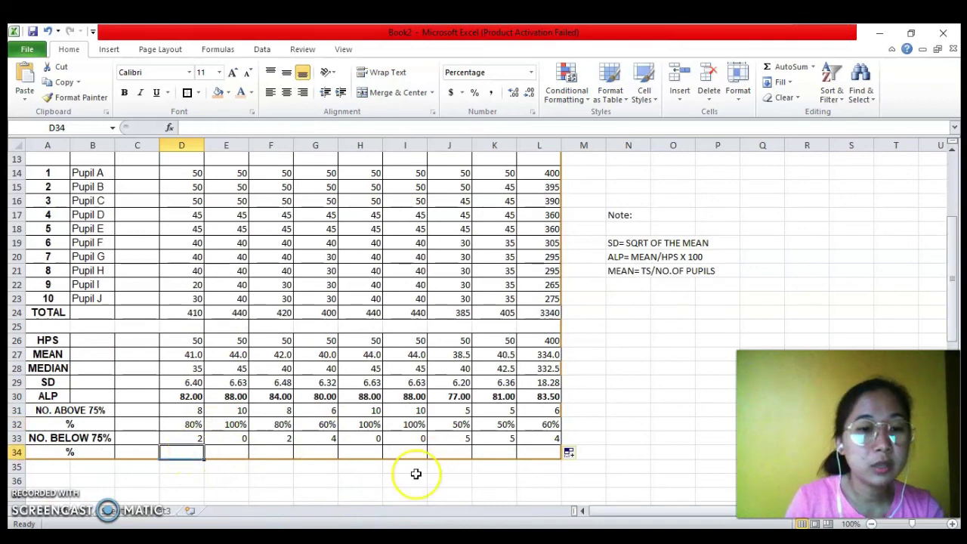
{"action": "left_click", "coordinate": [190, 424]}
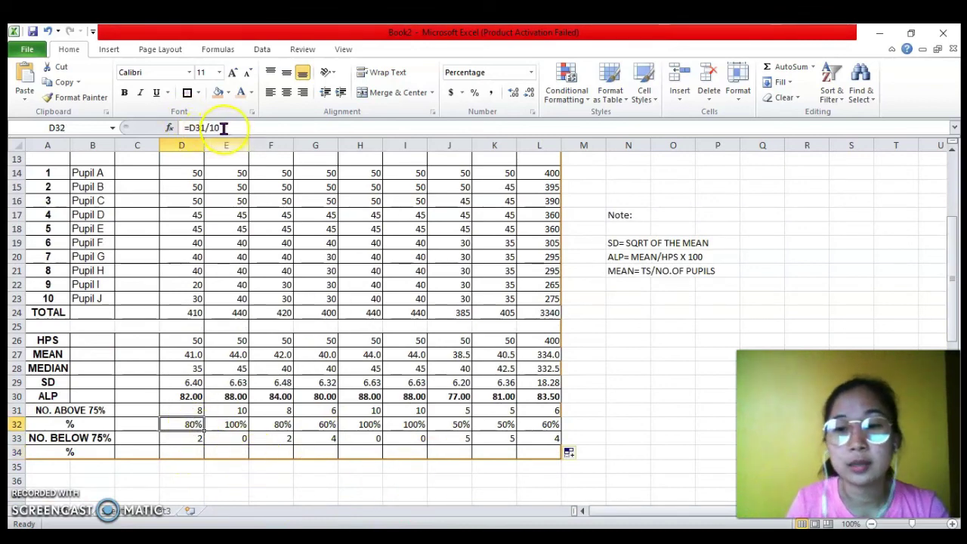
{"action": "left_click", "coordinate": [183, 451]}
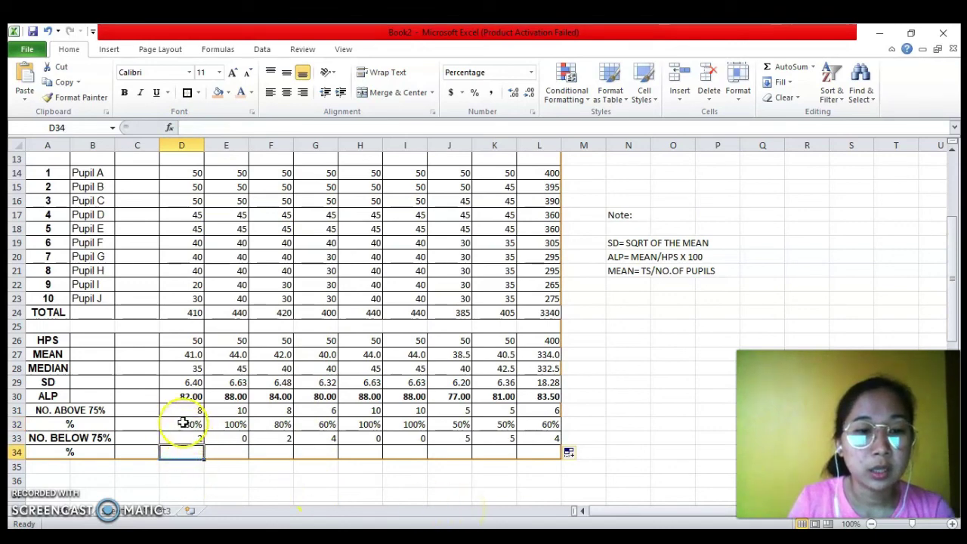
{"action": "left_click", "coordinate": [184, 423]}
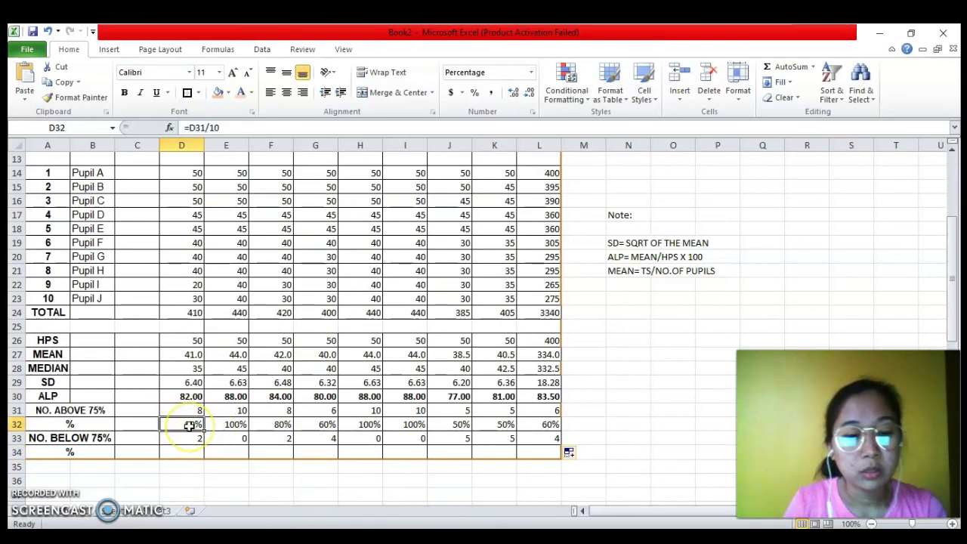
{"action": "key", "text": "ctrl+c"}
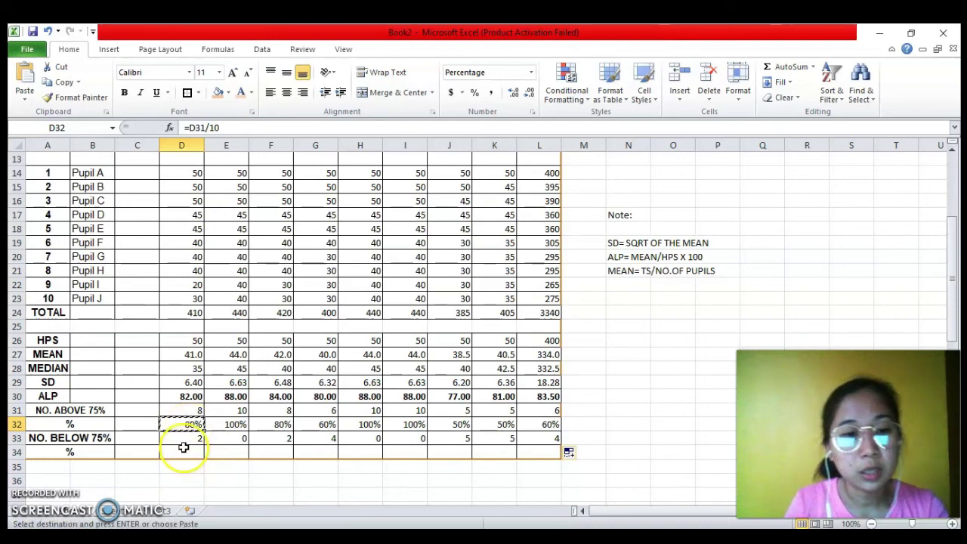
{"action": "left_click", "coordinate": [184, 449]}
{"action": "key", "text": "ctrl+v"}
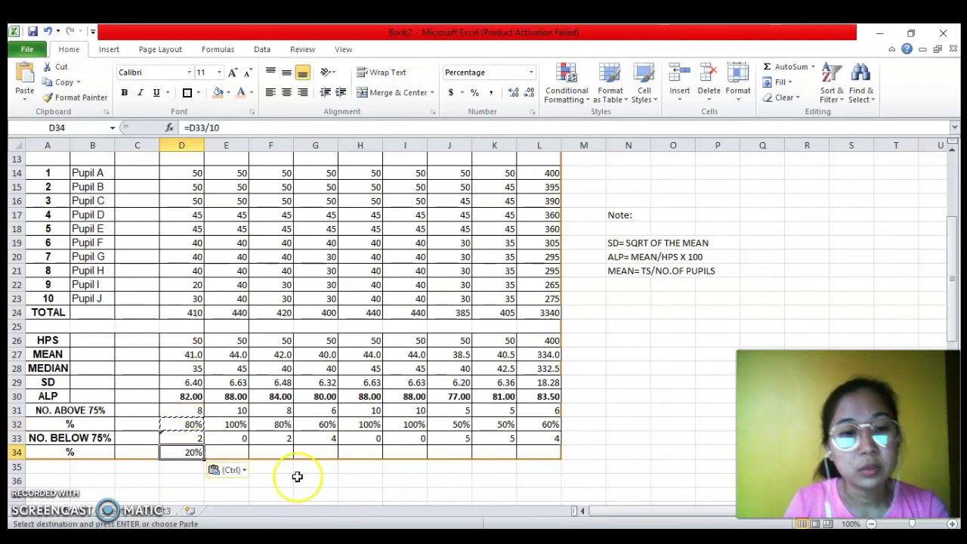
{"action": "left_click_drag", "start_coordinate": [203, 457], "coordinate": [549, 453]}
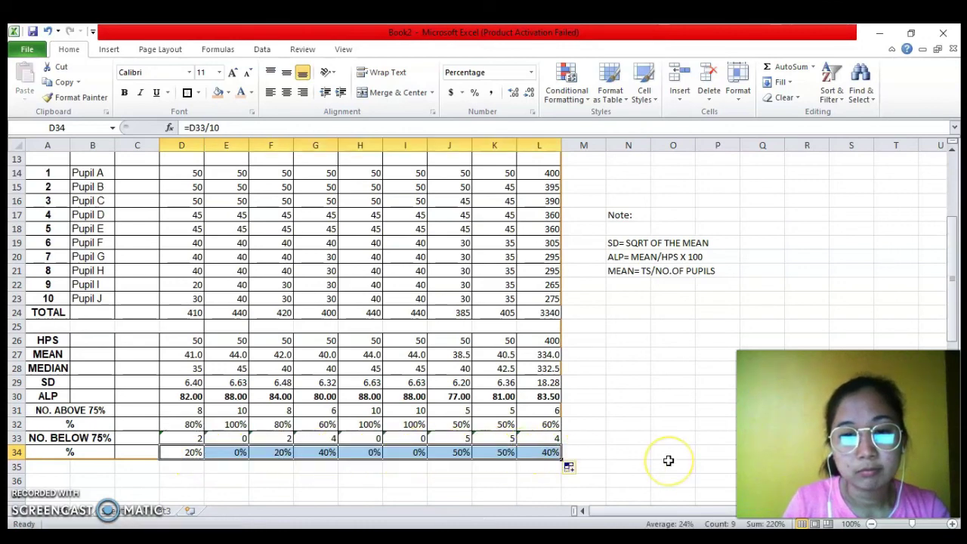
{"action": "scroll", "coordinate": [668, 460], "scroll_direction": "up", "scroll_amount": 1}
{"action": "left_click", "coordinate": [667, 455]}
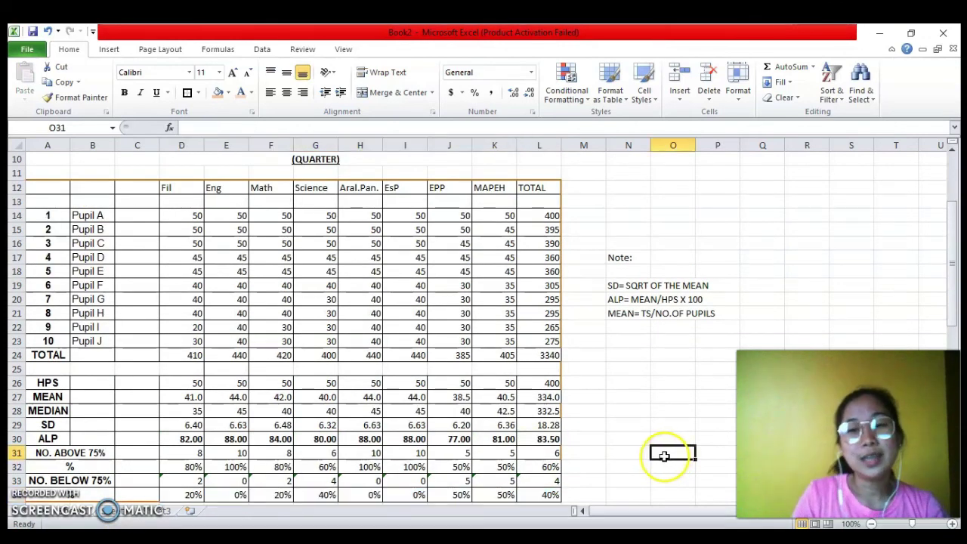